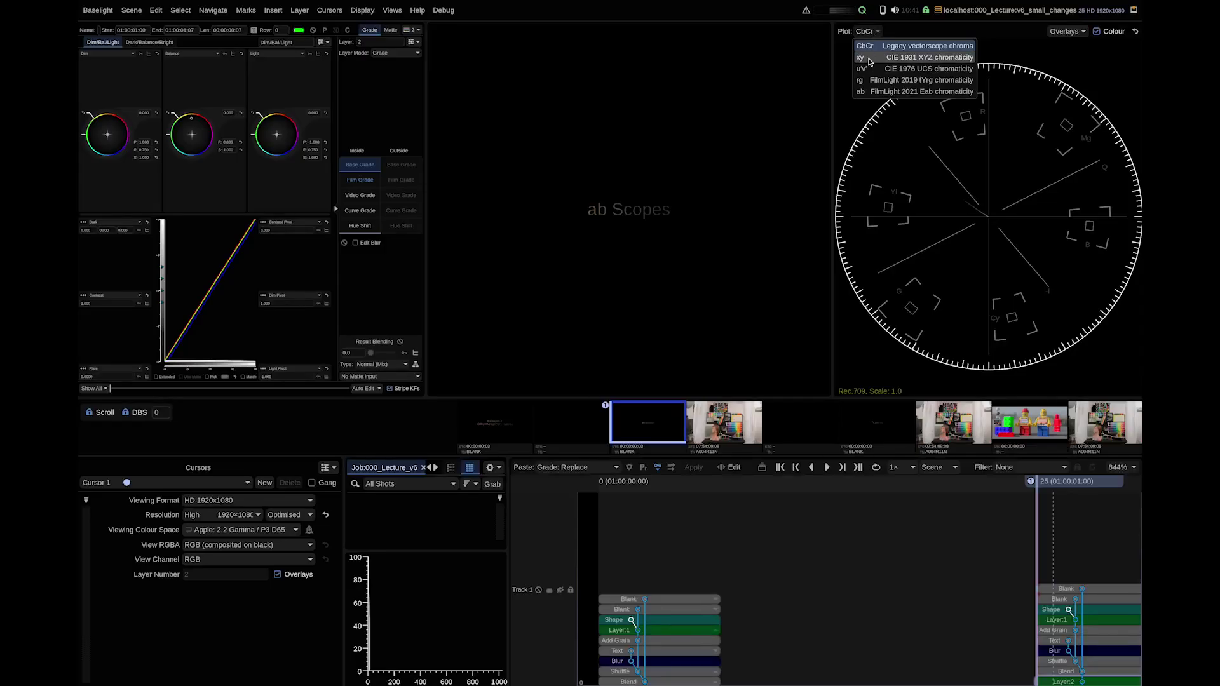
- Show the scope's xy, u'v' and rg plots in turn, and settle on ab, FilmLight 2021 Eab chromaticity
{"action": "left_click", "coordinate": [869, 59]}
{"action": "left_click", "coordinate": [866, 33]}
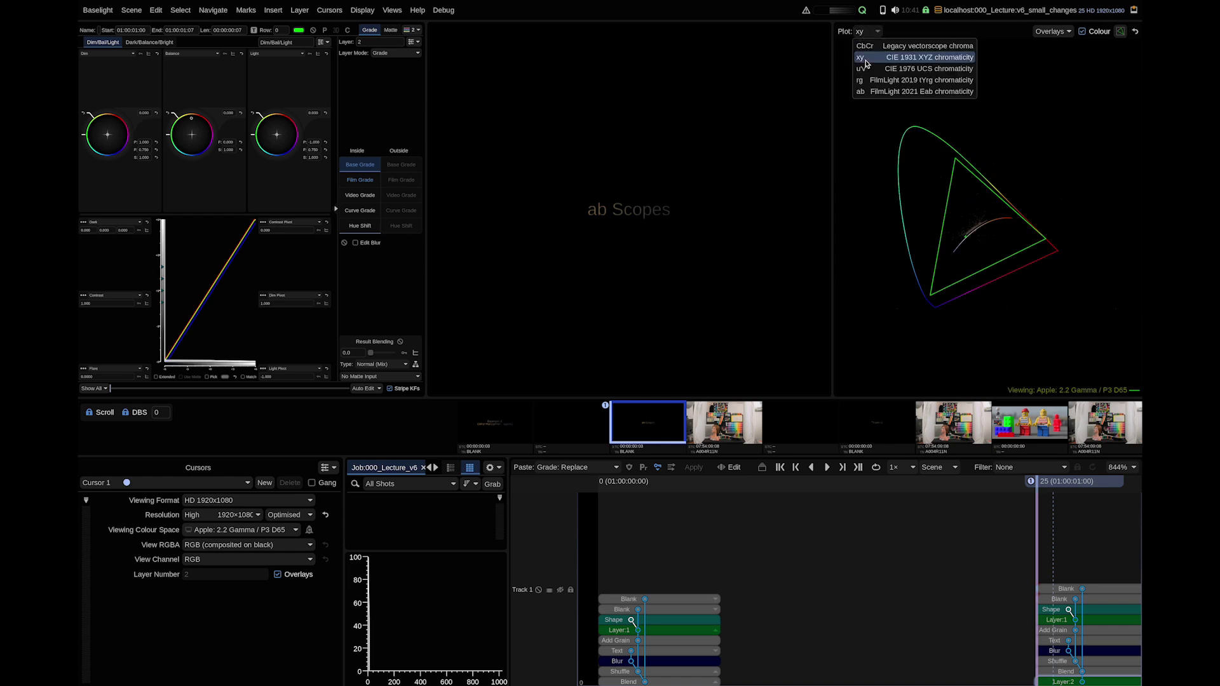
{"action": "left_click", "coordinate": [867, 69]}
{"action": "left_click", "coordinate": [867, 31]}
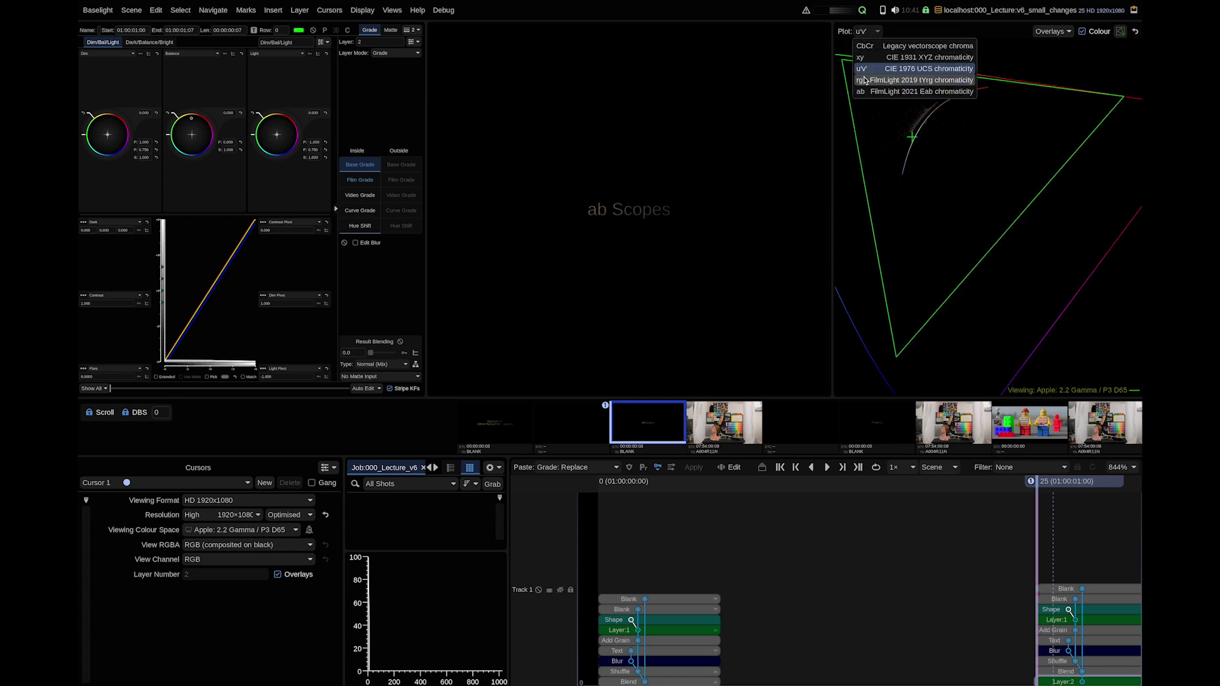
{"action": "left_click", "coordinate": [865, 80]}
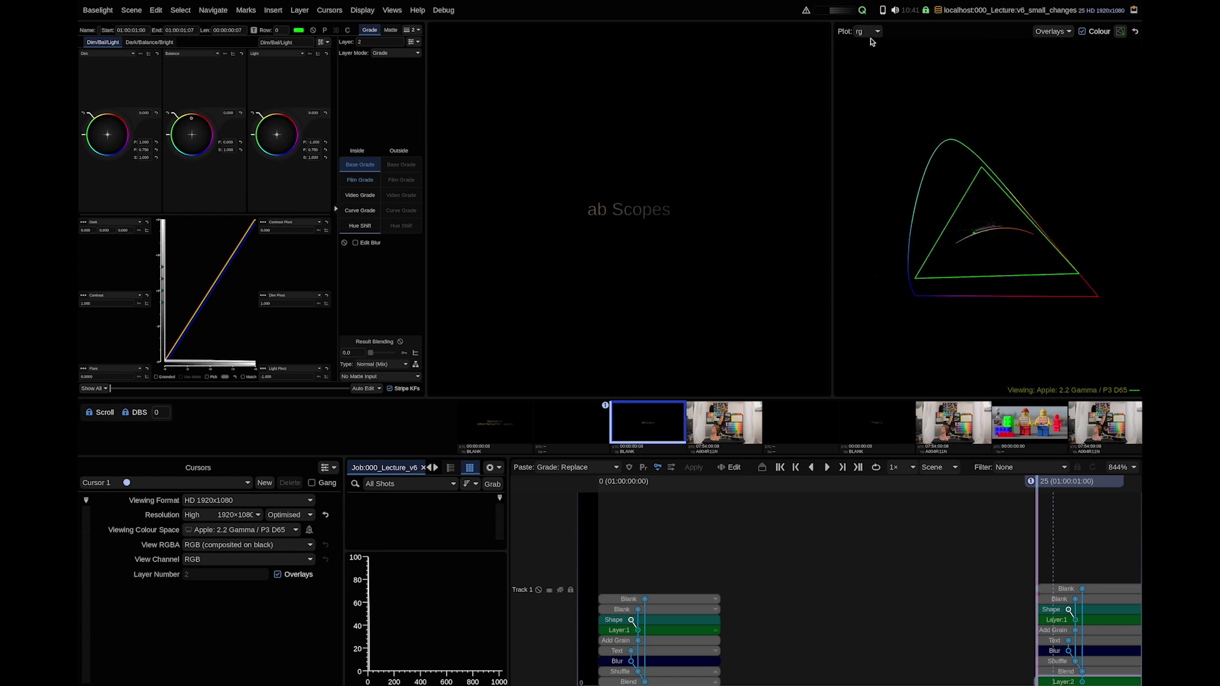
{"action": "left_click", "coordinate": [869, 32]}
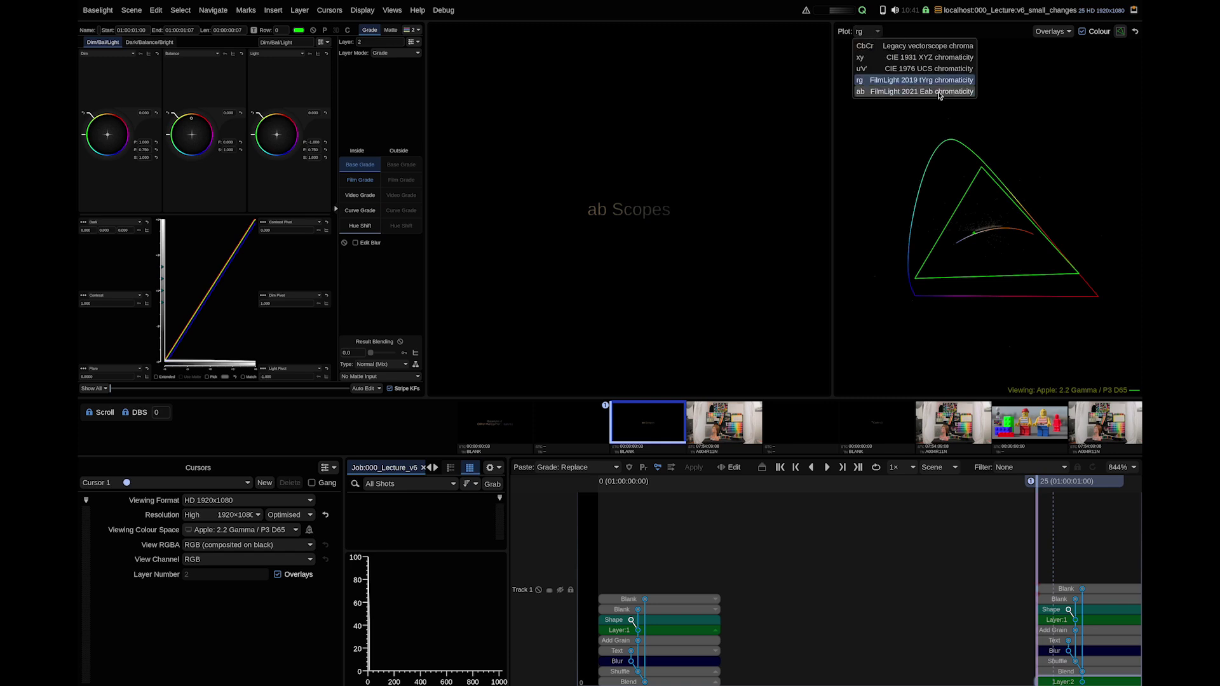
{"action": "left_click", "coordinate": [938, 95]}
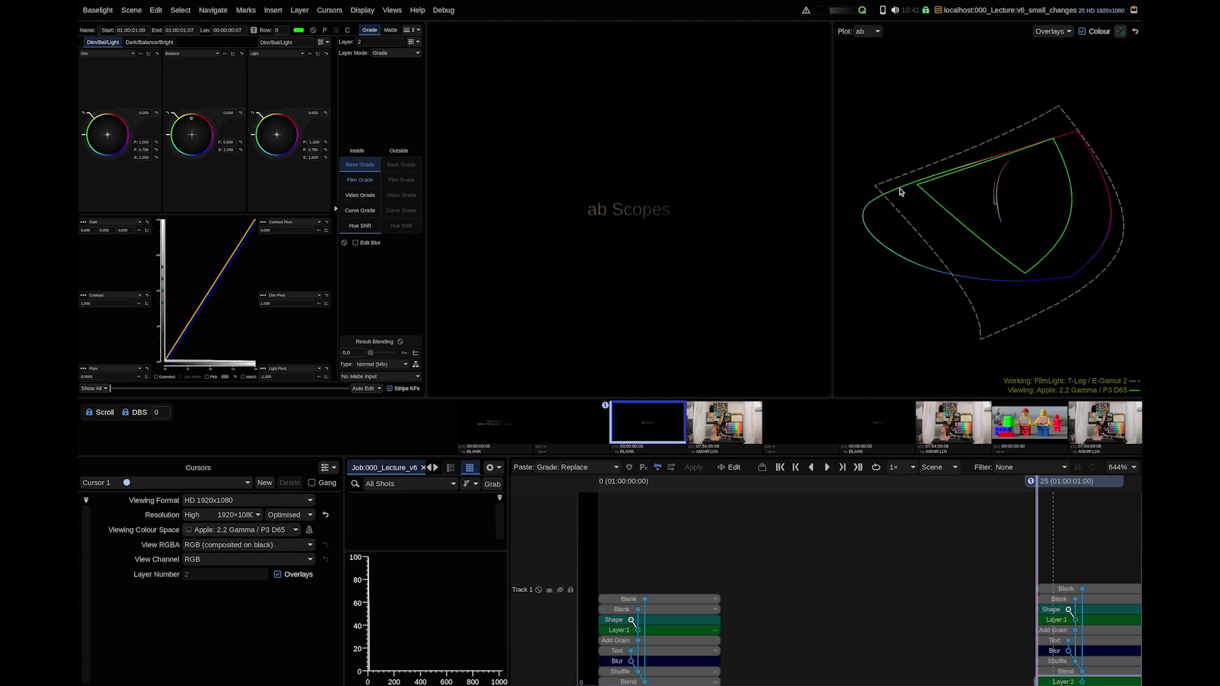
- Add a control point near the centre of the X Grade plot on the chart shot's Layer 2 and shift it slightly
{"action": "key", "text": "Down"}
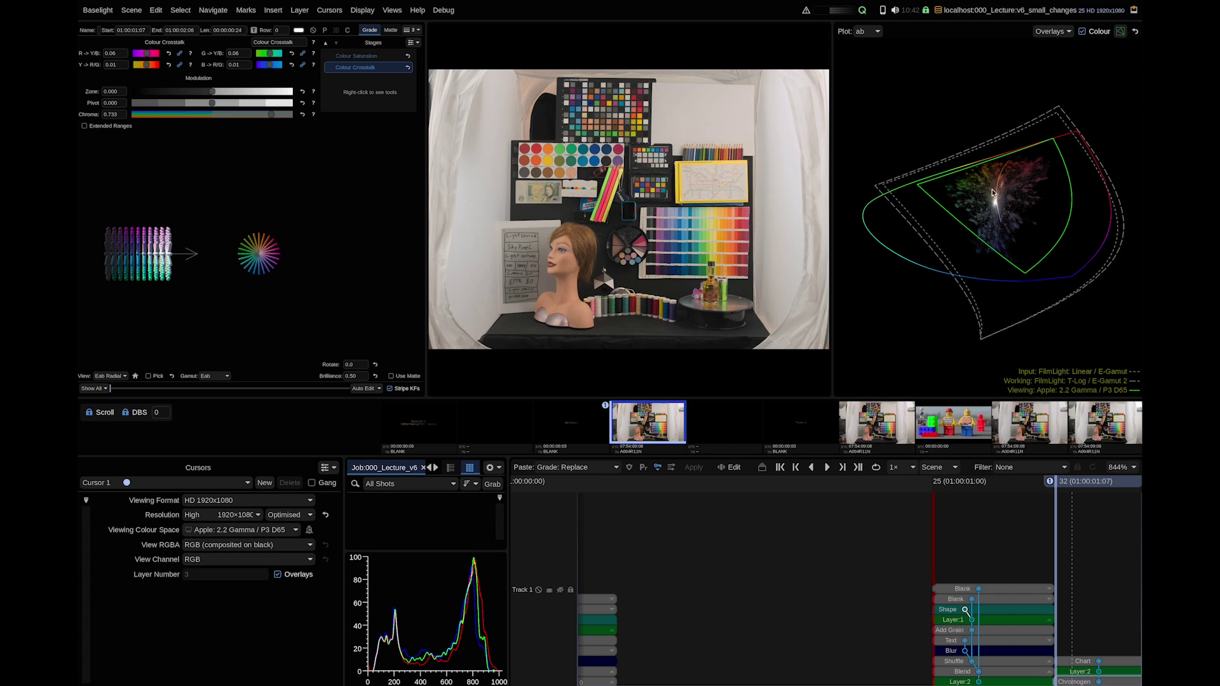
{"action": "left_click", "coordinate": [1075, 673]}
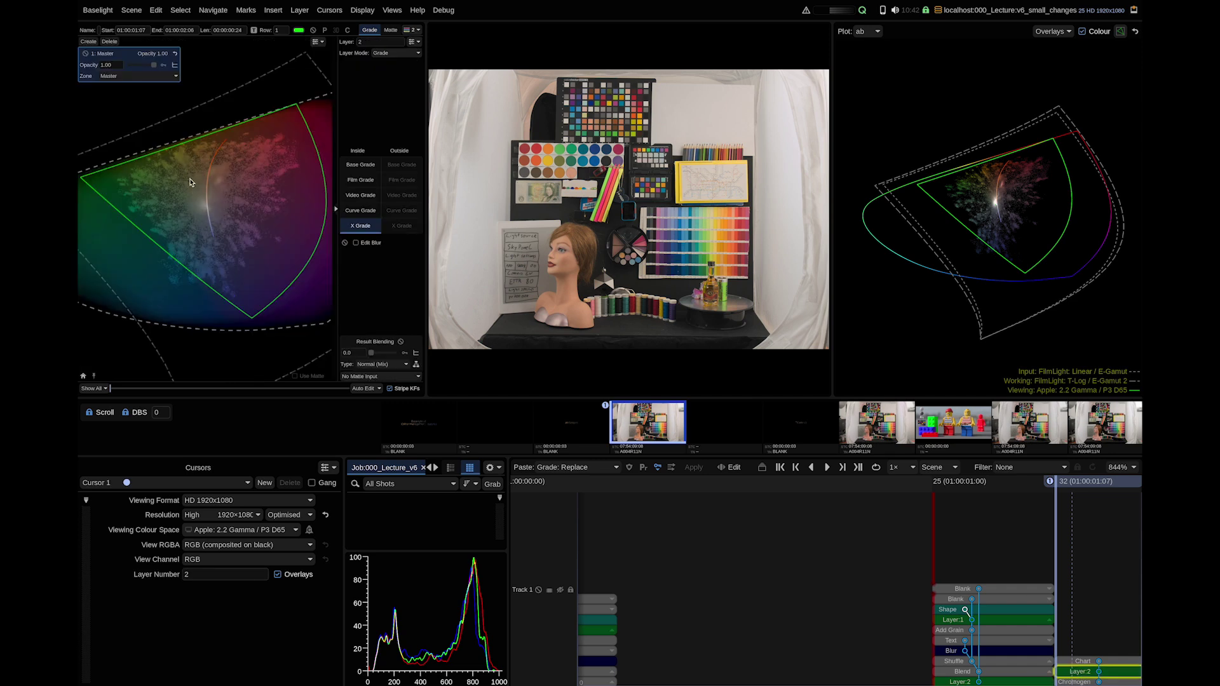
{"action": "mouse_move", "coordinate": [220, 177]}
{"action": "left_mouse_down"}
{"action": "mouse_move", "coordinate": [236, 164]}
{"action": "mouse_move", "coordinate": [215, 189]}
{"action": "left_mouse_up"}
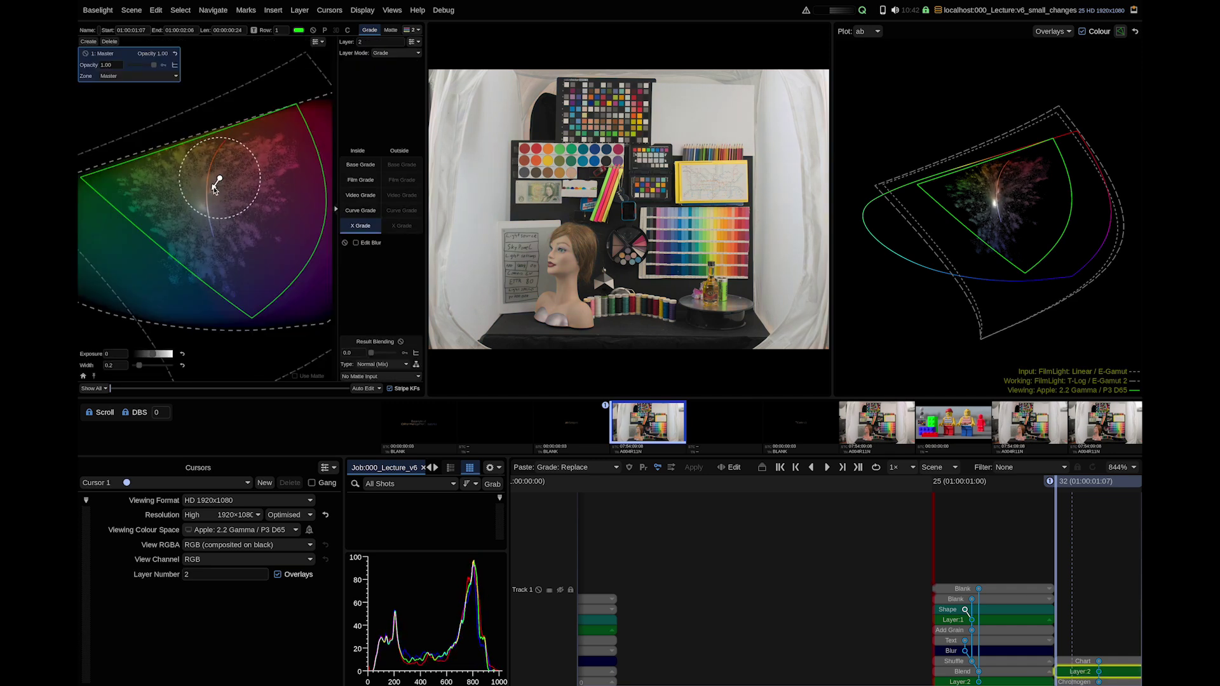
{"action": "mouse_move", "coordinate": [131, 192]}
{"action": "left_mouse_down"}
{"action": "mouse_move", "coordinate": [138, 199]}
{"action": "mouse_move", "coordinate": [131, 192]}
{"action": "left_mouse_up"}
{"action": "left_click", "coordinate": [217, 180]}
- Adjust the red and green to yellow/blue amounts in the Colour Crosstalk stage of the chart shot's Chromogen layer
{"action": "left_click", "coordinate": [1078, 680]}
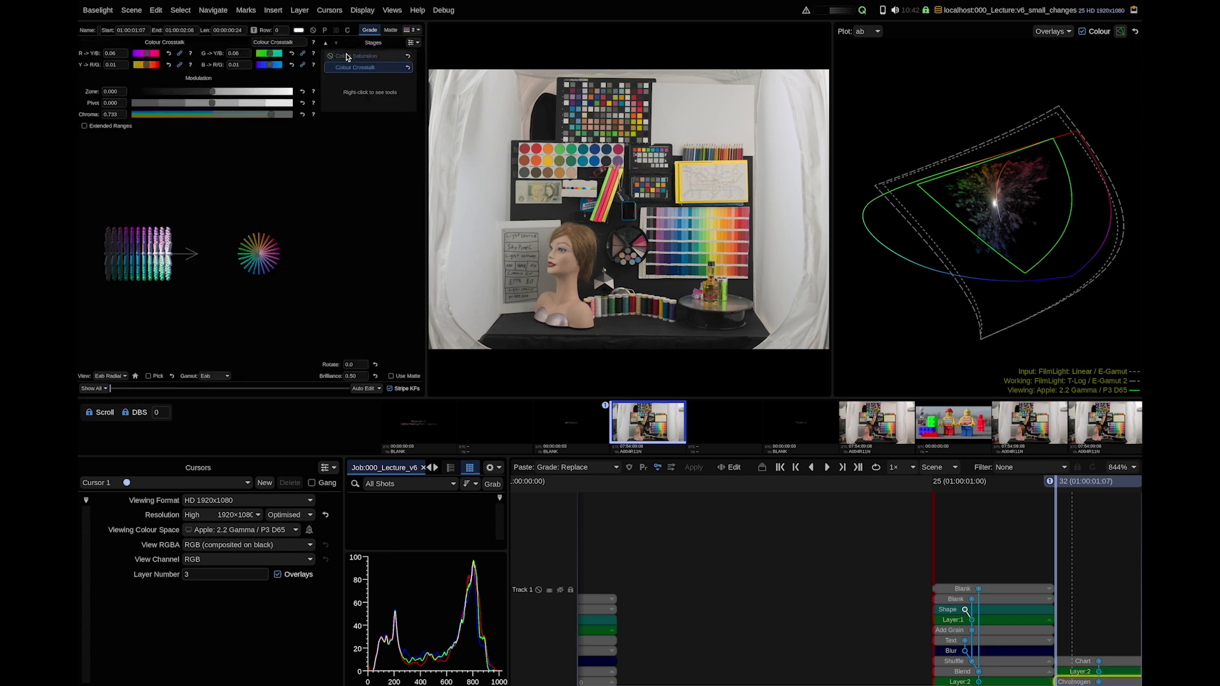
{"action": "left_click_drag", "start_coordinate": [218, 65], "coordinate": [190, 57]}
{"action": "left_click", "coordinate": [302, 53]}
{"action": "mouse_move", "coordinate": [222, 65]}
{"action": "left_mouse_down"}
{"action": "mouse_move", "coordinate": [238, 67]}
{"action": "mouse_move", "coordinate": [215, 75]}
{"action": "left_mouse_up"}
{"action": "left_click", "coordinate": [355, 67]}
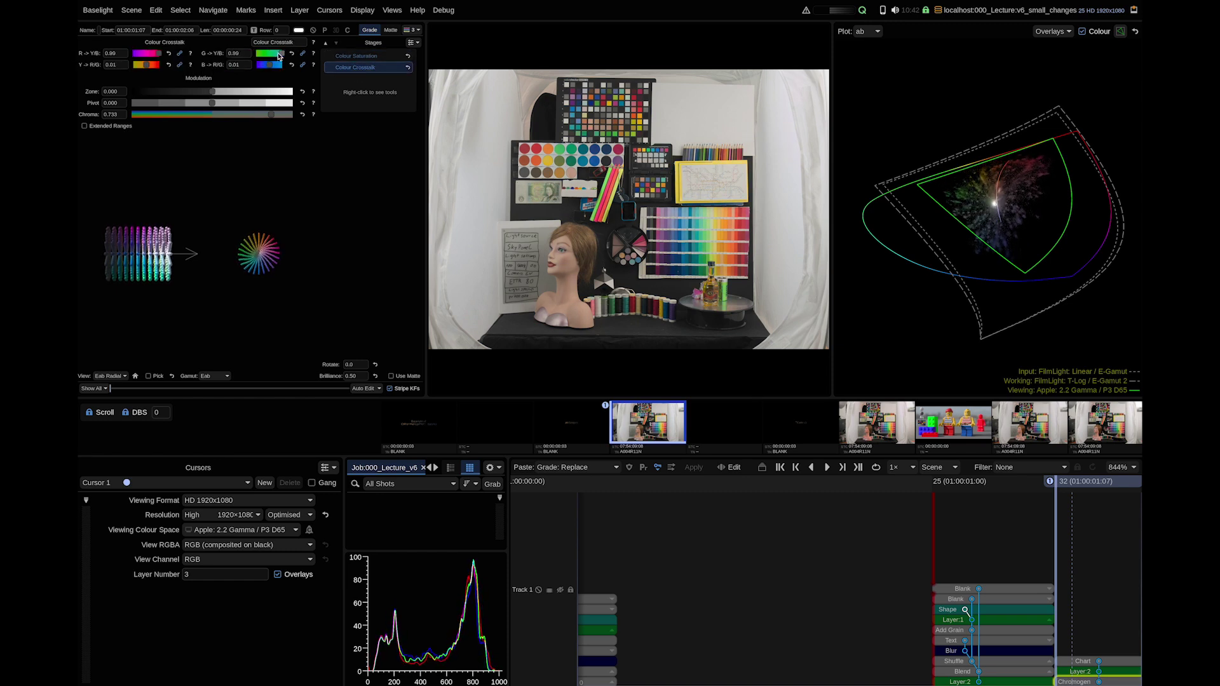
- Go to the TCAM v3 title shot, and advance to the colour chart shot that follows it
{"action": "left_click", "coordinate": [807, 618]}
{"action": "key", "text": "Down"}
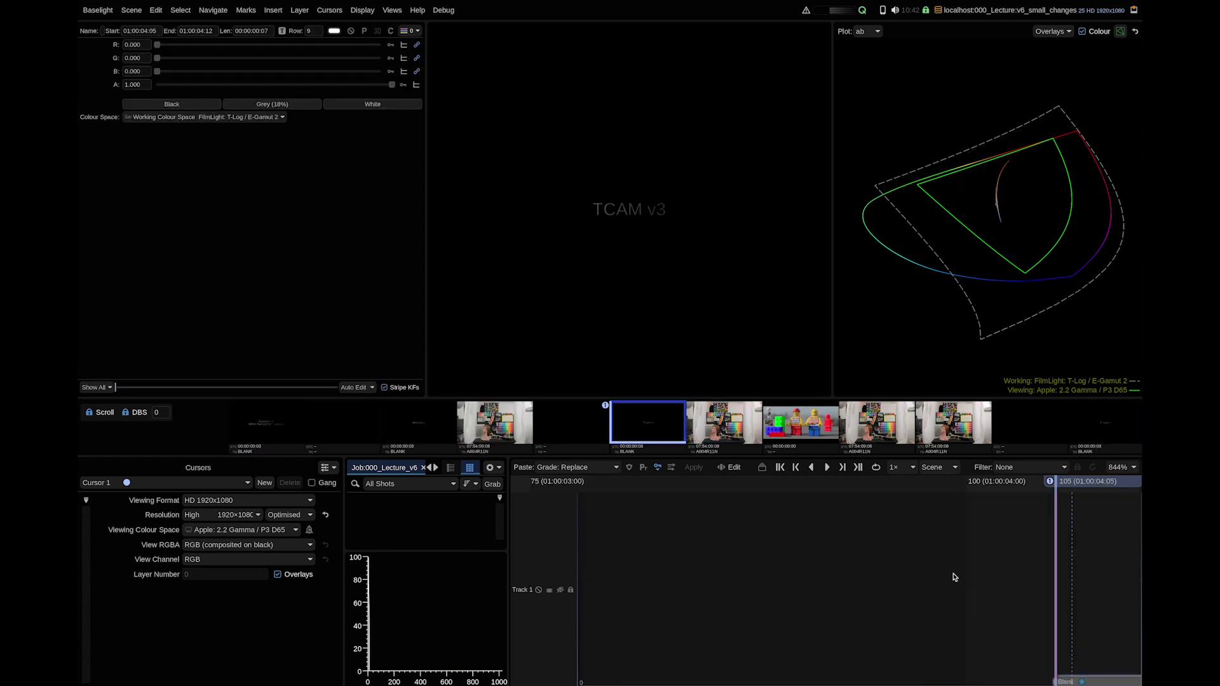
{"action": "left_click_drag", "start_coordinate": [994, 581], "coordinate": [921, 584]}
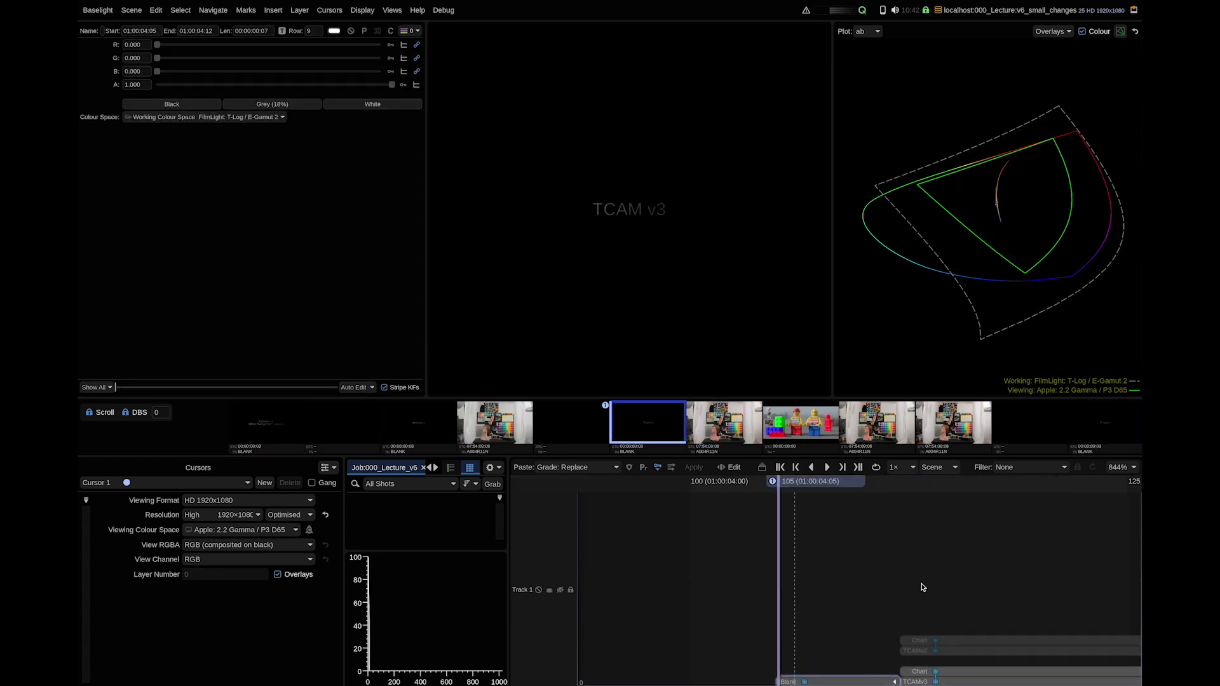
{"action": "key", "text": "Down"}
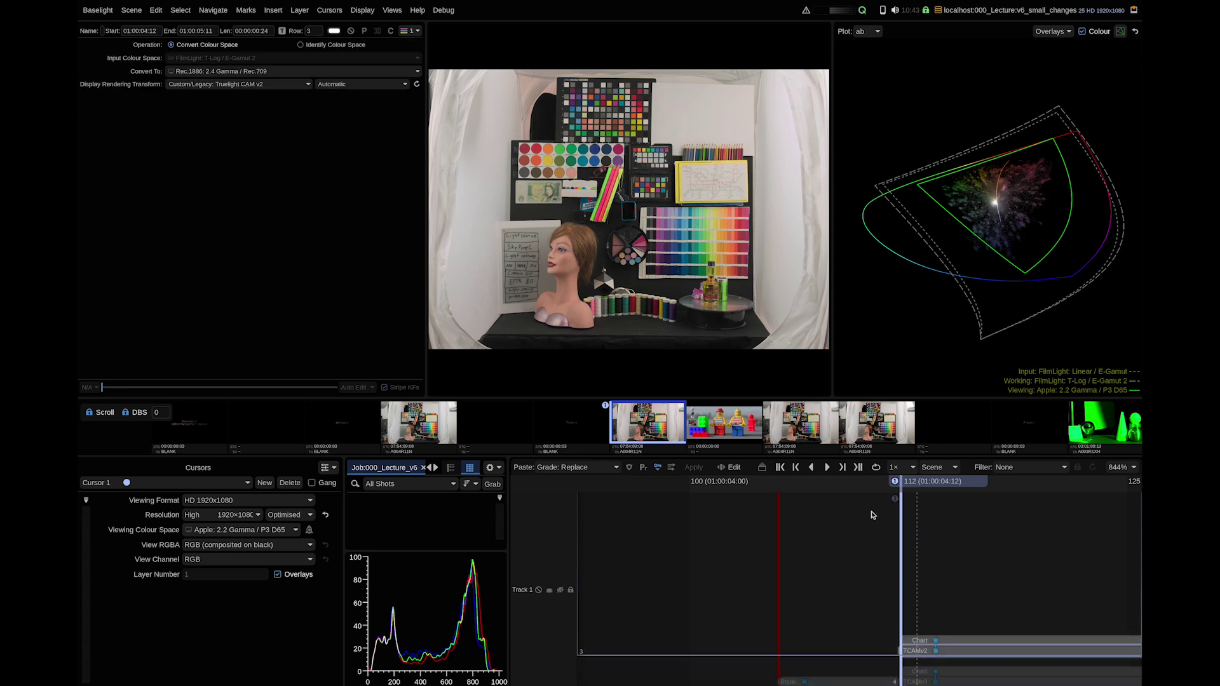
- Alternate repeatedly between cursors 1 and 2 to compare the chart shot's Truelight CAM v2 and v3 renderings close up
{"action": "scroll", "coordinate": [689, 183], "scroll_direction": "up", "scroll_amount": 3}
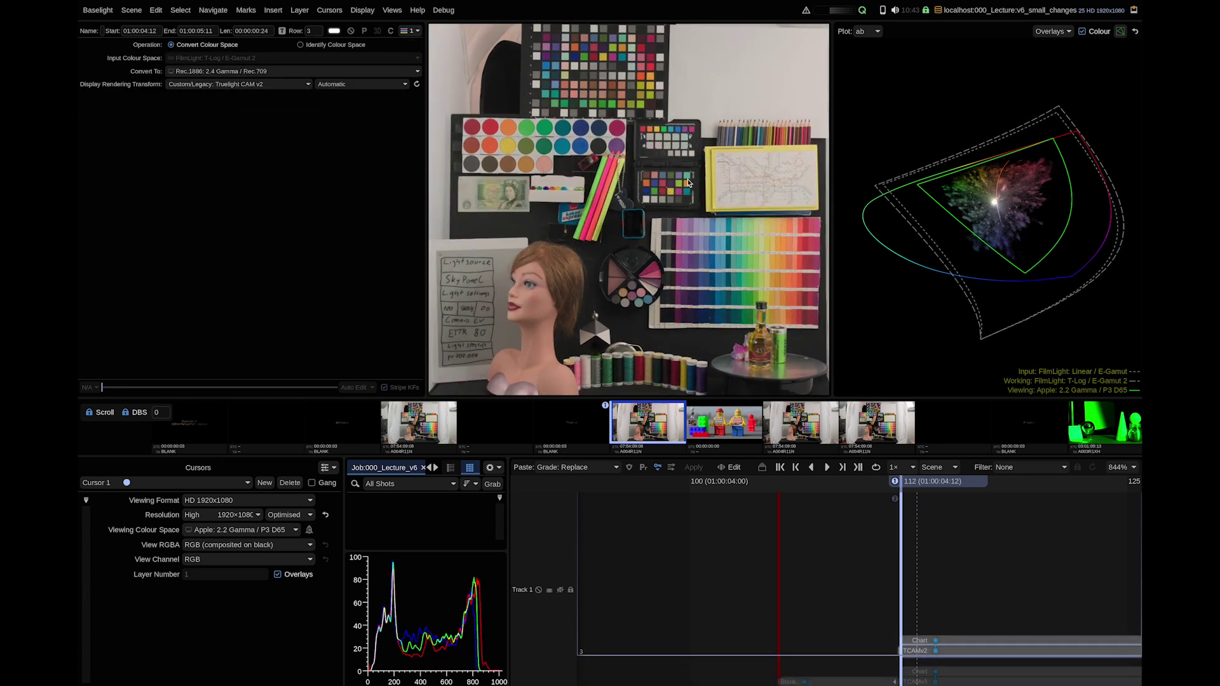
{"action": "key", "text": "Tab"}
{"action": "key", "text": "1"}
{"action": "key", "text": "2"}
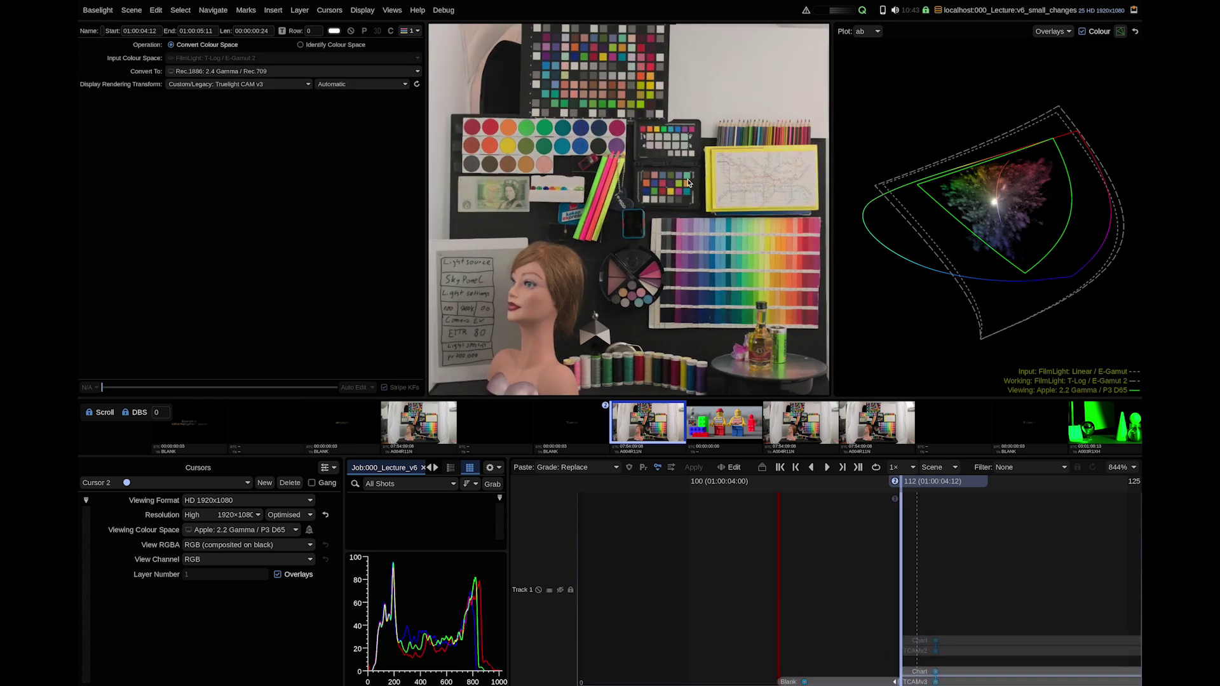
{"action": "key", "text": "1"}
{"action": "key", "text": "2"}
{"action": "key", "text": "1"}
{"action": "key", "text": "2"}
{"action": "key", "text": "1"}
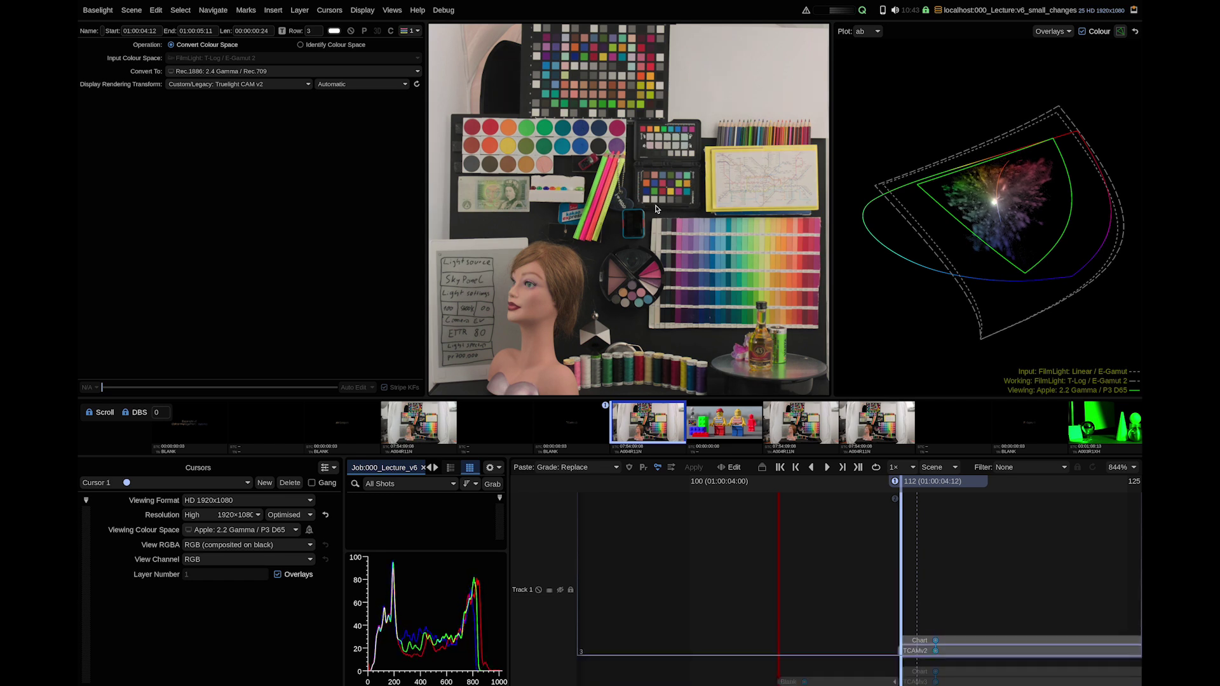
{"action": "key", "text": "2"}
{"action": "key", "text": "1"}
{"action": "key", "text": "2"}
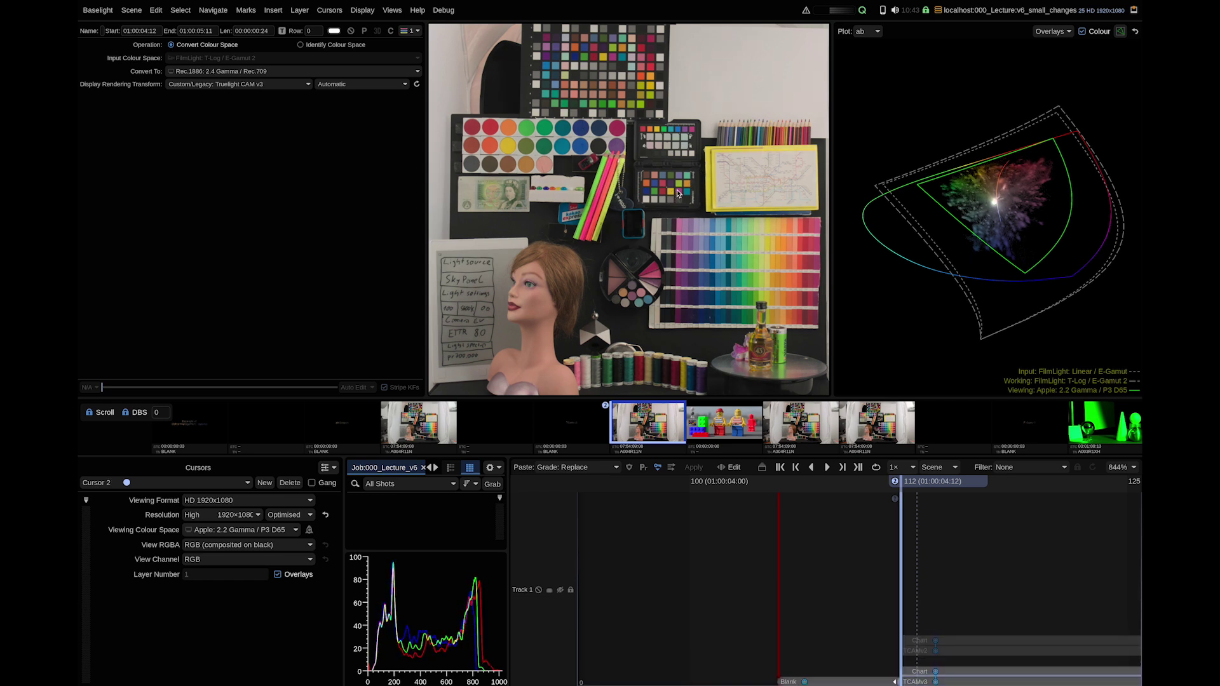
{"action": "key", "text": "1"}
{"action": "key", "text": "2"}
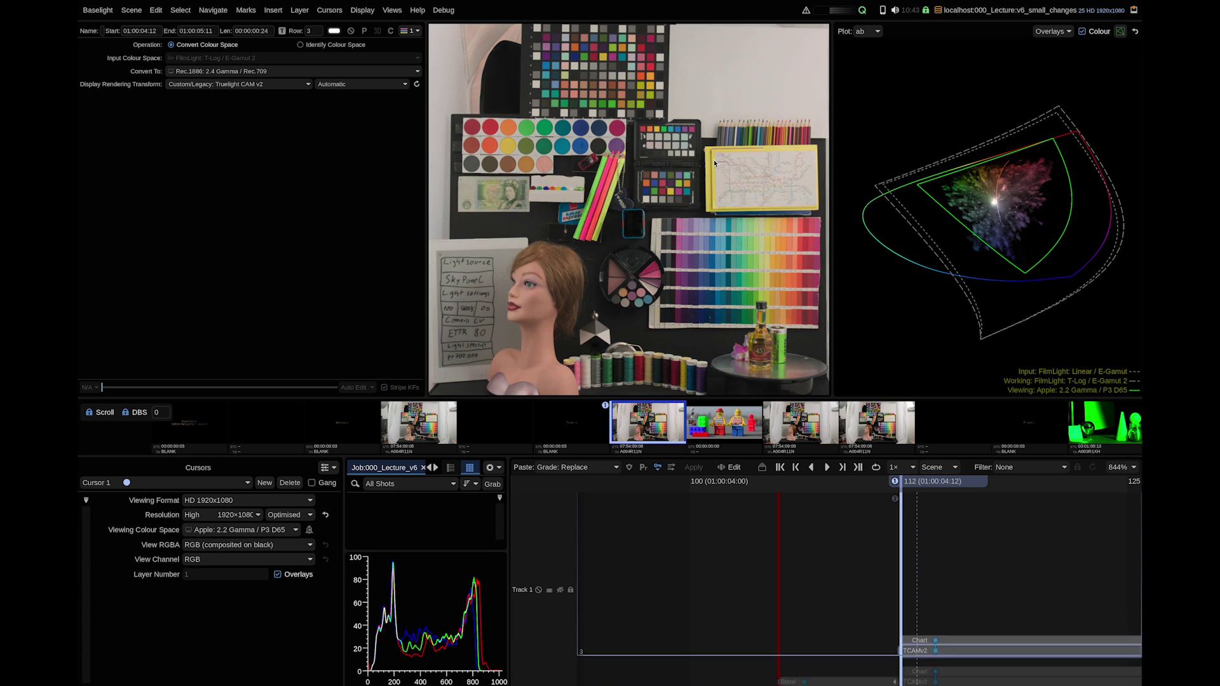
{"action": "key", "text": "1"}
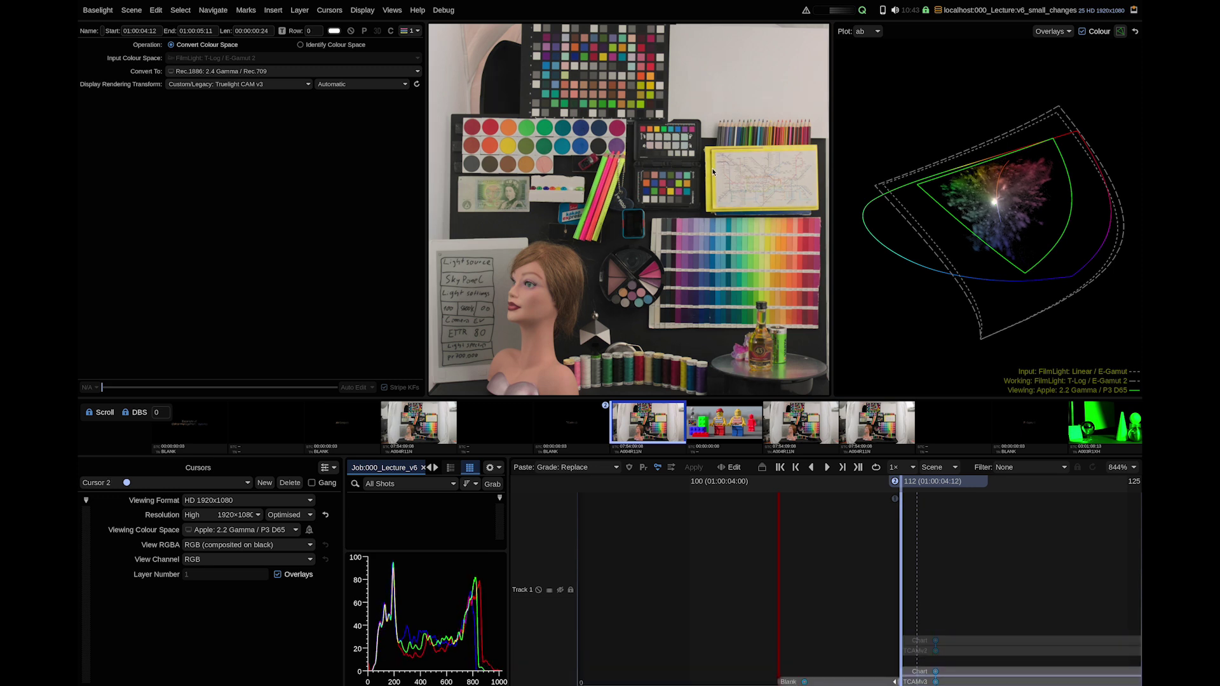
{"action": "key", "text": "2"}
- Examine the mannequin head in the Truelight CAM v3 version close up, and return to the wider chart view
{"action": "scroll", "coordinate": [515, 294], "scroll_direction": "up", "scroll_amount": 10}
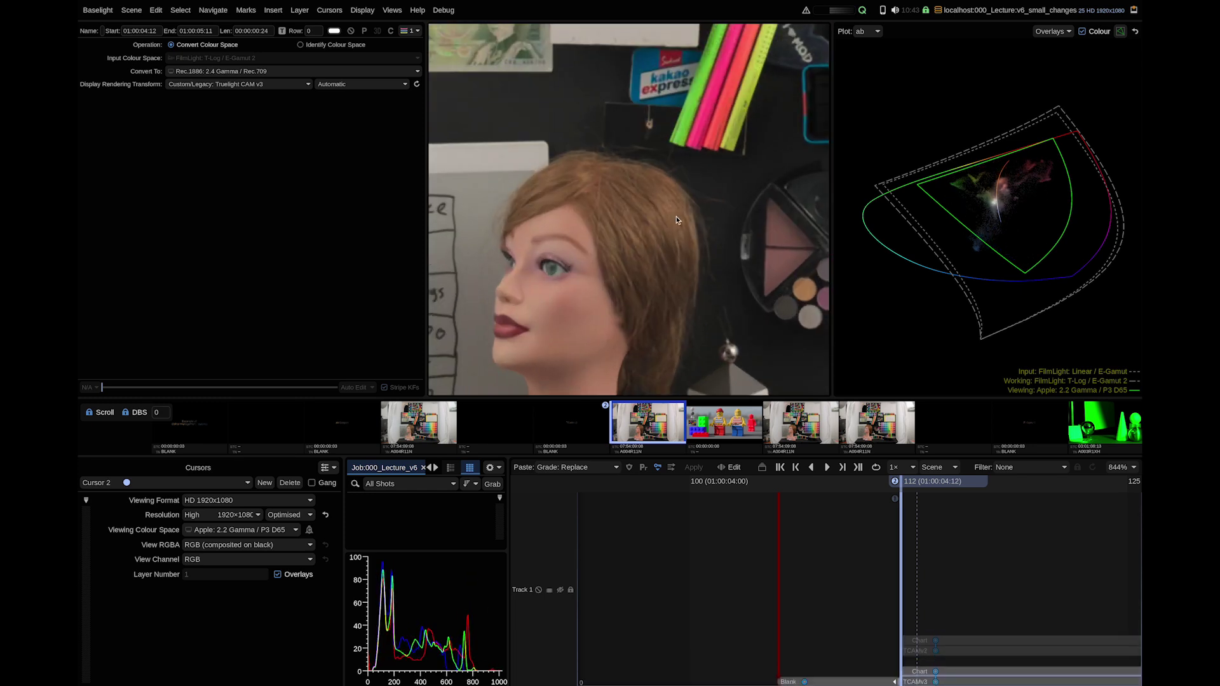
{"action": "scroll", "coordinate": [676, 219], "scroll_direction": "down", "scroll_amount": 5}
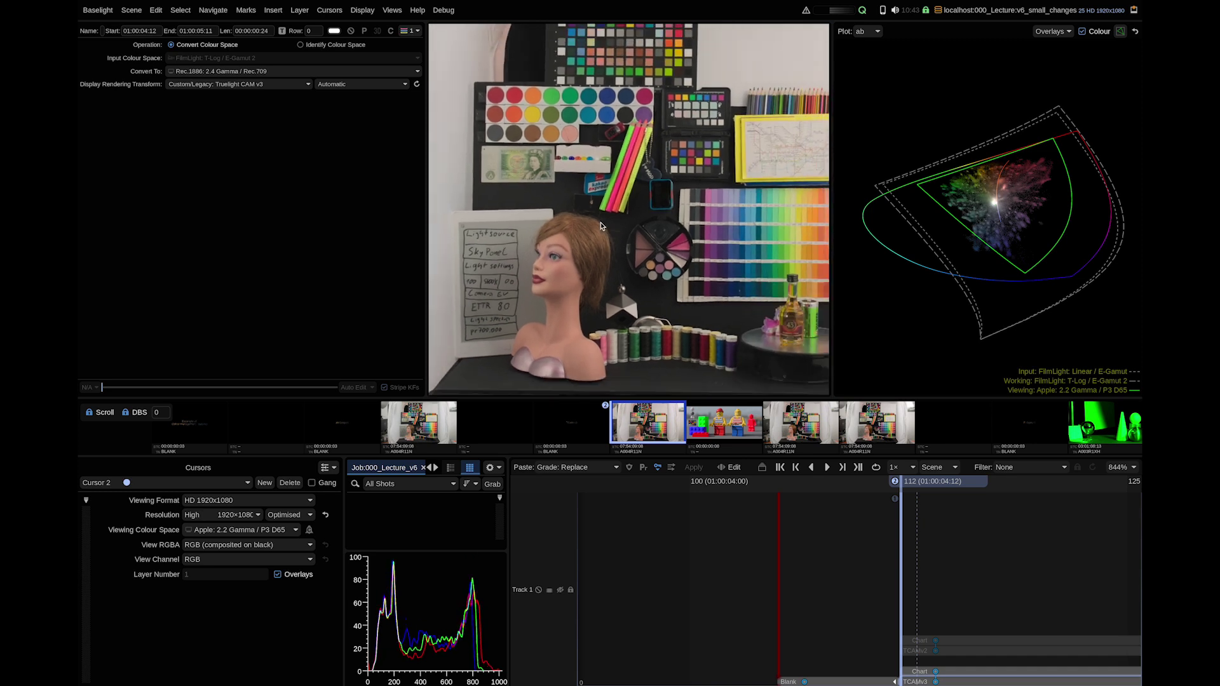
{"action": "left_click_drag", "start_coordinate": [600, 222], "coordinate": [568, 233]}
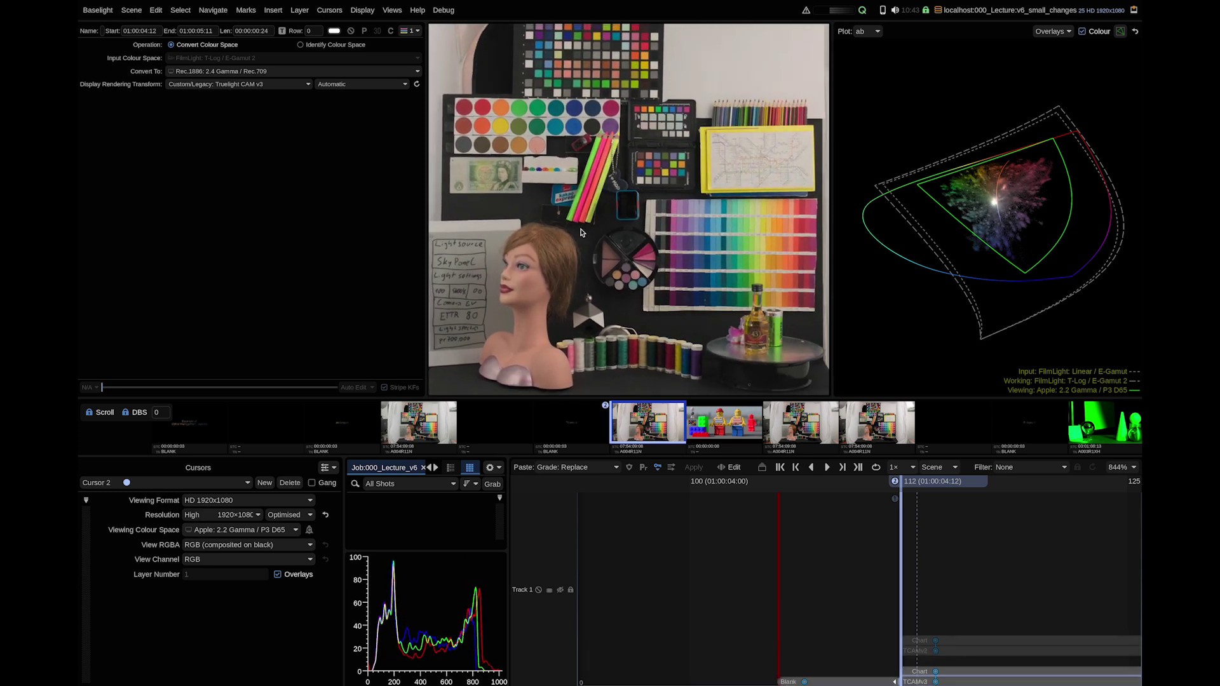
{"action": "scroll", "coordinate": [650, 217], "scroll_direction": "down", "scroll_amount": 2}
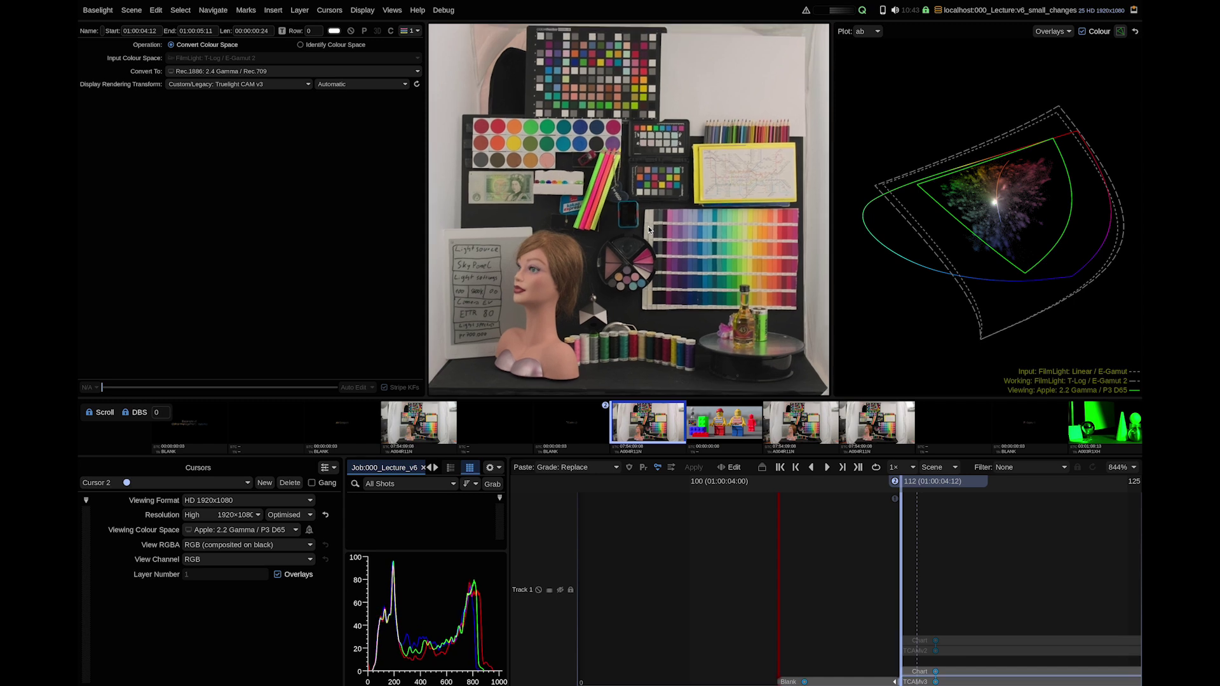
{"action": "left_click_drag", "start_coordinate": [648, 228], "coordinate": [646, 231]}
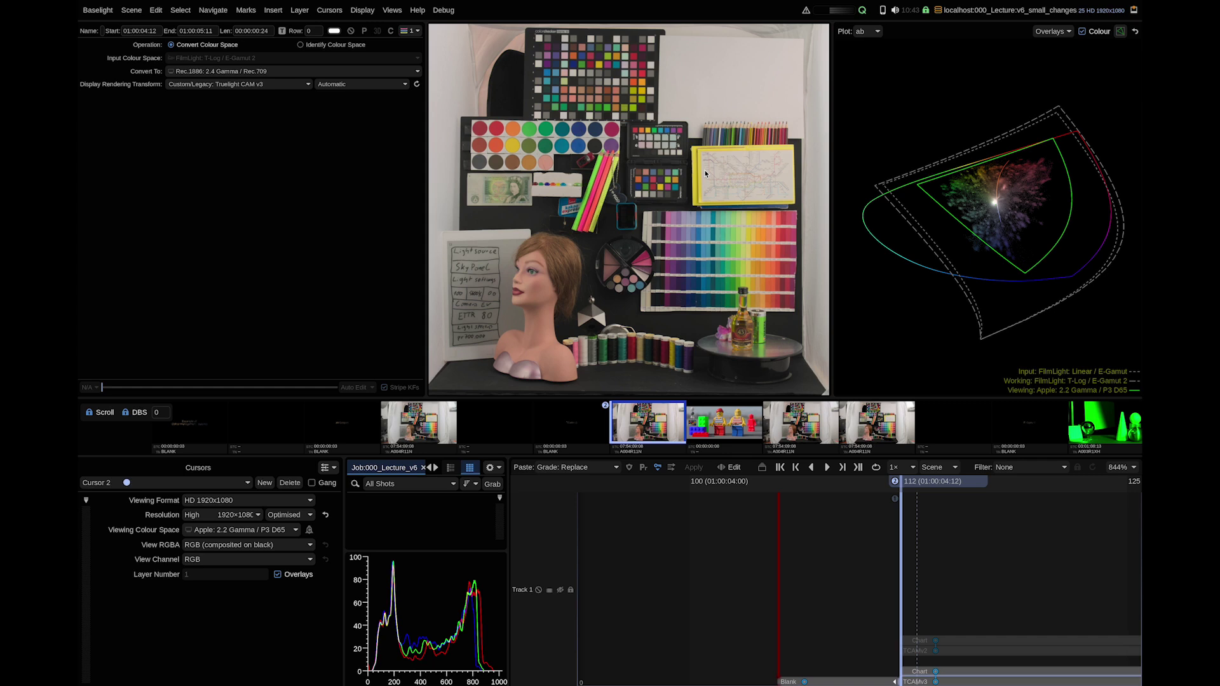
- Gang the cursors on the Lego shot and show its Truelight CAM v3 version with cursor 2
{"action": "key", "text": "Page_Down"}
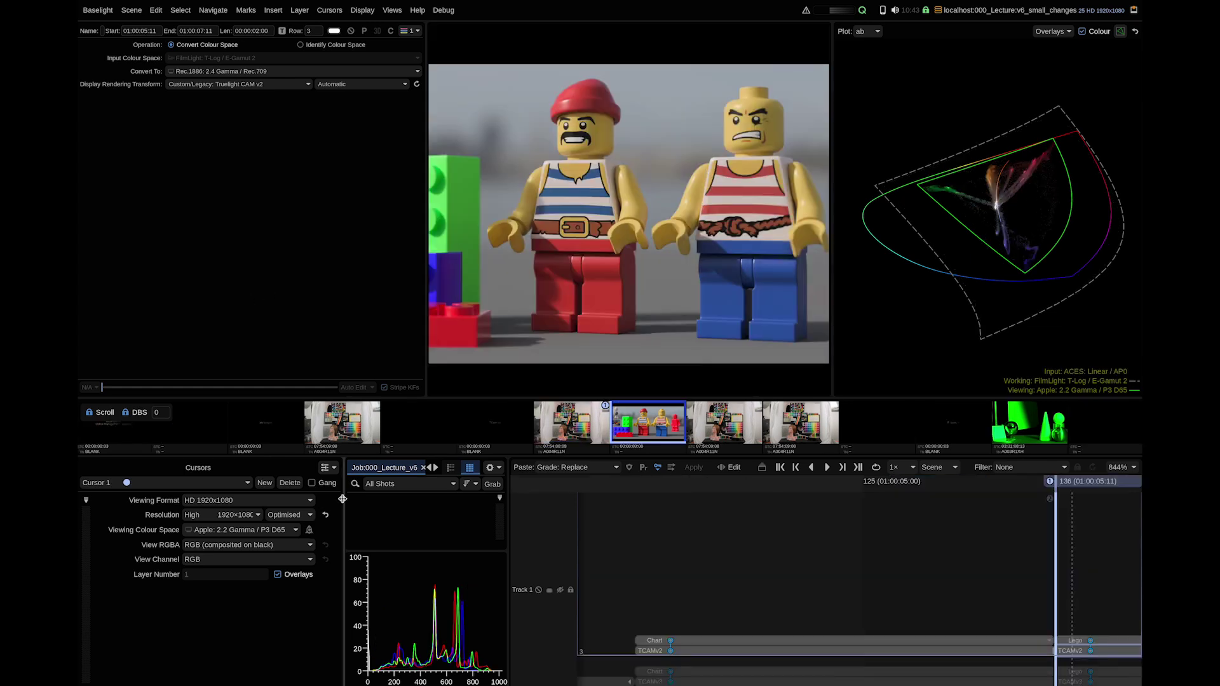
{"action": "left_click", "coordinate": [311, 483]}
{"action": "key", "text": "ctrl+2"}
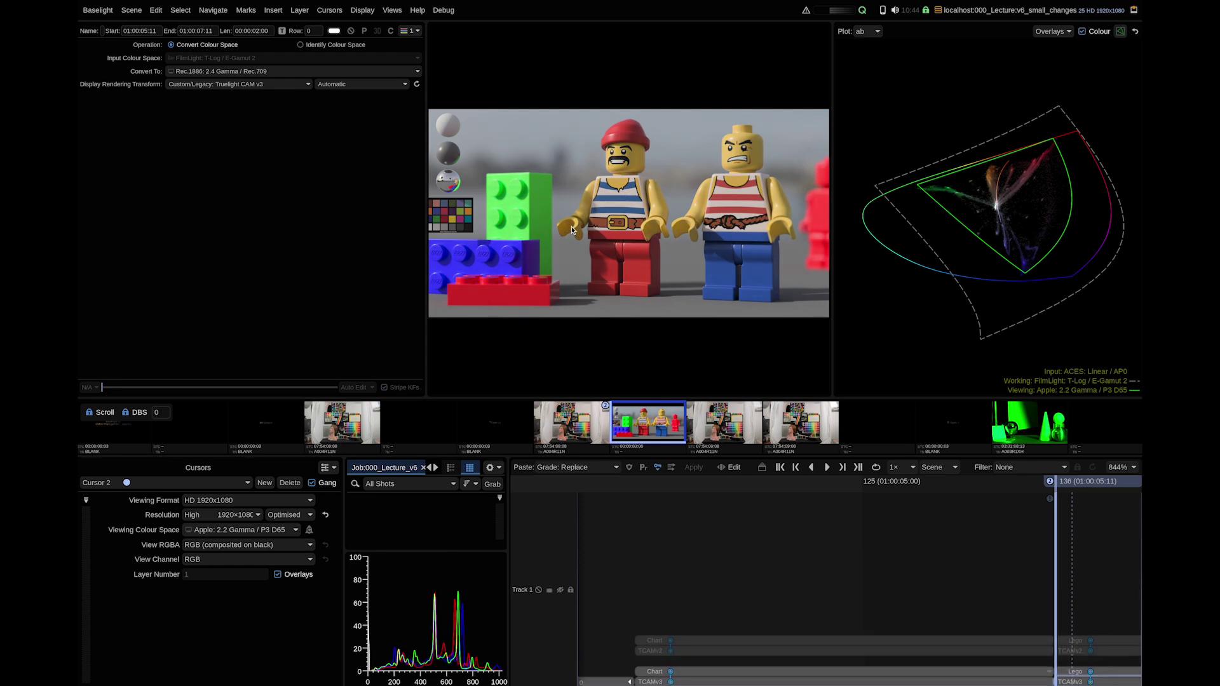
{"action": "scroll", "coordinate": [813, 550], "scroll_direction": "right", "scroll_amount": 1}
{"action": "scroll", "coordinate": [814, 559], "scroll_direction": "down", "scroll_amount": 5}
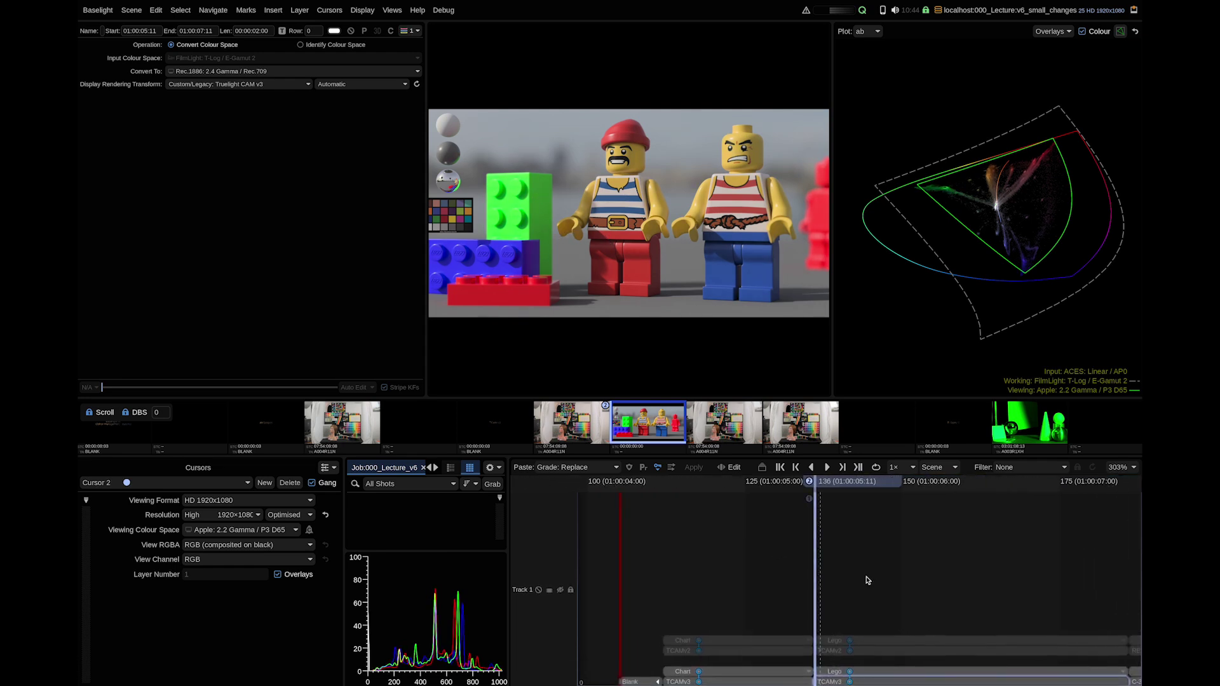
- Go to the chart shot with the C-307 ARRI-2022 look and examine the mannequin and fluorescent strips close up
{"action": "left_click", "coordinate": [1073, 681]}
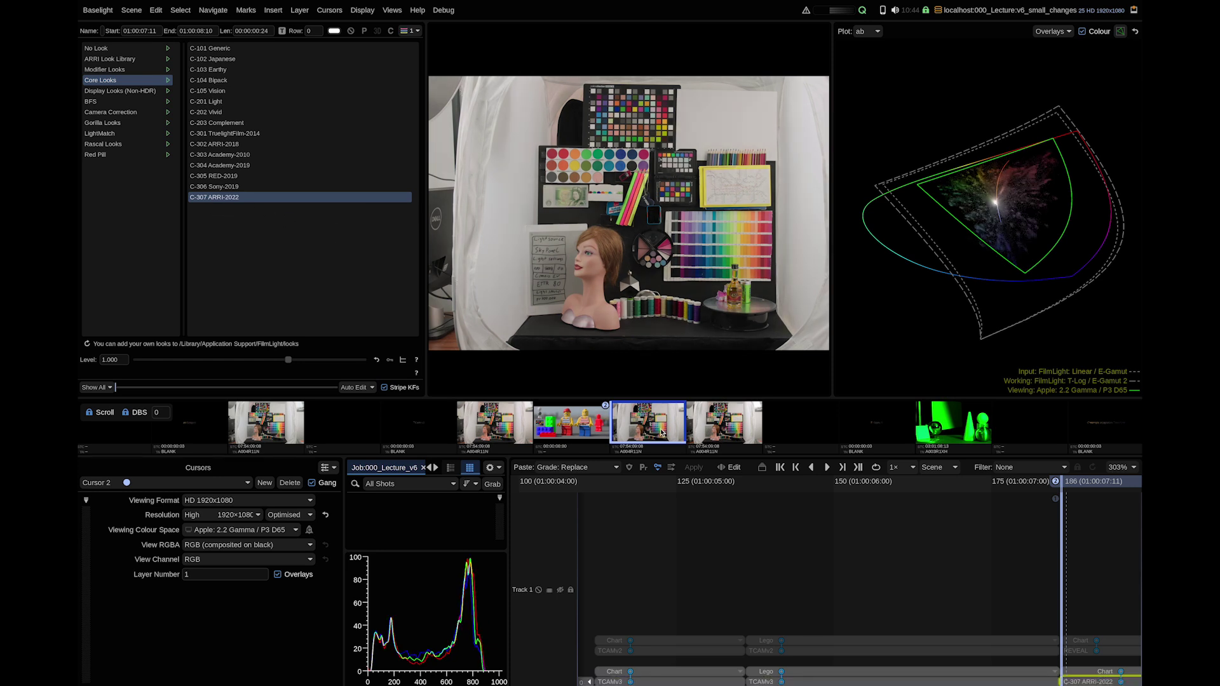
{"action": "scroll", "coordinate": [608, 225], "scroll_direction": "up", "scroll_amount": 3}
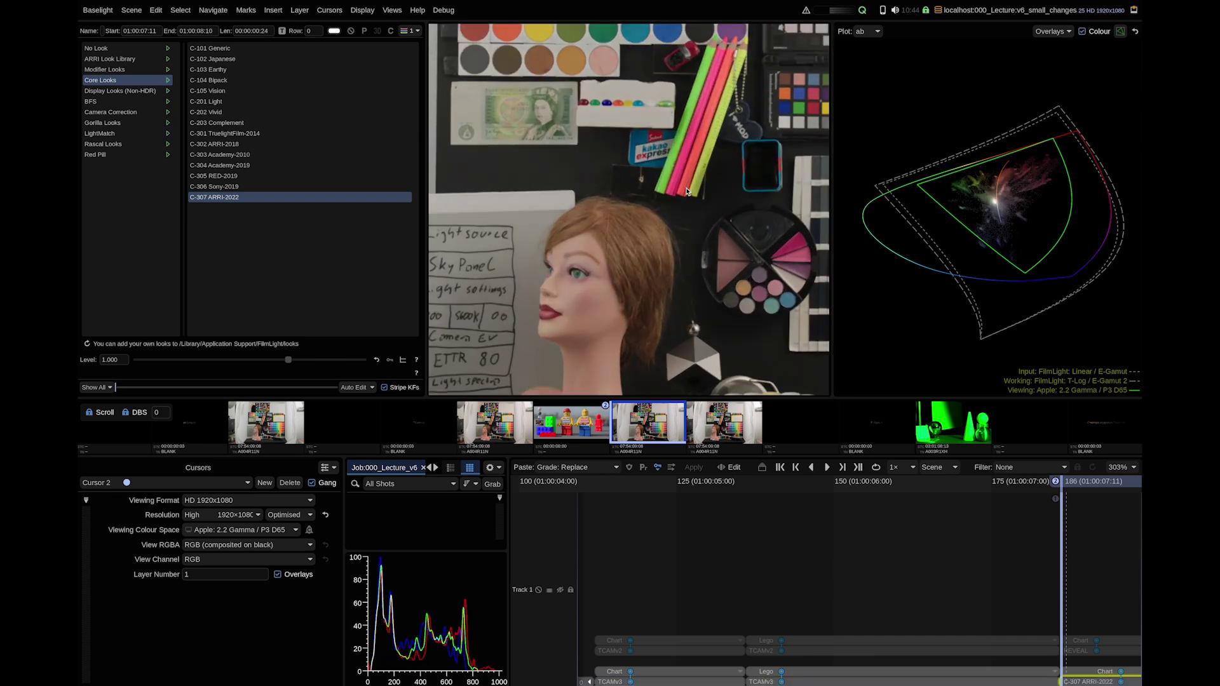
{"action": "scroll", "coordinate": [642, 169], "scroll_direction": "down", "scroll_amount": 3}
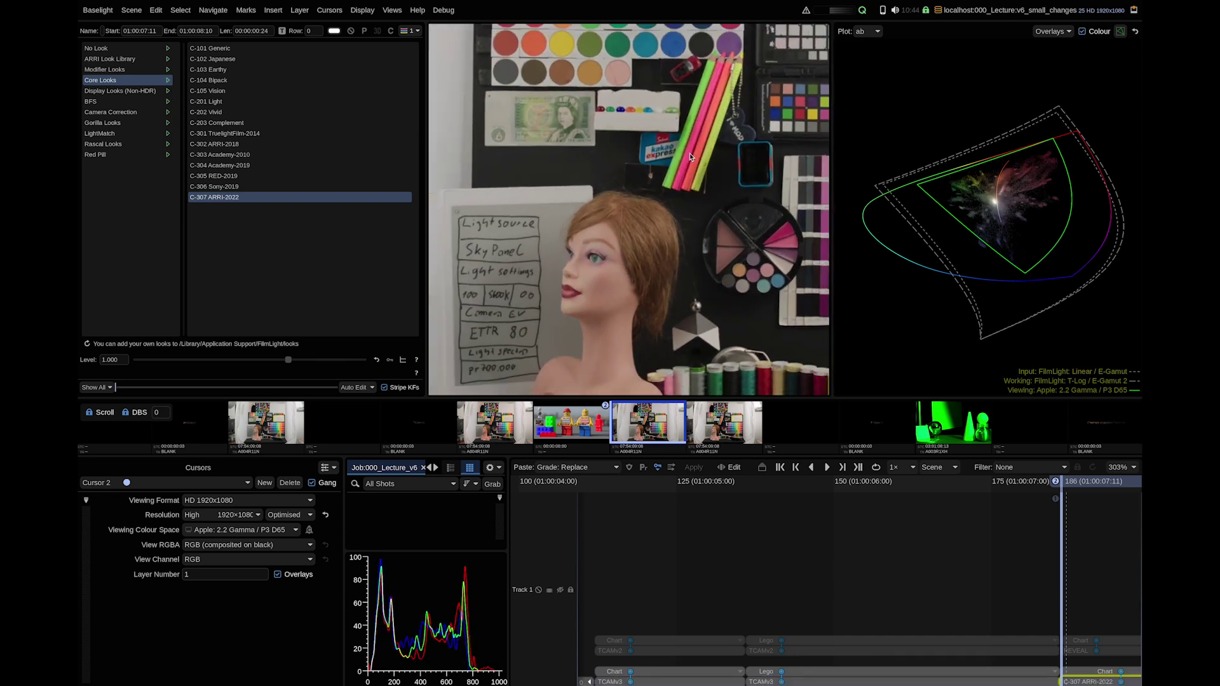
{"action": "scroll", "coordinate": [639, 165], "scroll_direction": "down", "scroll_amount": 2}
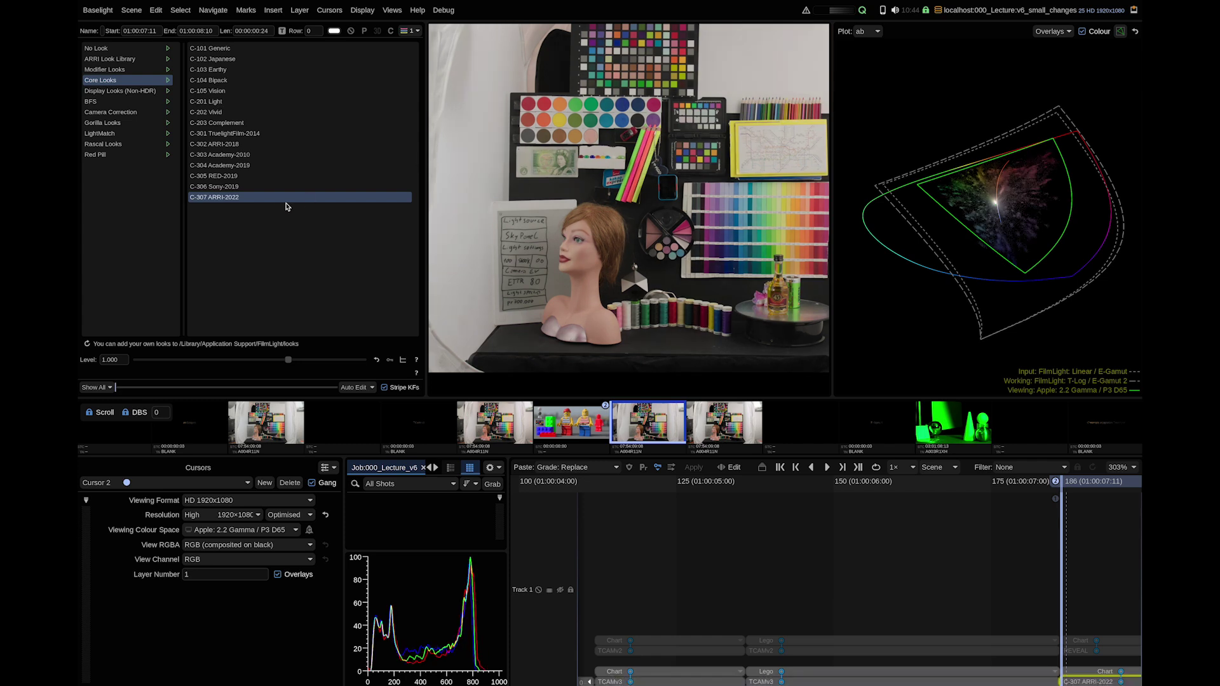
- Switch to cursor 1's ARRI REVEAL version of the chart and set its rendering transform target to UHDTV 100 nits
{"action": "left_click", "coordinate": [845, 607]}
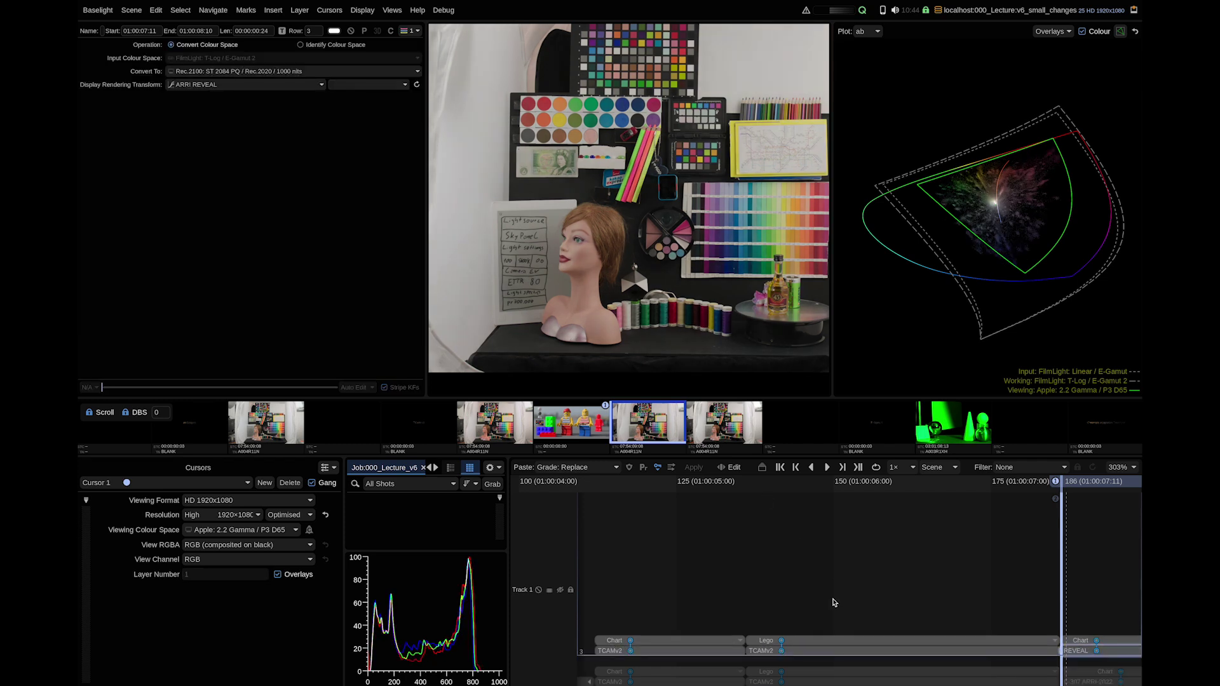
{"action": "left_click", "coordinate": [360, 88]}
{"action": "left_click", "coordinate": [375, 132]}
- Alternate between the ARRI REVEAL and C-307 ARRI-2022 versions of the chart shot to compare their rendering
{"action": "key", "text": "Tab"}
{"action": "key", "text": "Tab"}
{"action": "key", "text": "Tab"}
{"action": "key", "text": "Tab"}
{"action": "key", "text": "Tab"}
{"action": "key", "text": "Tab"}
{"action": "key", "text": "Tab"}
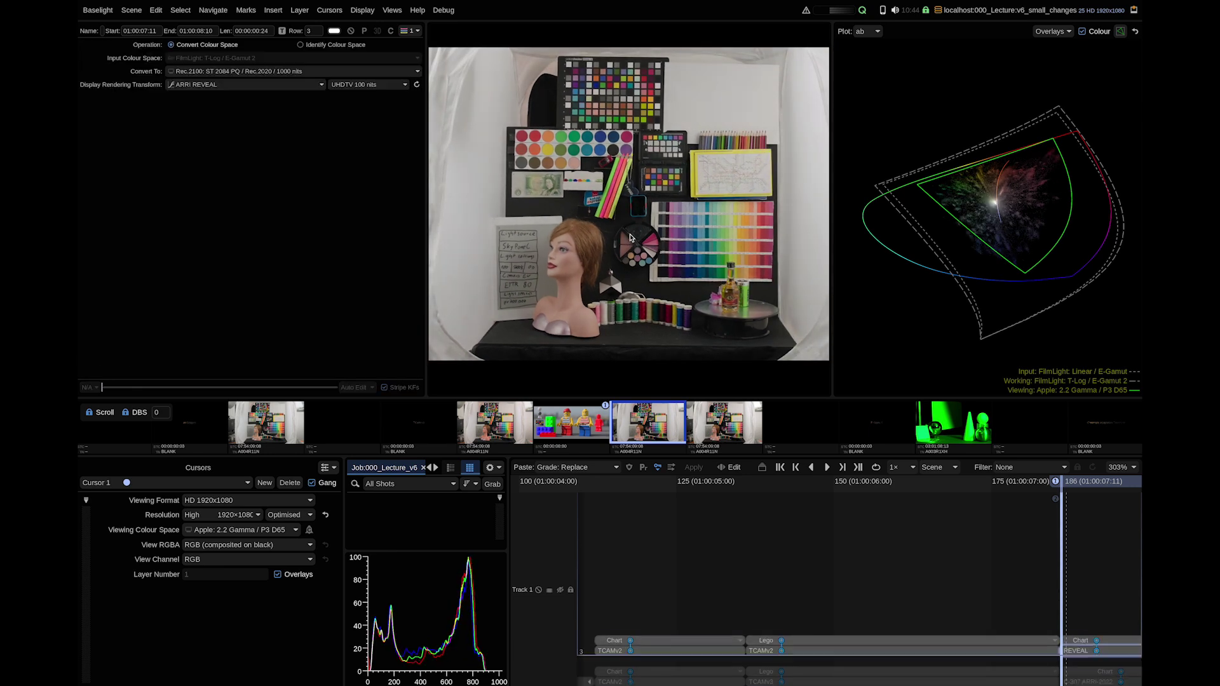
{"action": "key", "text": "Up"}
{"action": "key", "text": "Down"}
{"action": "scroll", "coordinate": [845, 607], "scroll_direction": "down", "scroll_amount": 3}
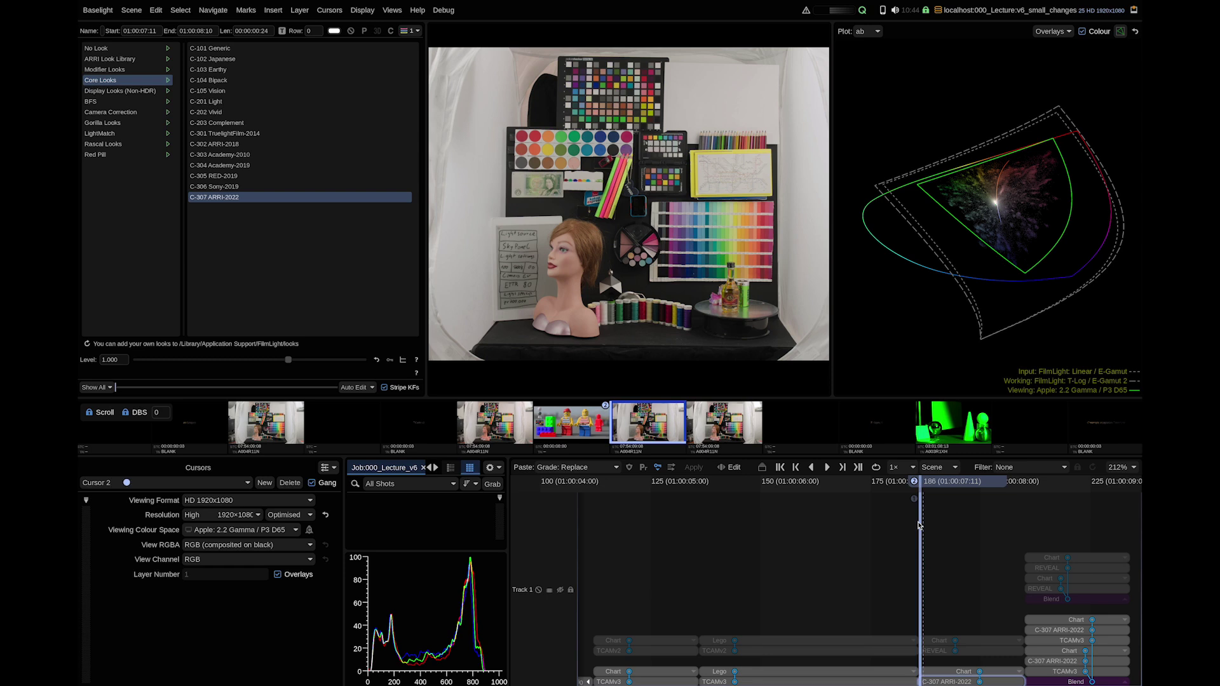
{"action": "key", "text": "Tab"}
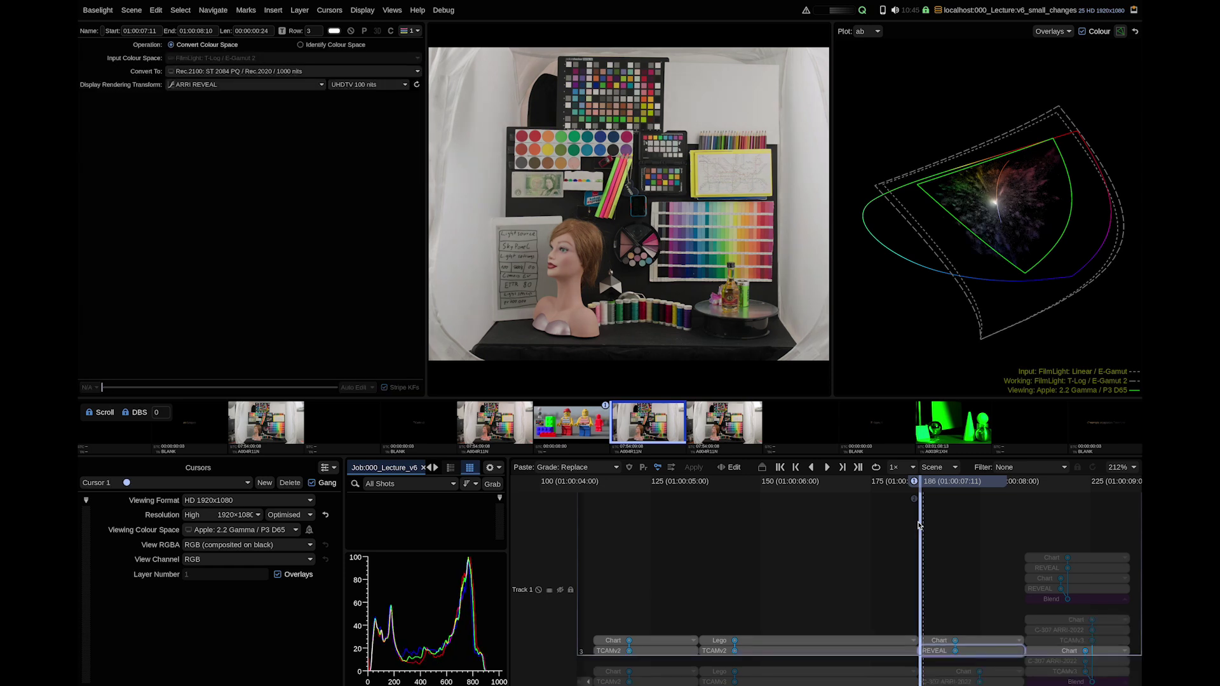
- Go to the blended chart shot and inspect its two ARRI REVEAL colour space layers and the Blend layer
{"action": "key", "text": "Up"}
{"action": "key", "text": "Up"}
{"action": "key", "text": "Up"}
{"action": "key", "text": "Up"}
{"action": "key", "text": "Up"}
{"action": "key", "text": "Page_Down"}
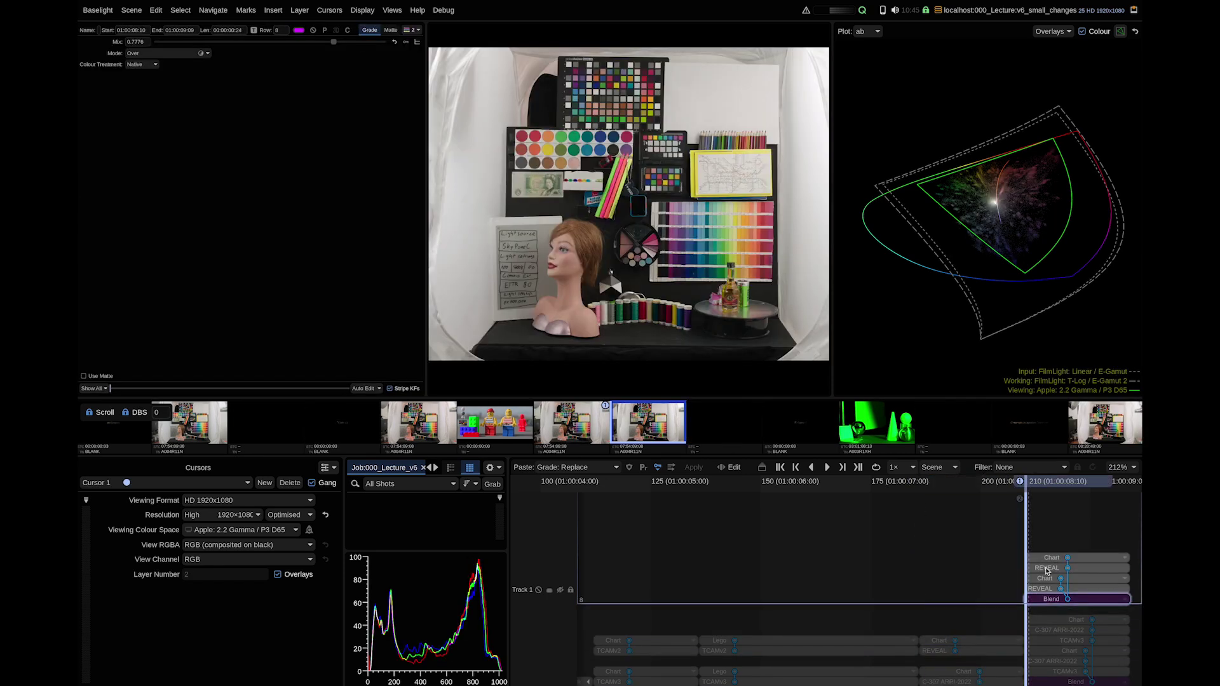
{"action": "left_click", "coordinate": [1047, 569]}
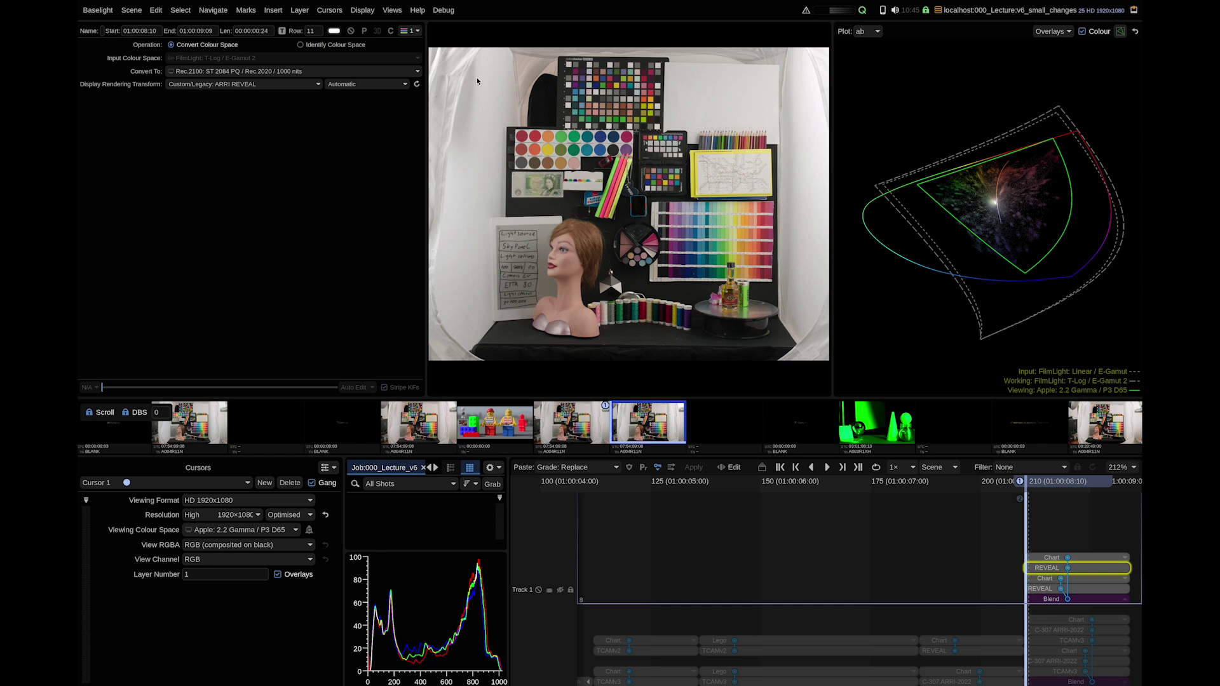
{"action": "left_click", "coordinate": [1049, 589]}
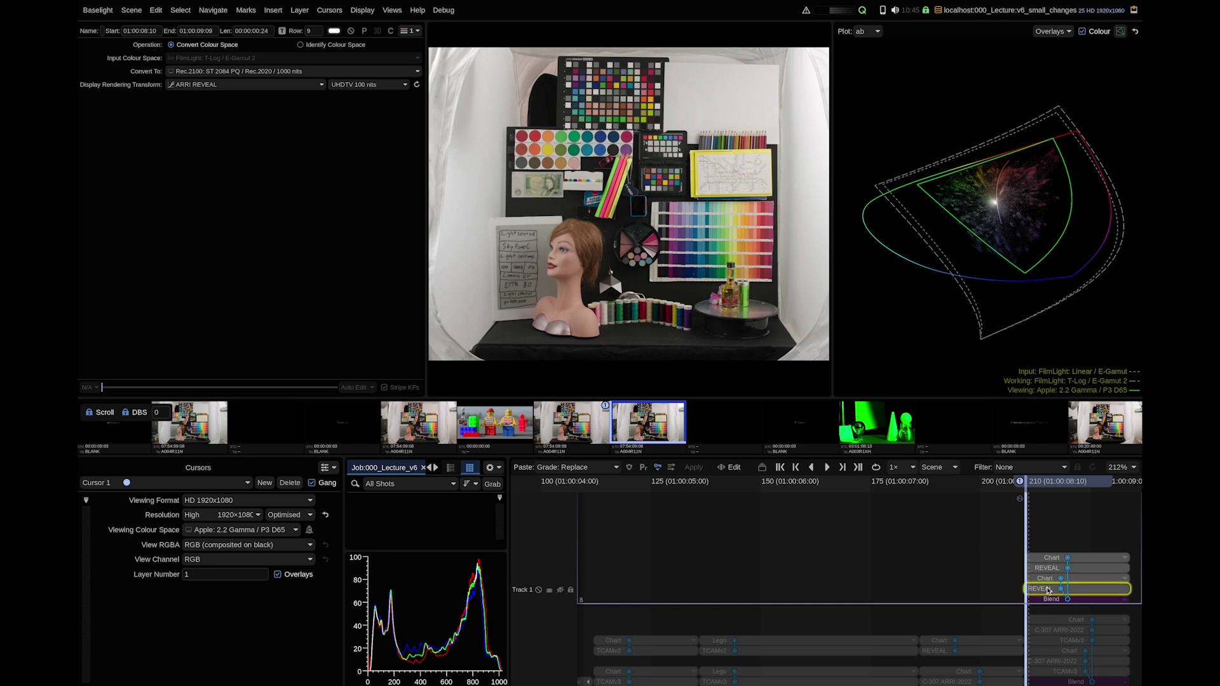
{"action": "left_click", "coordinate": [1048, 599]}
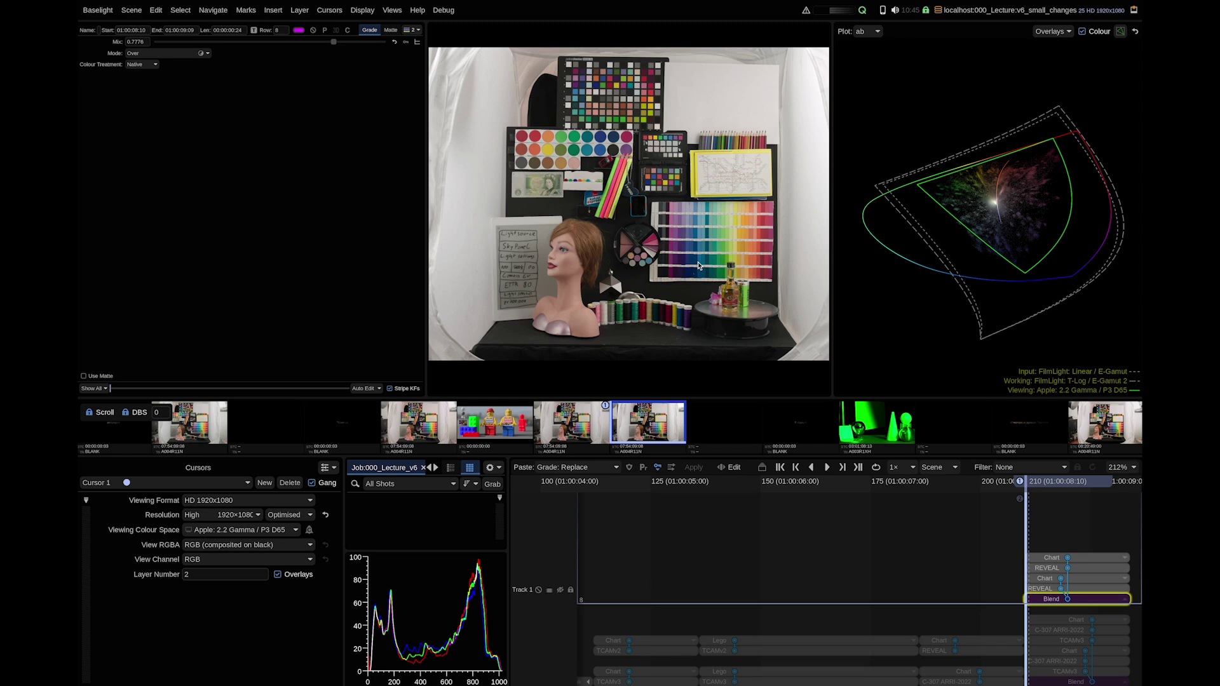
- Switch to cursor 2's stack of the blended chart and inspect its two C-307 ARRI-2022 look layers
{"action": "left_click", "coordinate": [1073, 682]}
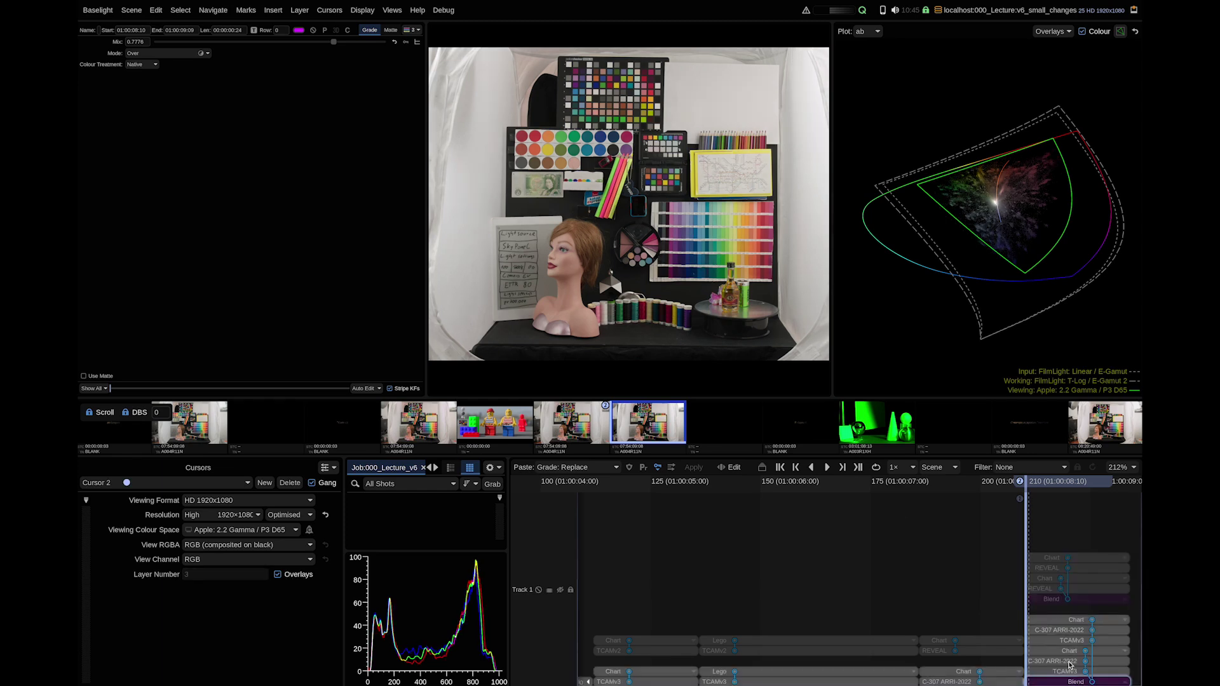
{"action": "left_click", "coordinate": [1071, 661]}
{"action": "left_click", "coordinate": [1058, 631]}
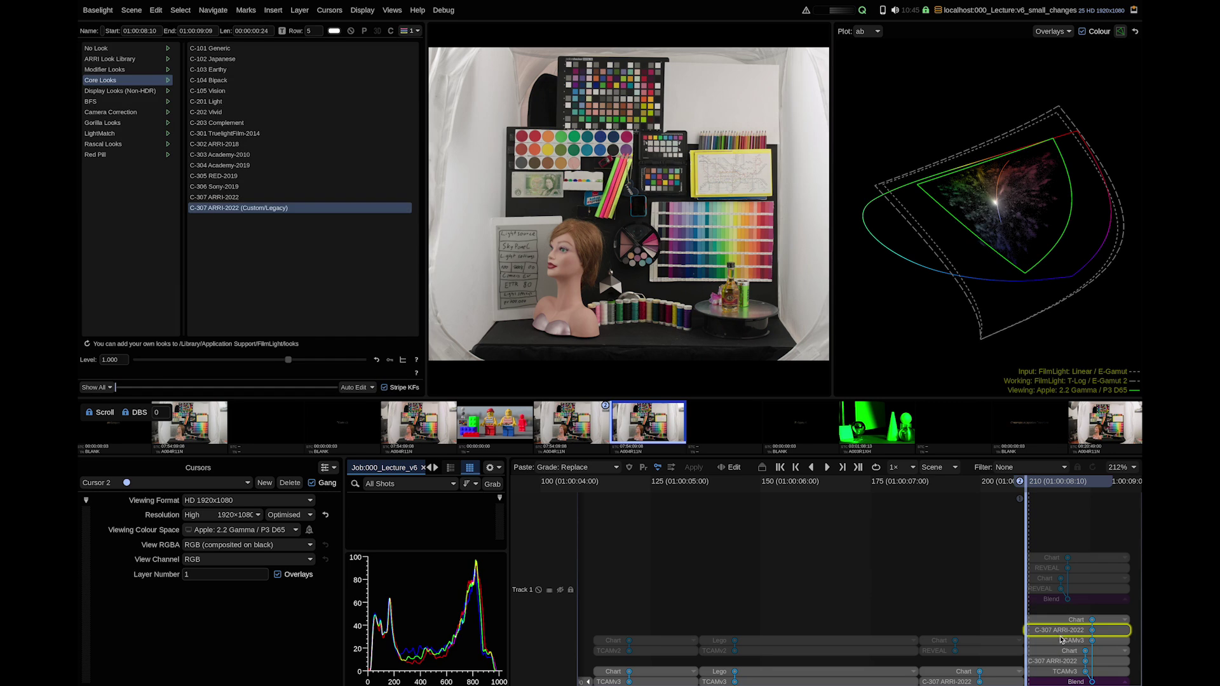
- Go past the E-Gamut2 title to the green-lit shot and show its source sequence's colour space settings
{"action": "key", "text": "Down"}
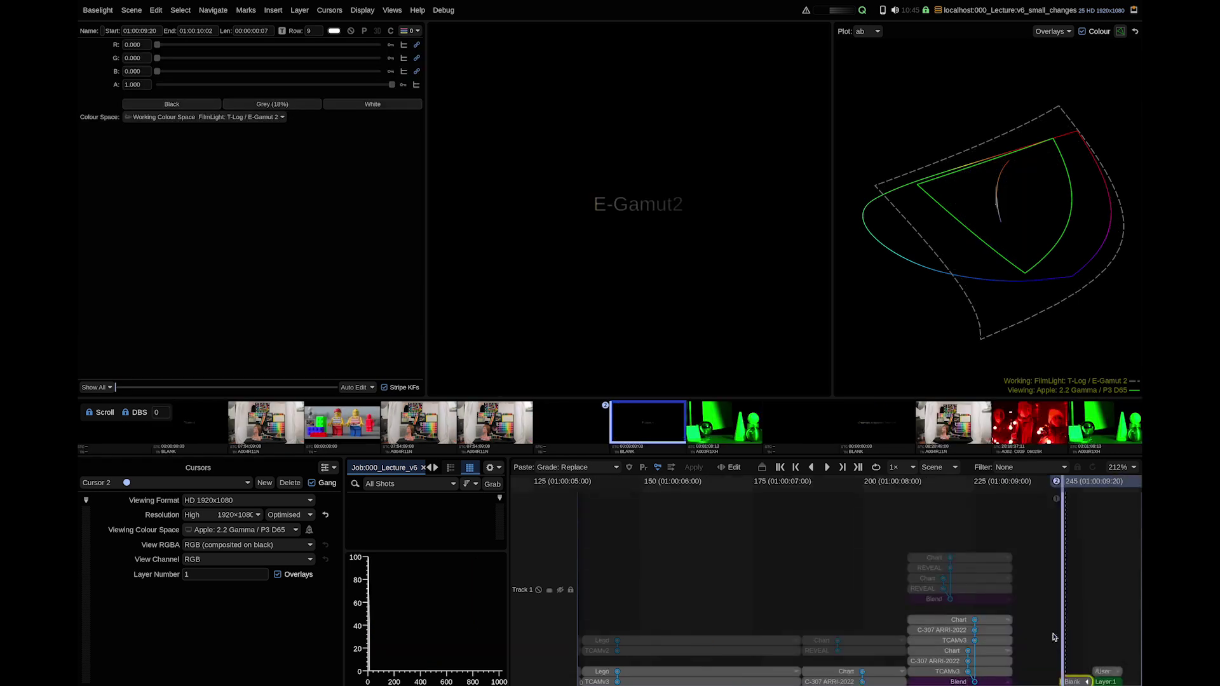
{"action": "left_click_drag", "start_coordinate": [1066, 623], "coordinate": [960, 613]}
{"action": "scroll", "coordinate": [989, 617], "scroll_direction": "up", "scroll_amount": 3}
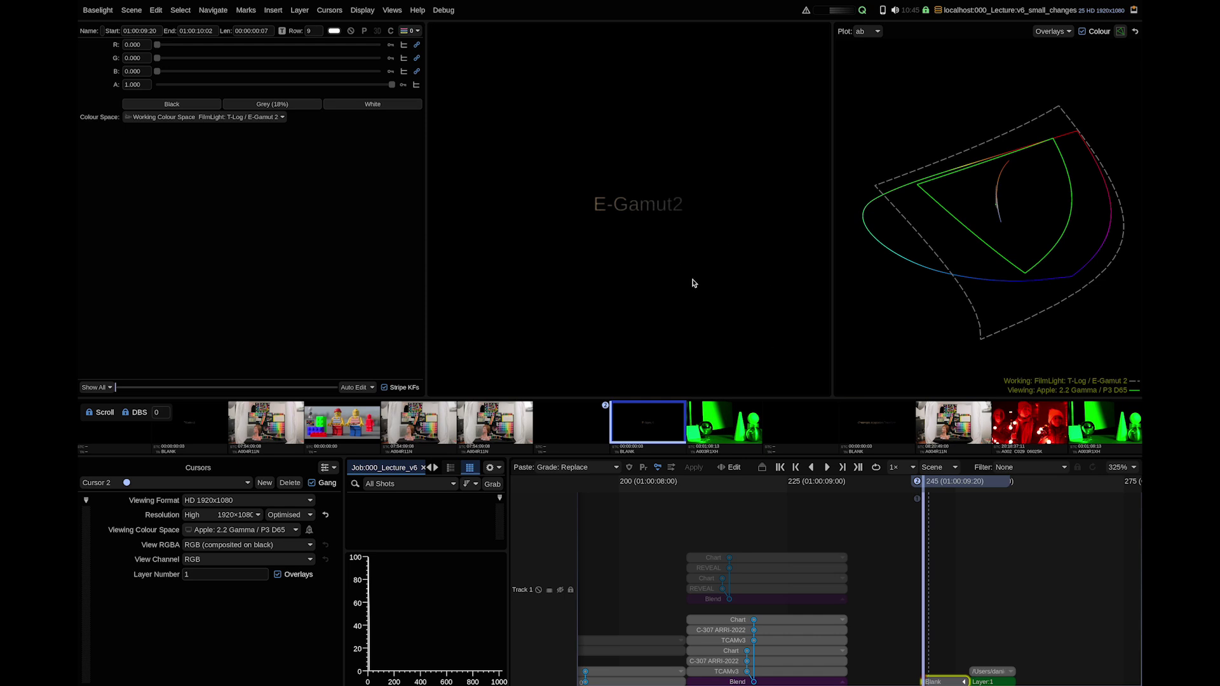
{"action": "key", "text": "Down"}
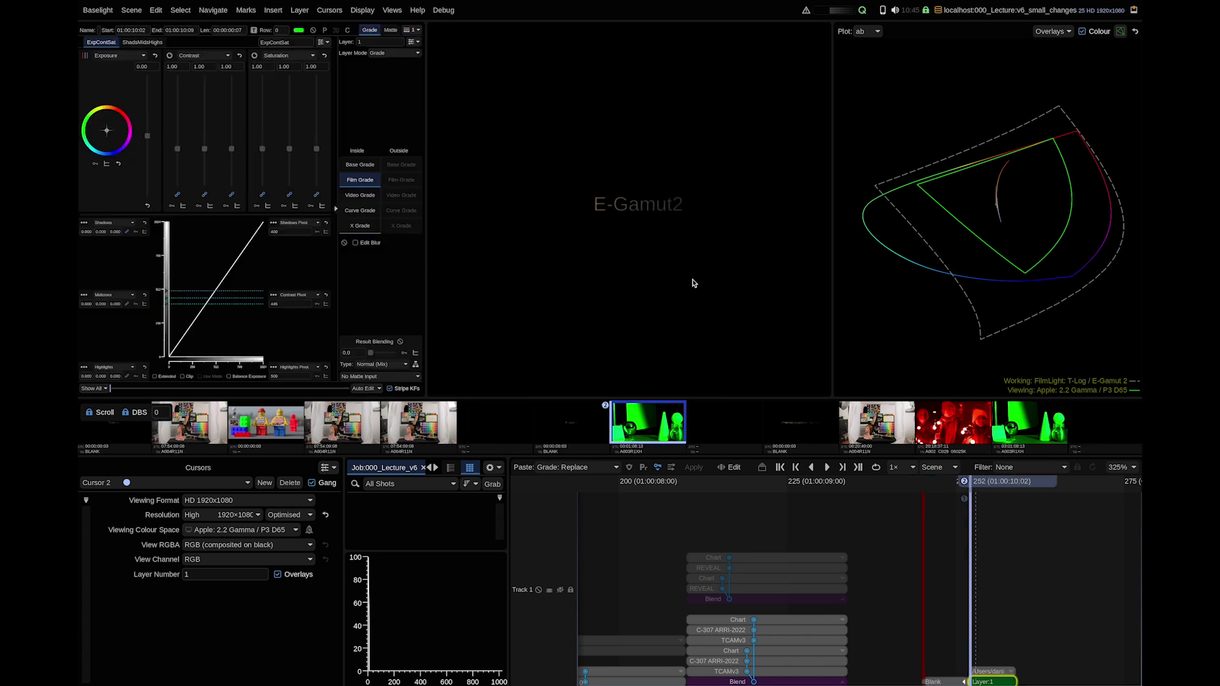
{"action": "left_click", "coordinate": [988, 672]}
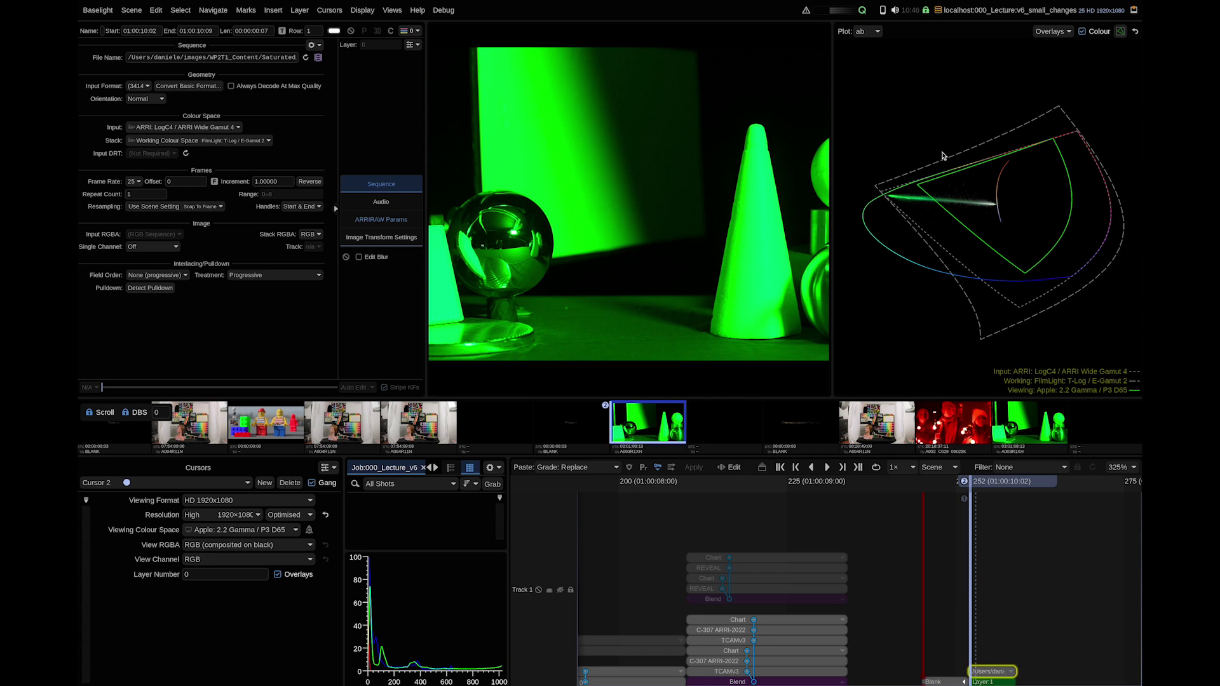
- Set the scene's working colour space to FilmLight: T-Log / E-Gamut and close the scene settings
{"action": "key", "text": "alt+s"}
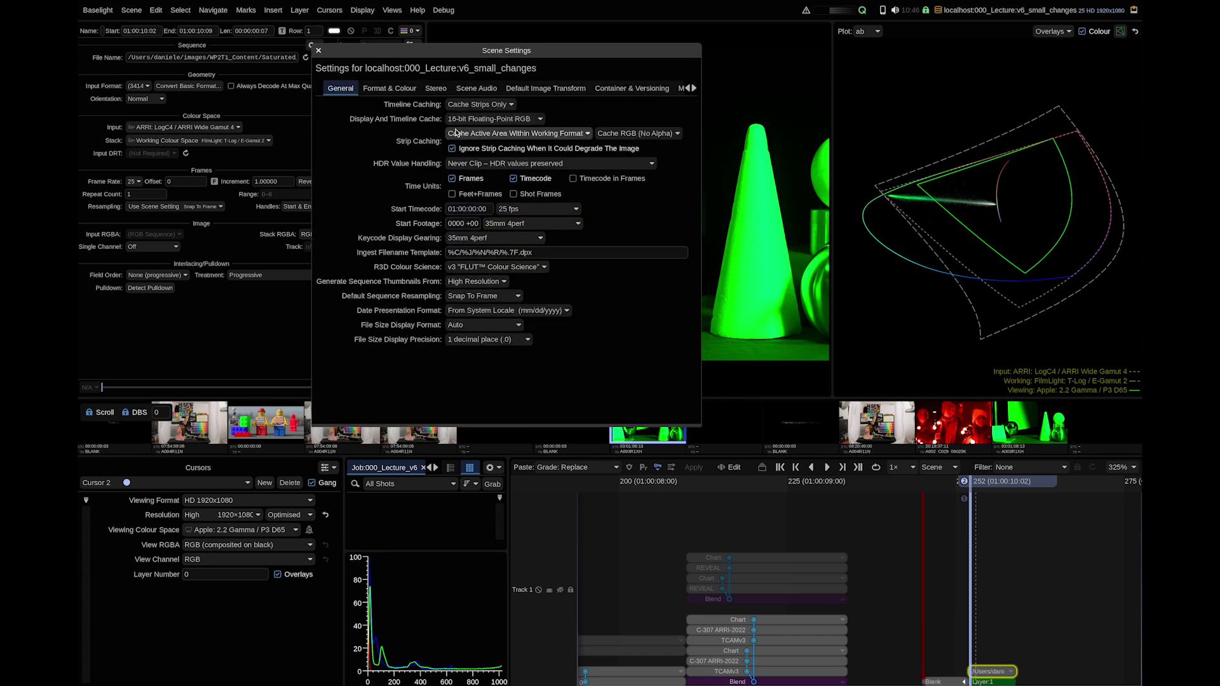
{"action": "left_click", "coordinate": [389, 89]}
{"action": "left_click", "coordinate": [484, 204]}
{"action": "left_click", "coordinate": [665, 529], "text": "shift"}
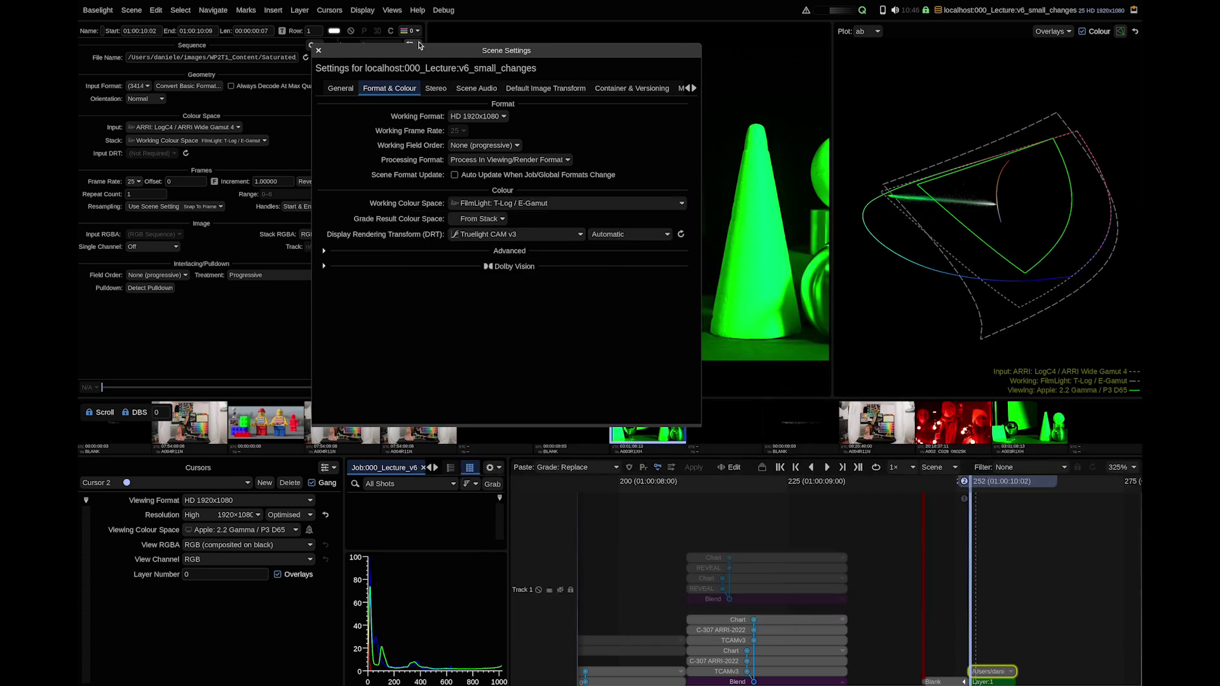
{"action": "left_click", "coordinate": [318, 49]}
- Examine the green shot's trace close up against the green corner of the gamut outlines in the ab plot
{"action": "scroll", "coordinate": [885, 233], "scroll_direction": "up", "scroll_amount": 5}
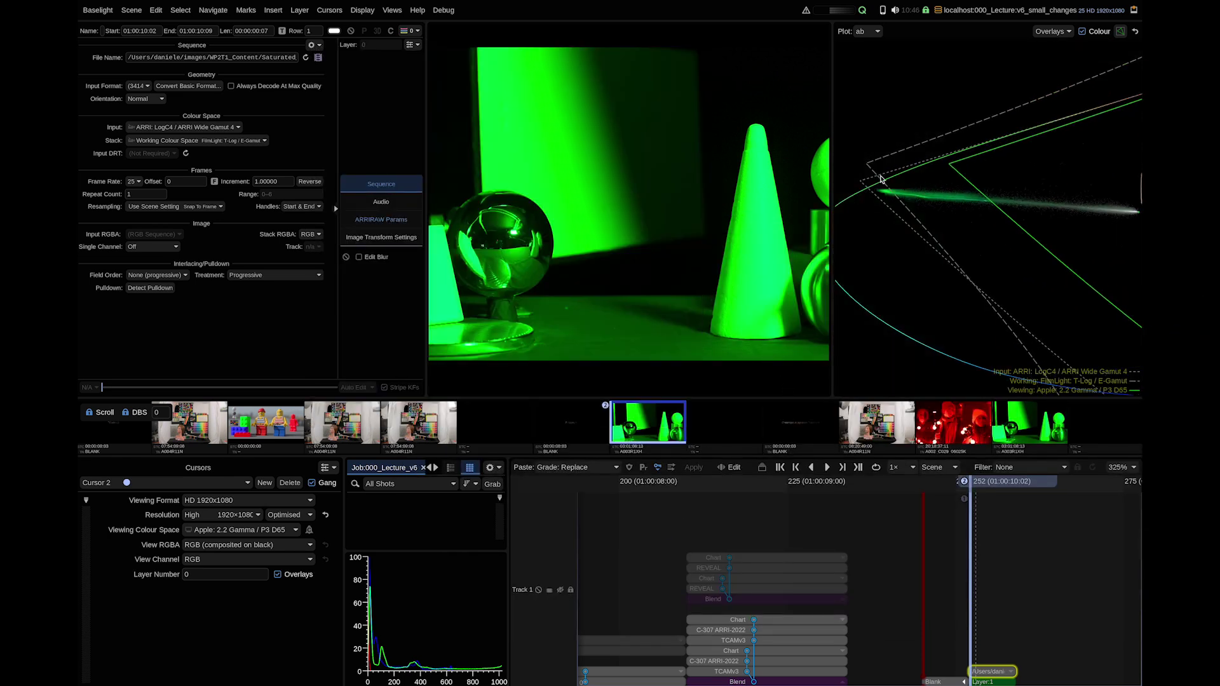
{"action": "scroll", "coordinate": [902, 205], "scroll_direction": "up", "scroll_amount": 1}
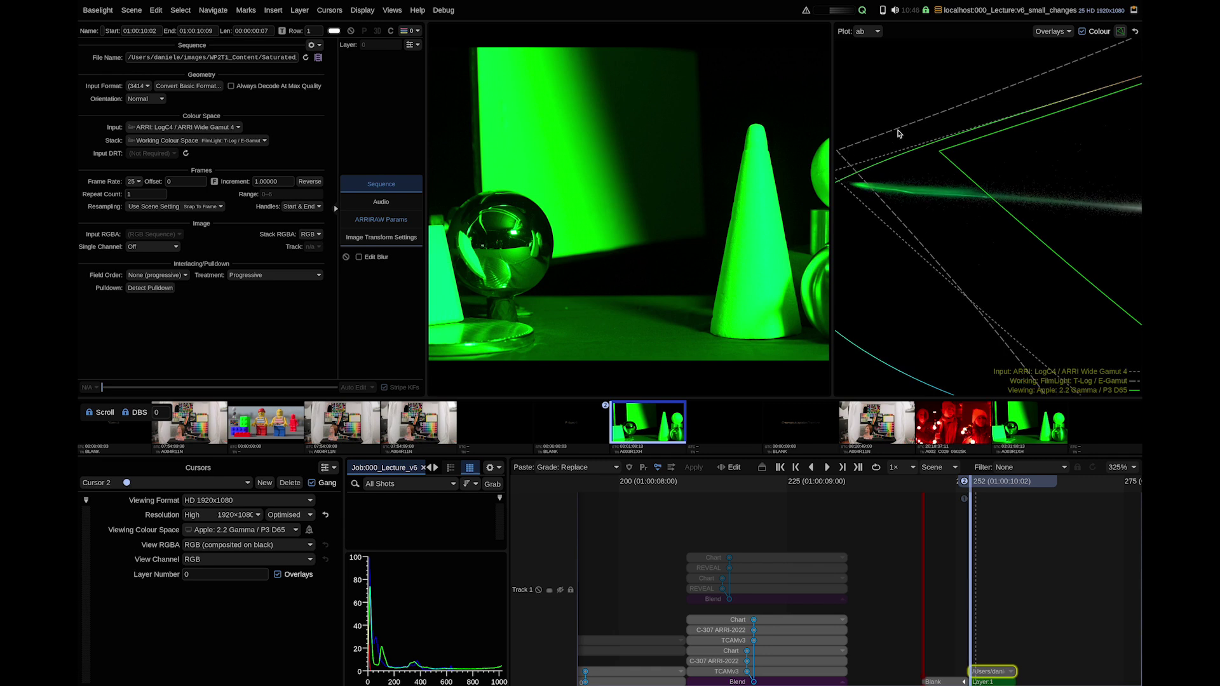
{"action": "left_click_drag", "start_coordinate": [859, 190], "coordinate": [896, 192]}
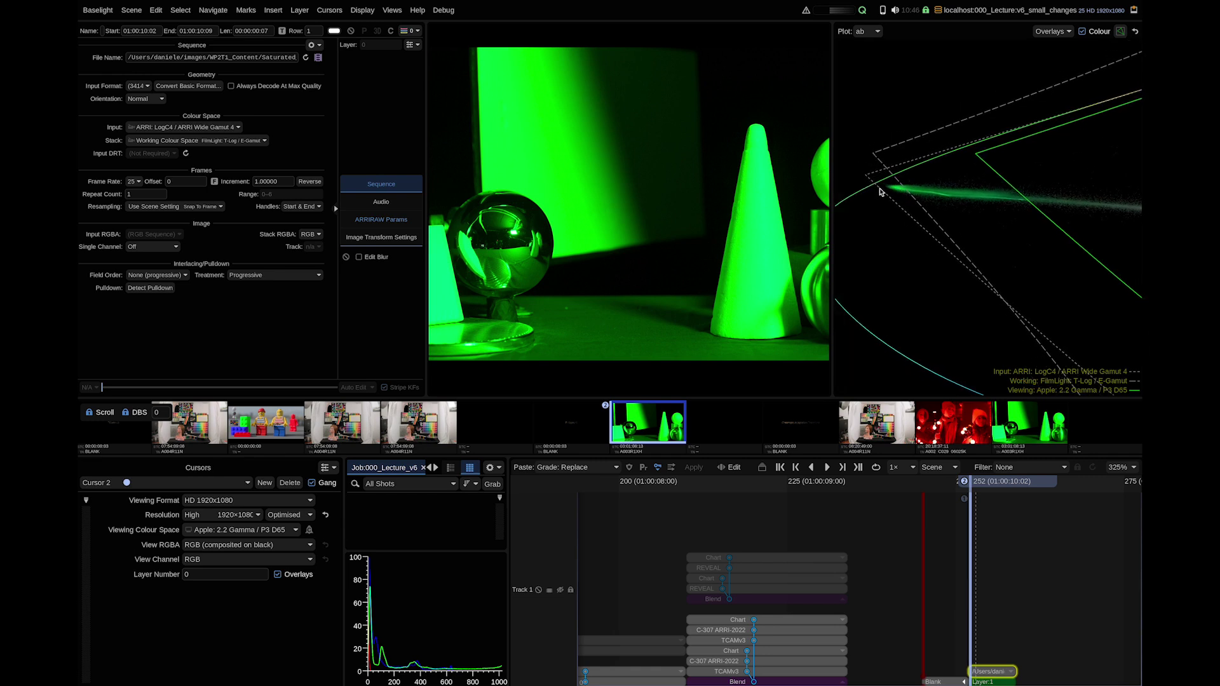
{"action": "scroll", "coordinate": [934, 201], "scroll_direction": "down", "scroll_amount": 3}
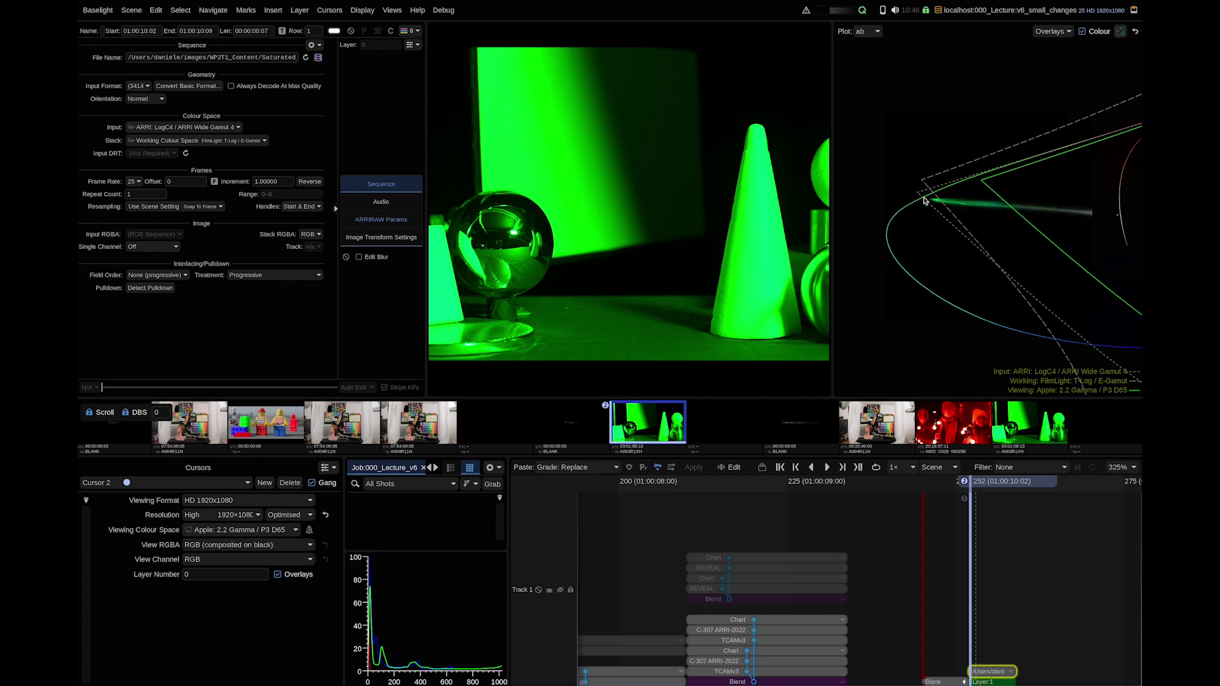
{"action": "left_click_drag", "start_coordinate": [931, 199], "coordinate": [886, 216]}
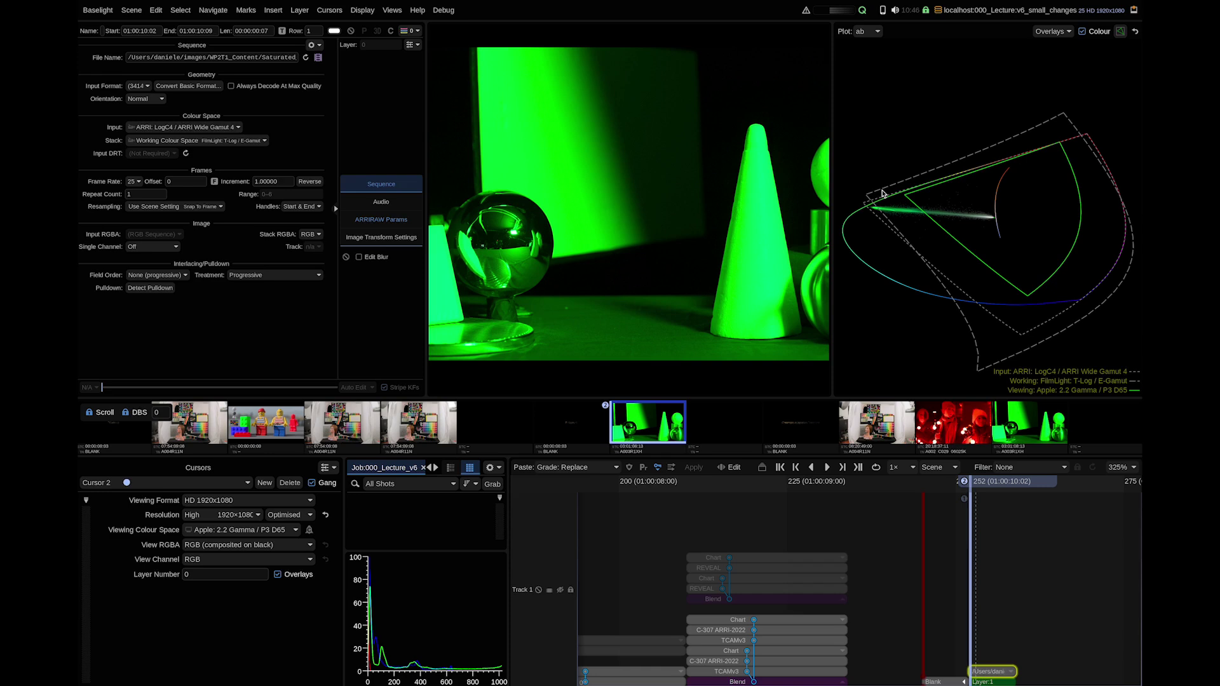
- Lower the saturation of the green shot's Film Grade in Layer 1 to 0.09 and inspect the image
{"action": "left_click", "coordinate": [985, 684]}
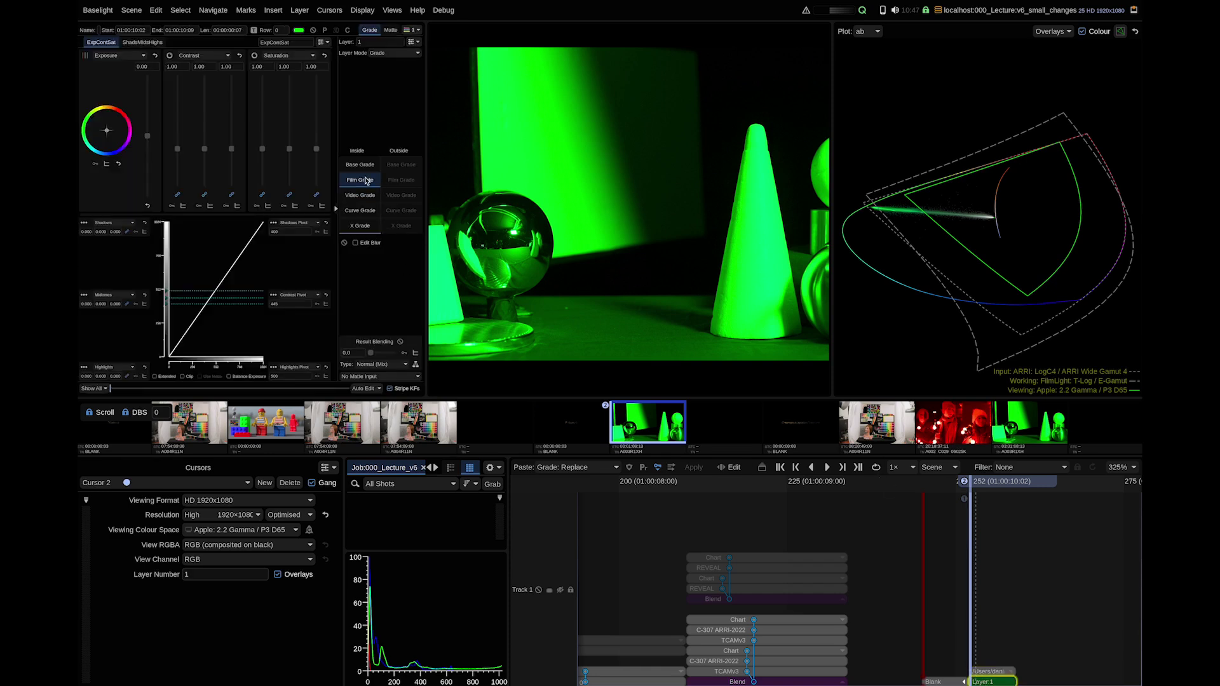
{"action": "left_click_drag", "start_coordinate": [289, 149], "coordinate": [289, 182]}
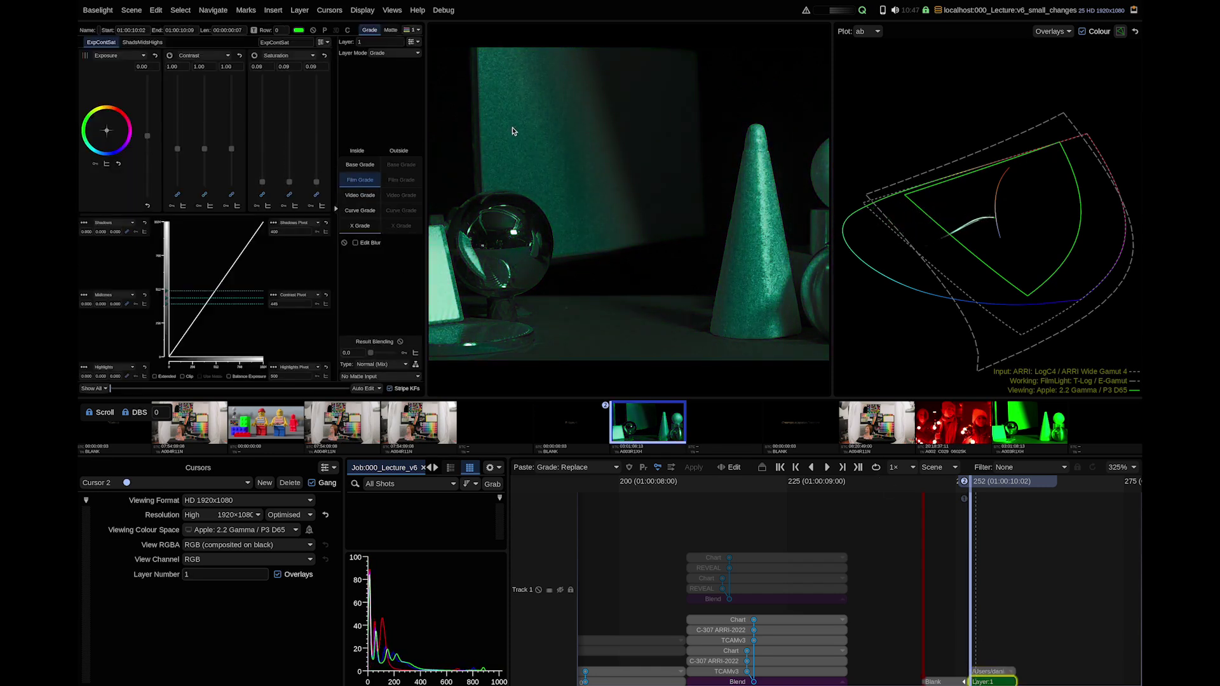
{"action": "scroll", "coordinate": [768, 232], "scroll_direction": "up", "scroll_amount": 5}
{"action": "scroll", "coordinate": [755, 208], "scroll_direction": "down", "scroll_amount": 6}
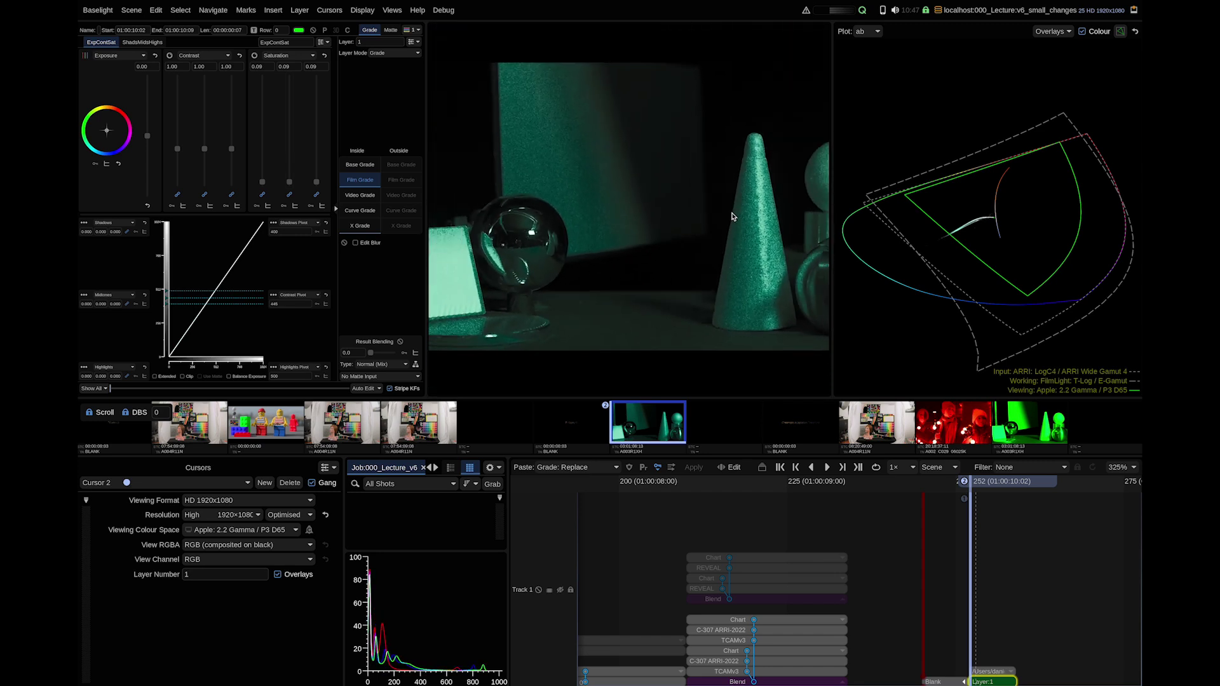
- Set the scene's working colour space to FilmLight: T-Log / E-Gamut 2 and close the scene settings
{"action": "key", "text": "ctrl+comma"}
{"action": "left_click", "coordinate": [520, 204]}
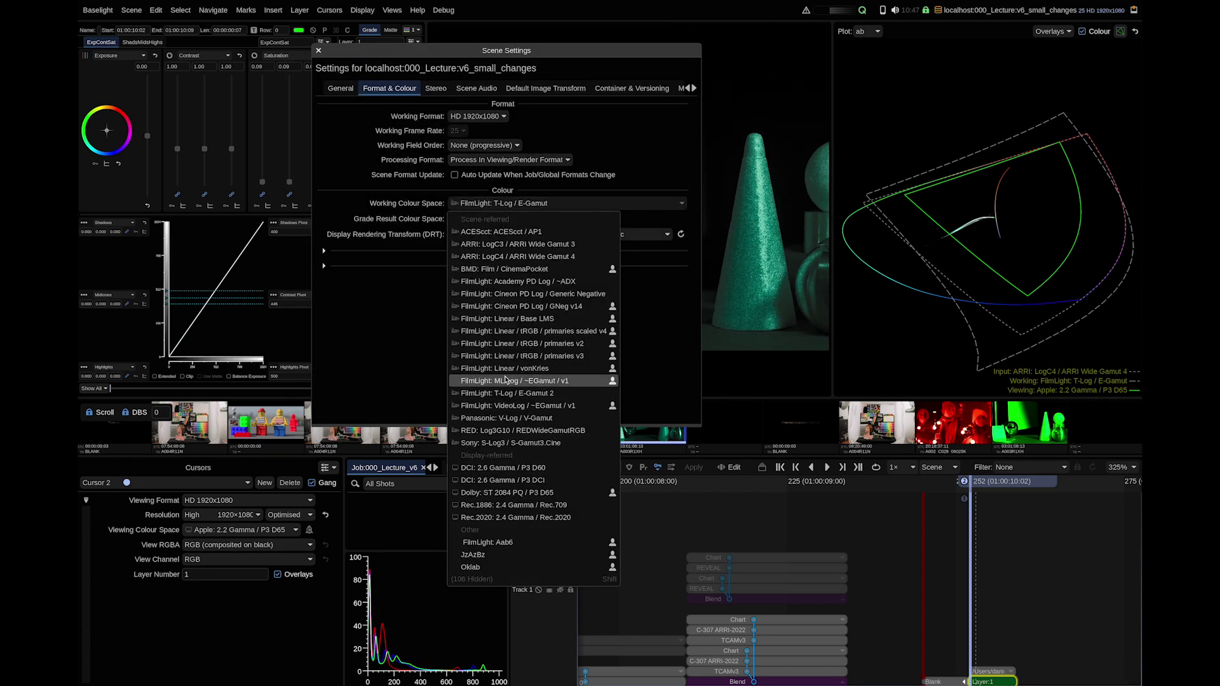
{"action": "left_click", "coordinate": [558, 393]}
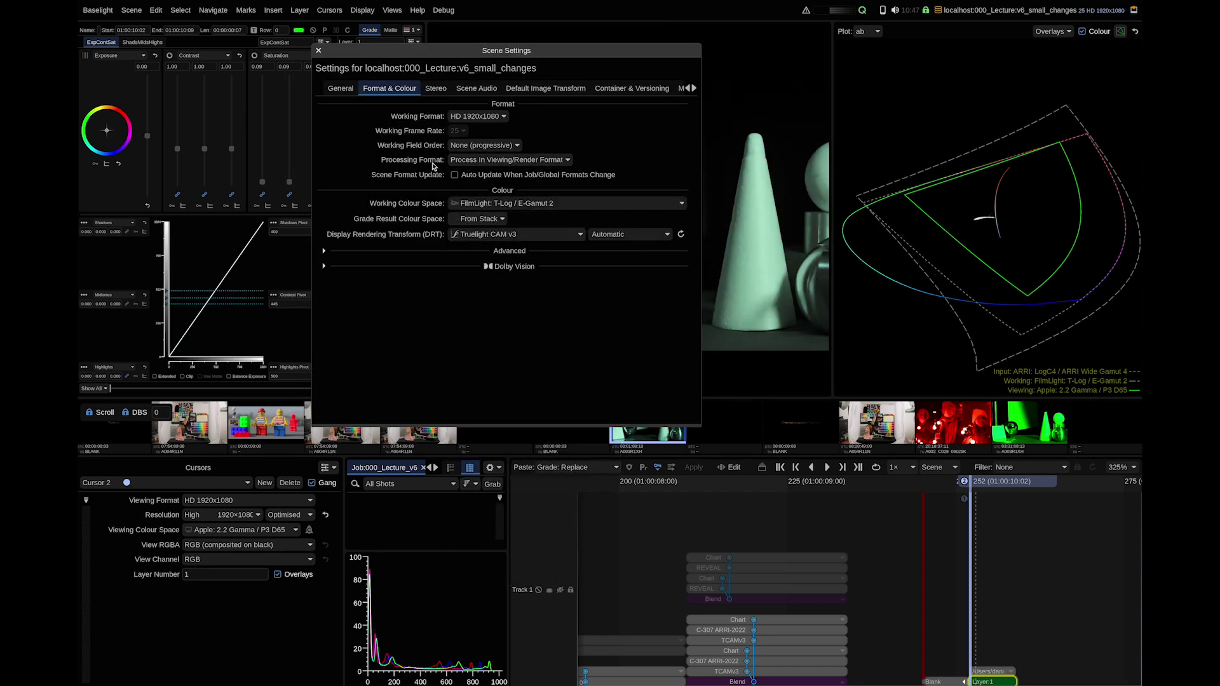
{"action": "left_click", "coordinate": [318, 51]}
- Raise the green shot's Film Grade saturation to about 0.73 and beyond, and reset it to 1.00
{"action": "left_click_drag", "start_coordinate": [316, 182], "coordinate": [312, 160]}
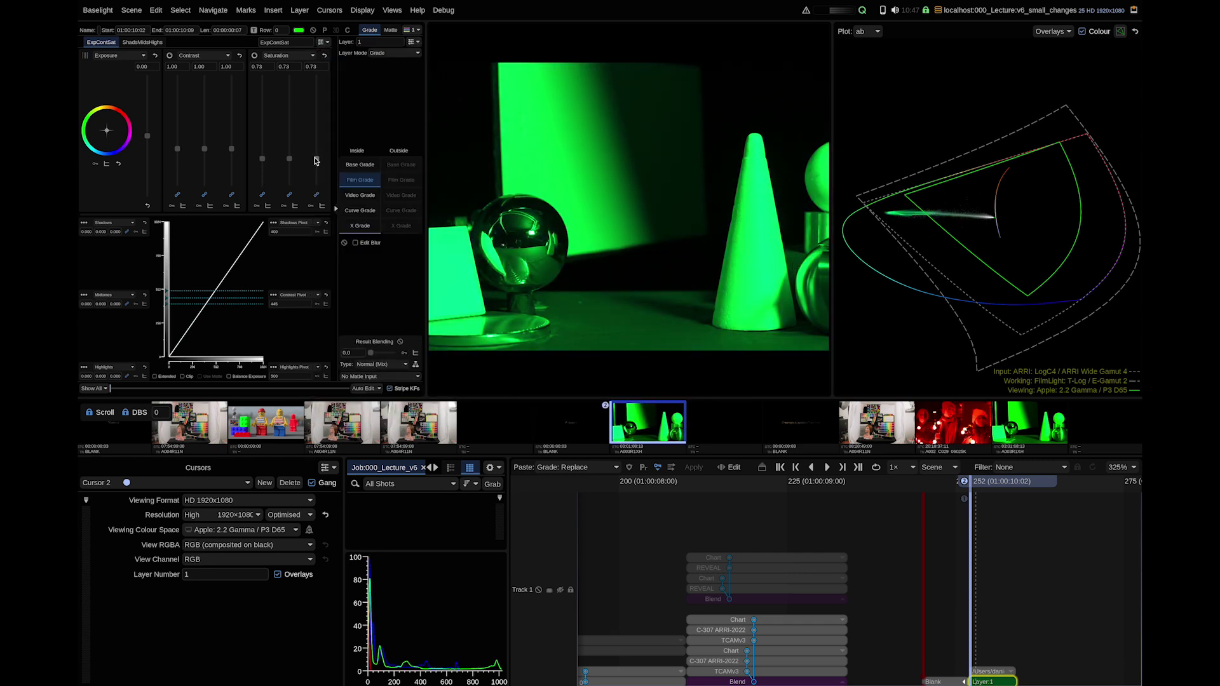
{"action": "mouse_move", "coordinate": [316, 158]}
{"action": "left_mouse_down"}
{"action": "mouse_move", "coordinate": [315, 142]}
{"action": "mouse_move", "coordinate": [314, 184]}
{"action": "mouse_move", "coordinate": [313, 155]}
{"action": "left_mouse_up"}
{"action": "left_click", "coordinate": [325, 57]}
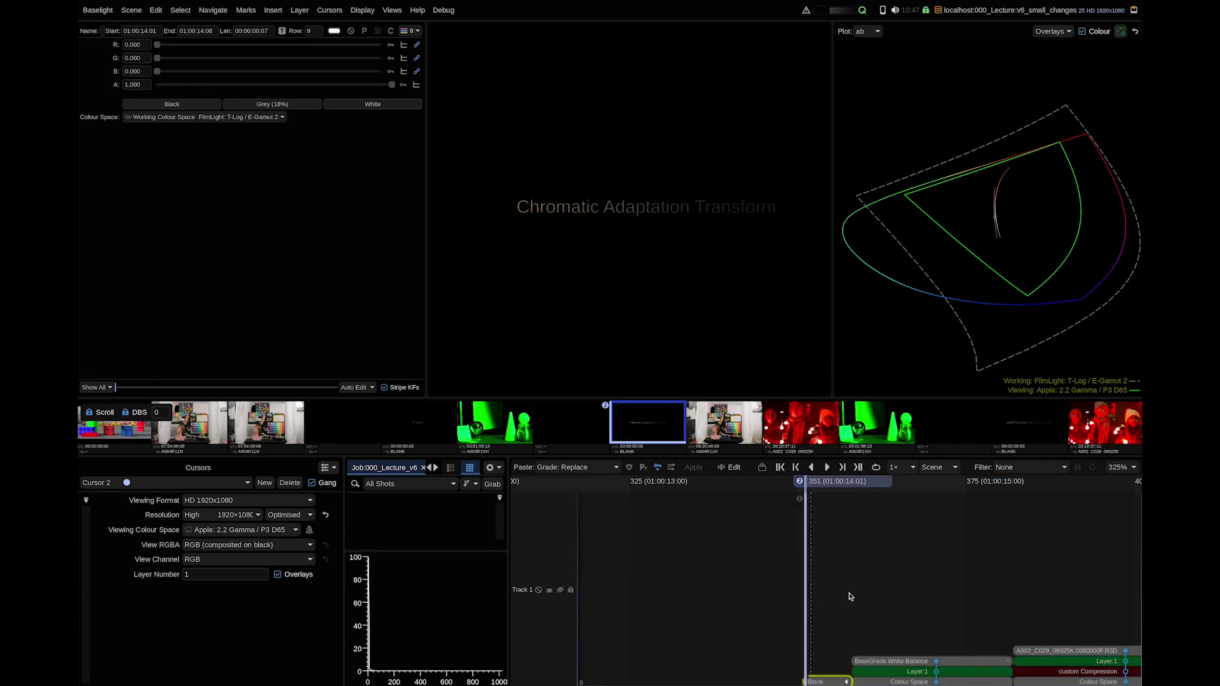
- Go to the BaseGrade White Balance chart shot, insert the Colour Space Journey view above the ab scope, and adjust its height
{"action": "key", "text": "Down"}
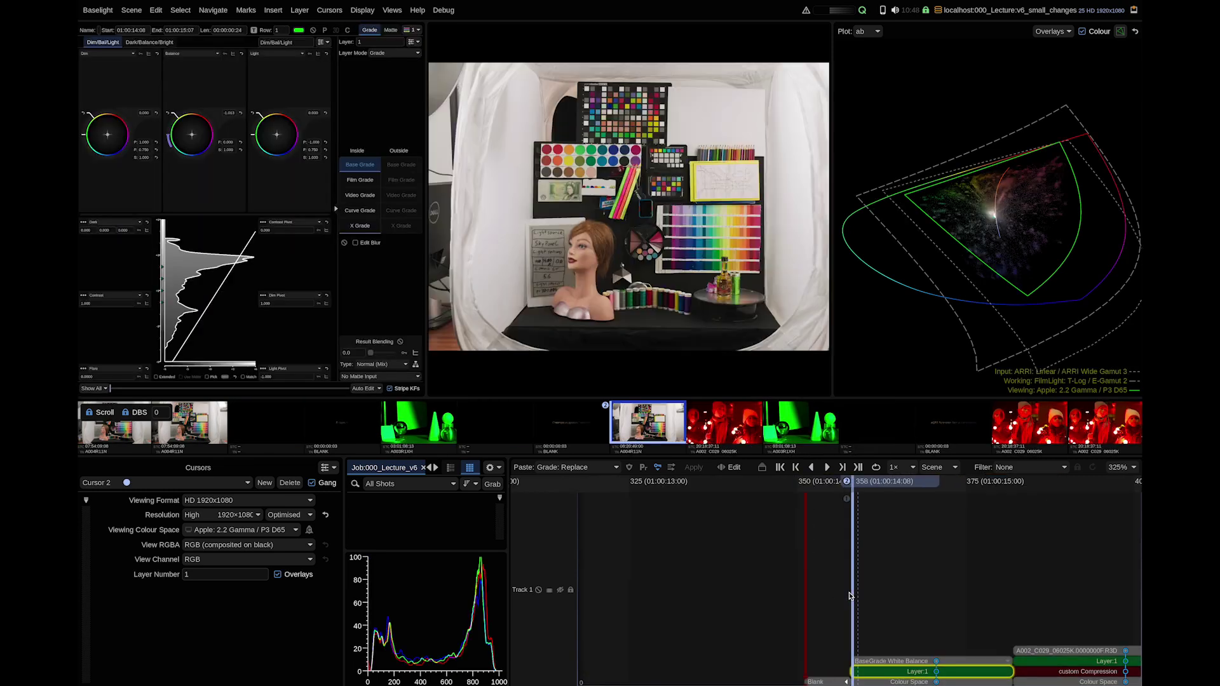
{"action": "right_click", "coordinate": [963, 46]}
{"action": "mouse_move", "coordinate": [964, 52]}
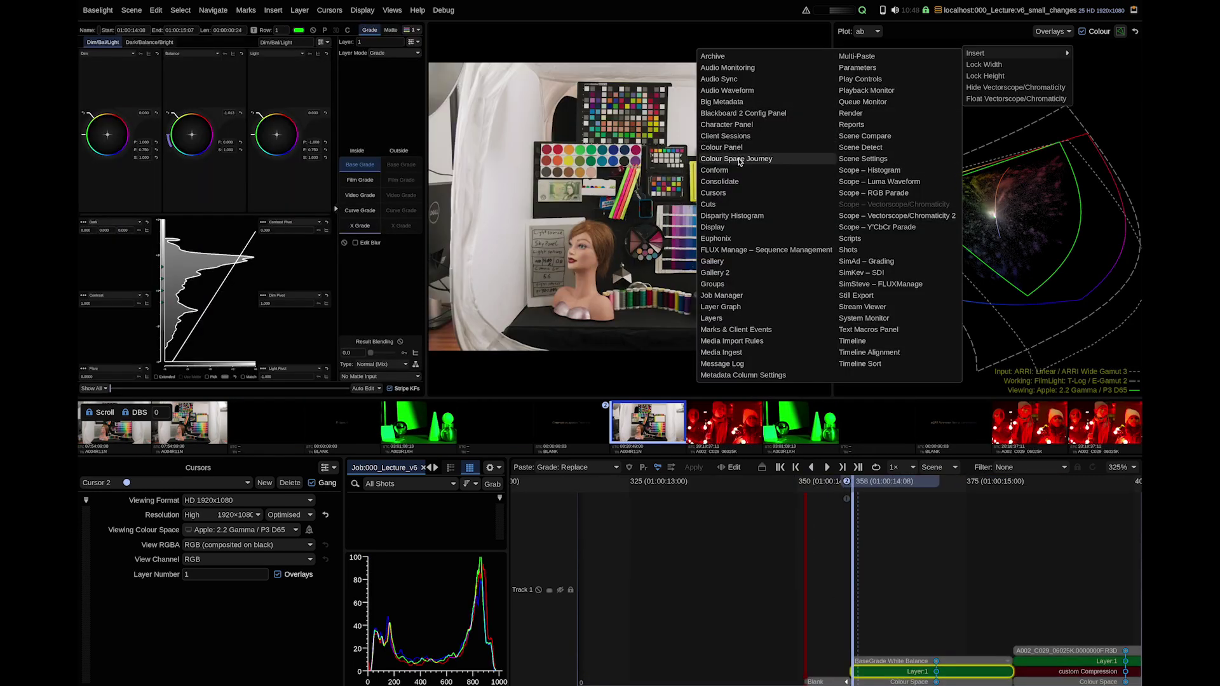
{"action": "left_click", "coordinate": [769, 155]}
{"action": "left_click_drag", "start_coordinate": [976, 209], "coordinate": [968, 155]}
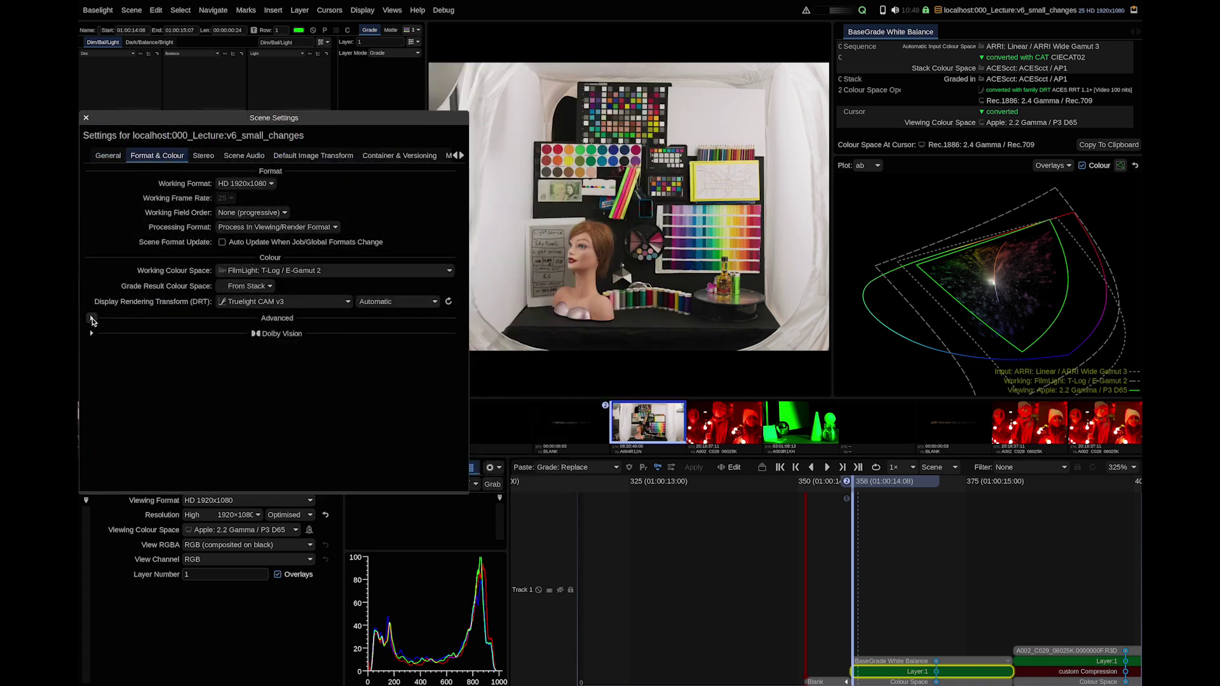
- Expand the scene's advanced colour settings and alternate the Chromatic Adaptation Transform between Bradford and CIECAT02, ending on CIECAT02
{"action": "left_click", "coordinate": [91, 318]}
{"action": "left_click", "coordinate": [262, 430]}
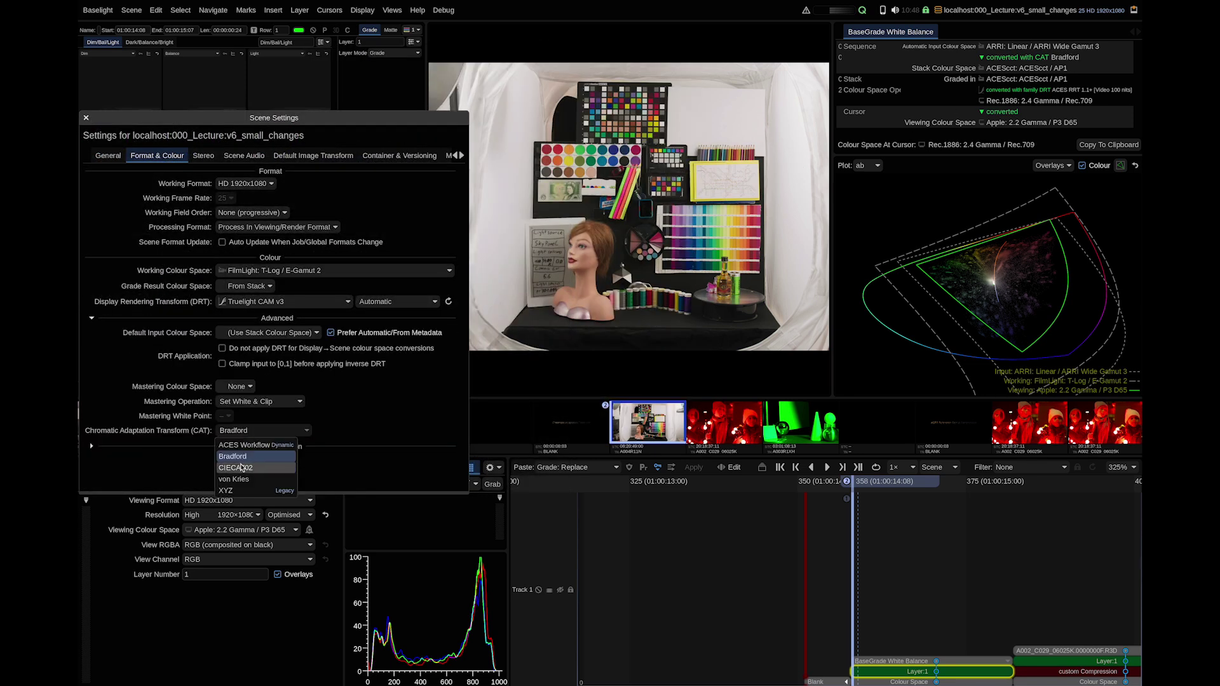
{"action": "left_click", "coordinate": [245, 468]}
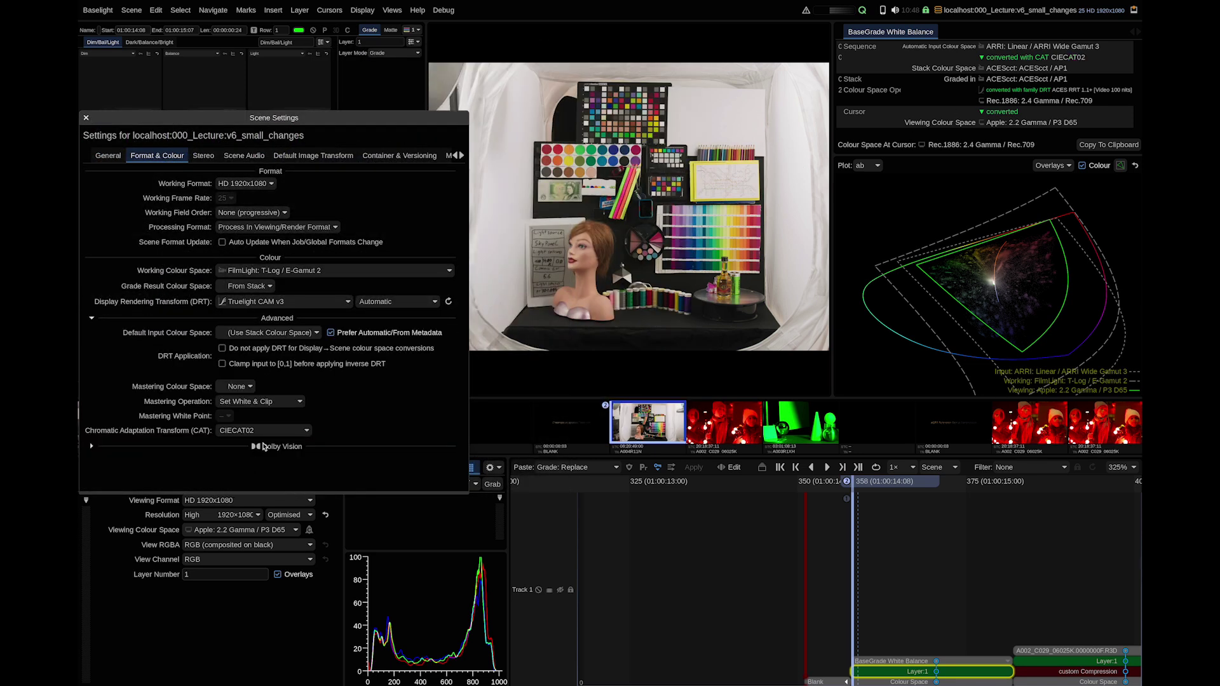
{"action": "left_click", "coordinate": [267, 436]}
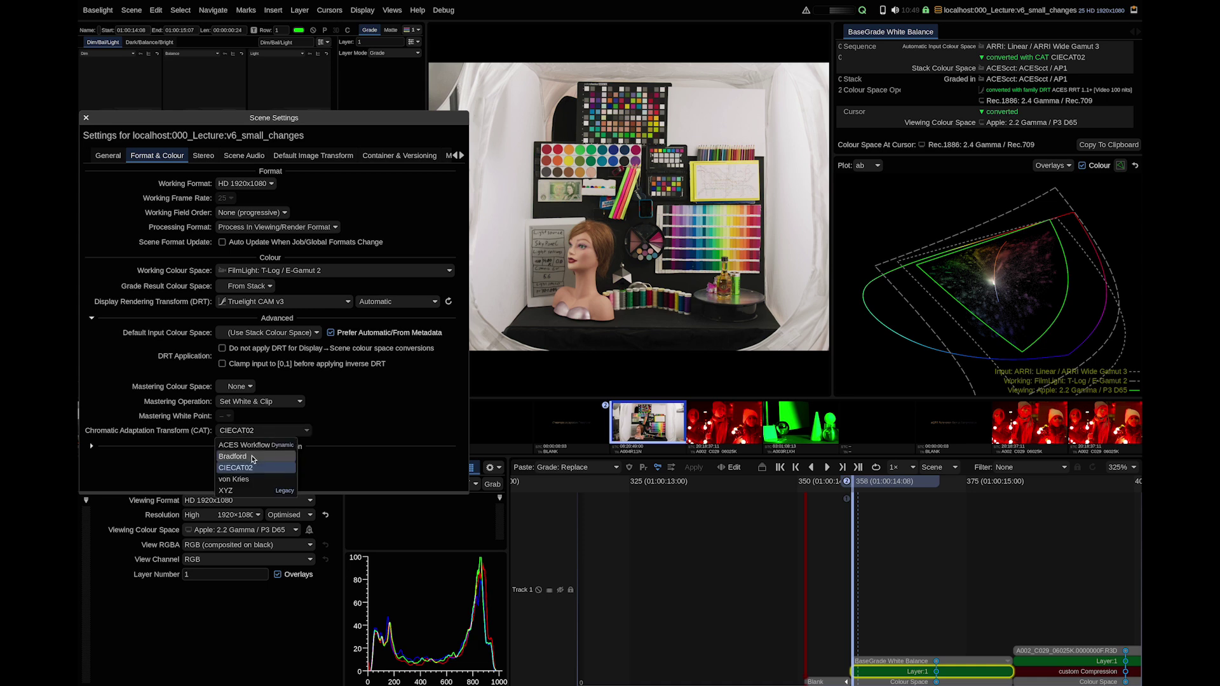
{"action": "left_click", "coordinate": [257, 457]}
{"action": "left_click", "coordinate": [263, 438]}
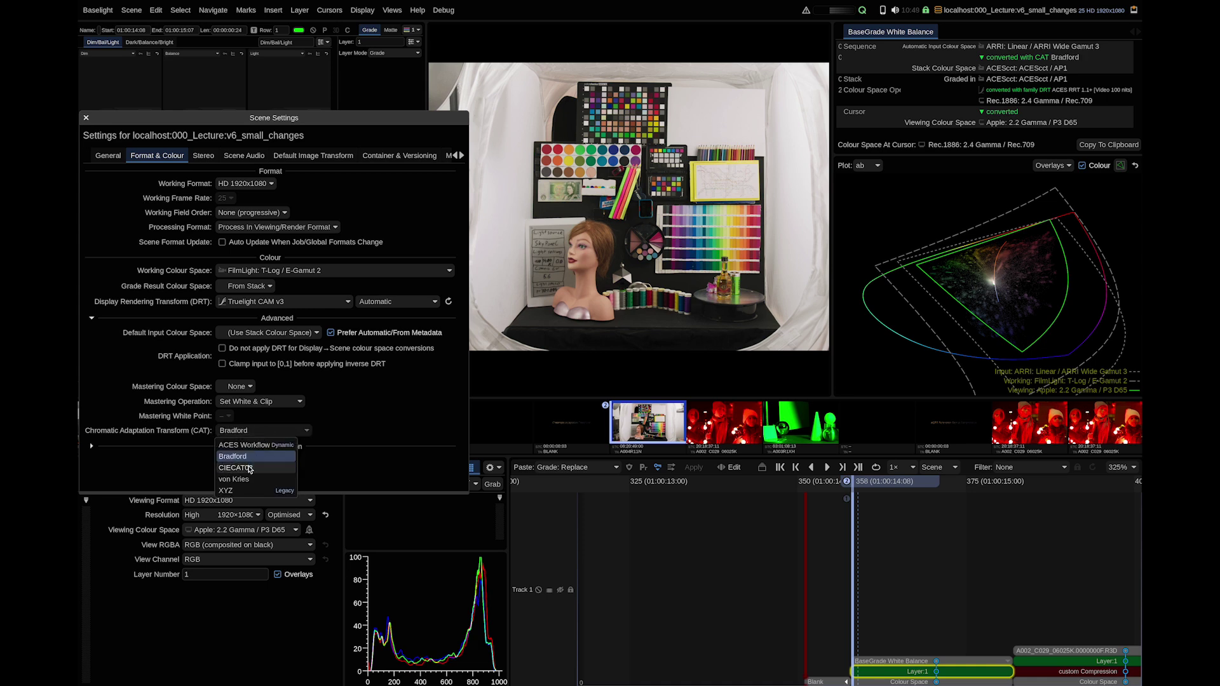
{"action": "left_click", "coordinate": [251, 469]}
- Alternate the scene's Chromatic Adaptation Transform between Bradford and CIECAT02 while examining the chart's white point in the ab scope, ending on ACES Workflow
{"action": "left_click", "coordinate": [264, 432]}
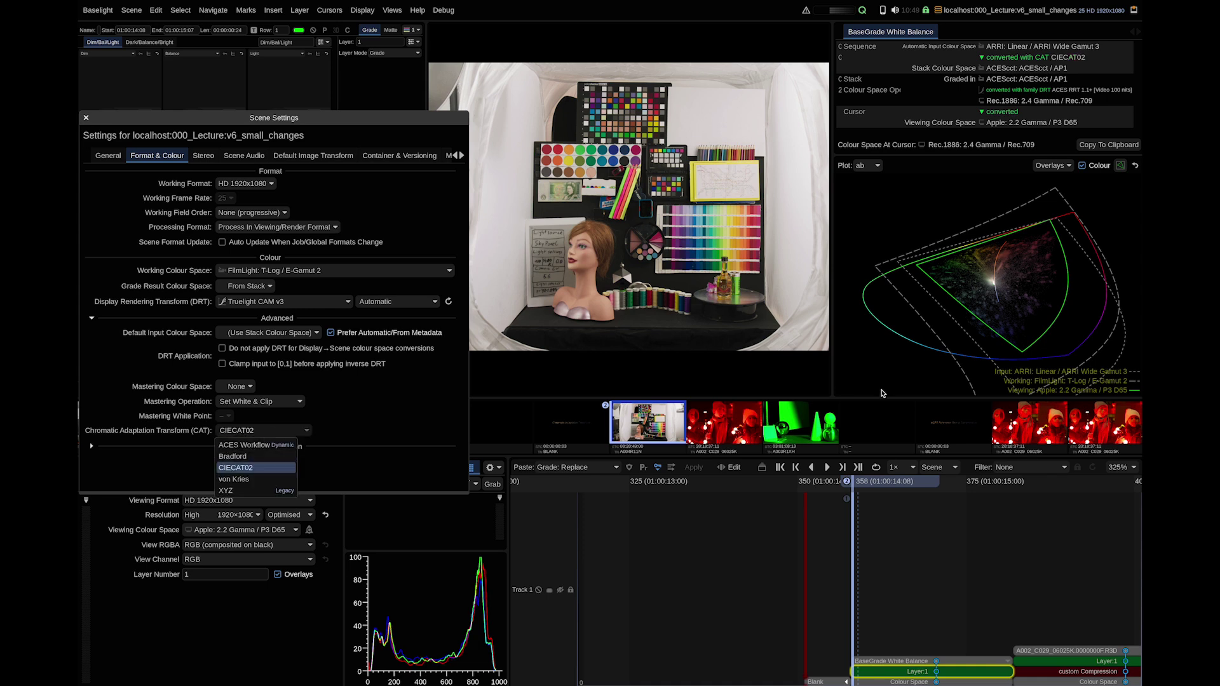
{"action": "left_click", "coordinate": [992, 302]}
{"action": "scroll", "coordinate": [947, 299], "scroll_direction": "up", "scroll_amount": 5}
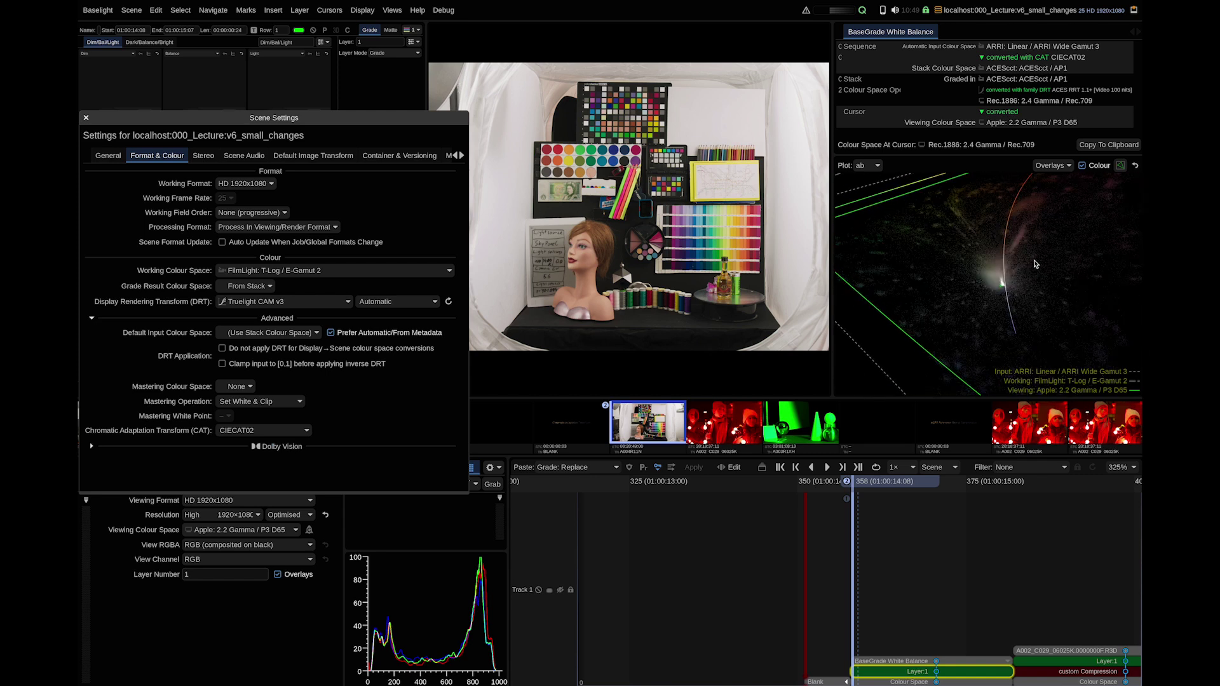
{"action": "left_click", "coordinate": [263, 430]}
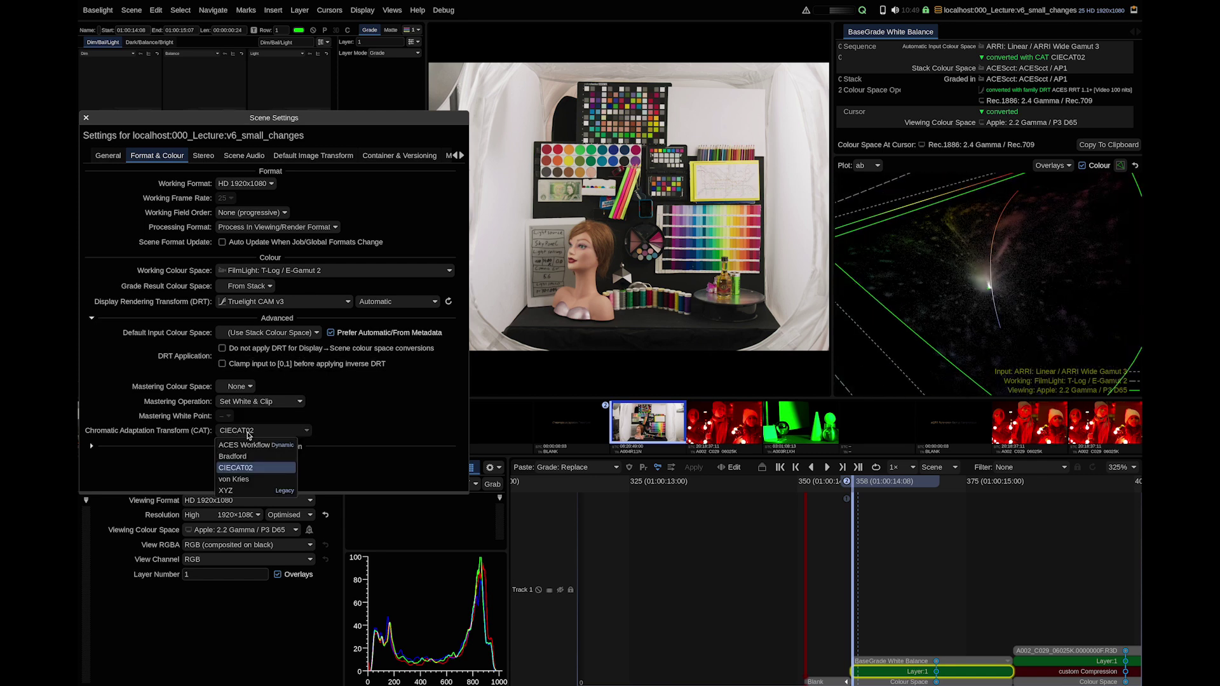
{"action": "left_click", "coordinate": [240, 457]}
{"action": "left_click", "coordinate": [246, 432]}
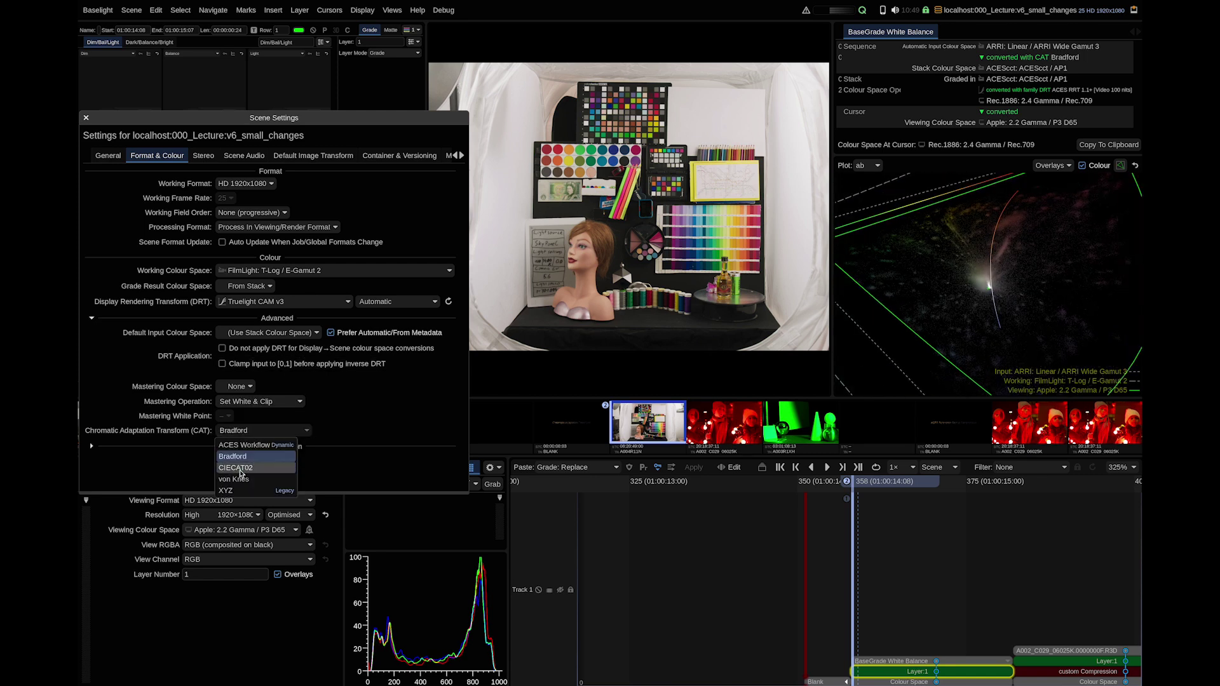
{"action": "left_click", "coordinate": [248, 464]}
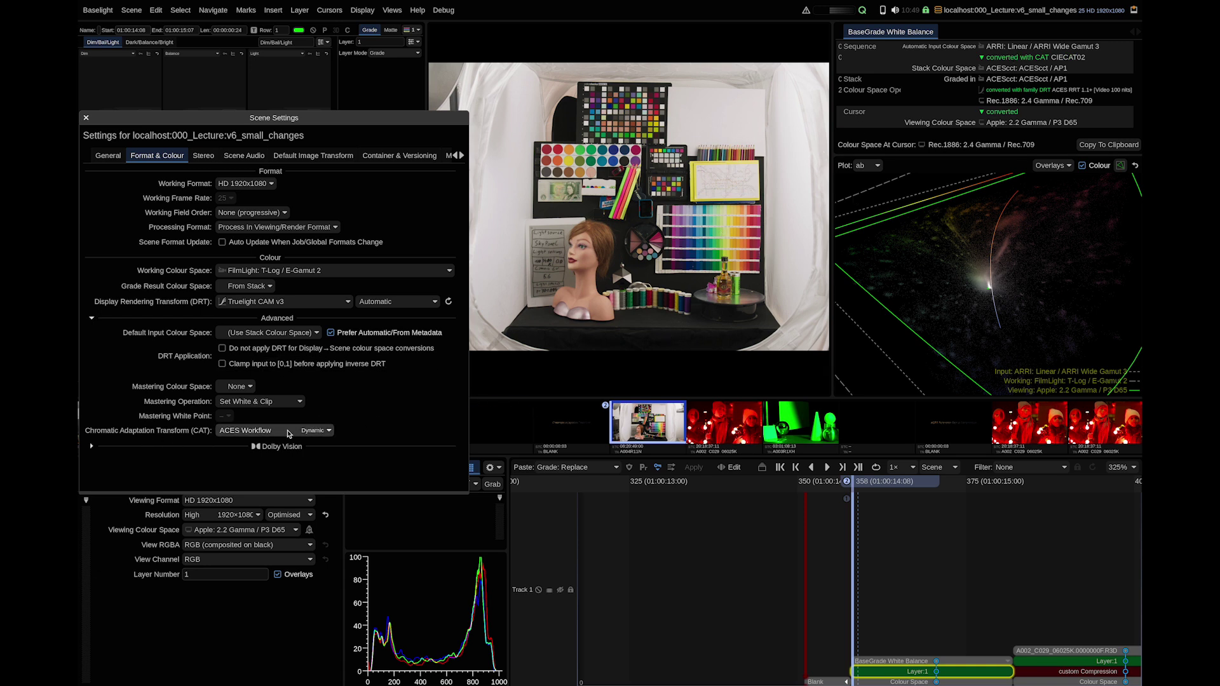
- Compare the conversion CAT in the Colour Space Journey between the BaseGrade White Balance chart and the red-lit shot, ending on the green shot
{"action": "key", "text": "Page_Down"}
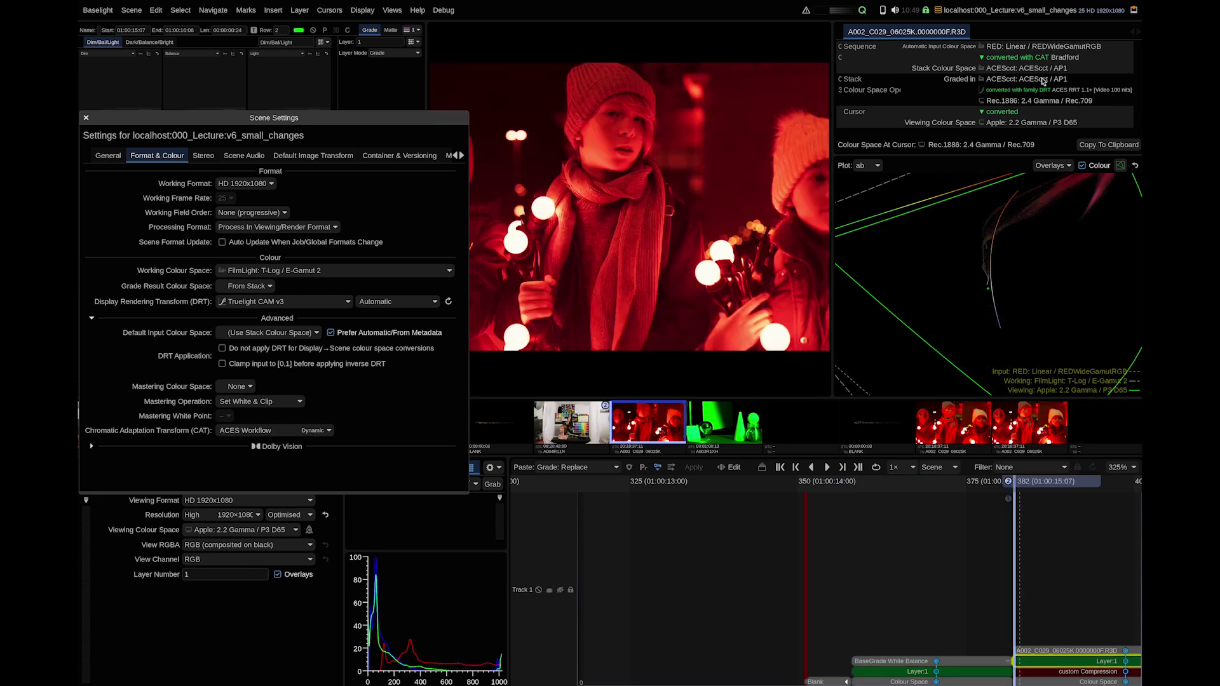
{"action": "key", "text": "Up"}
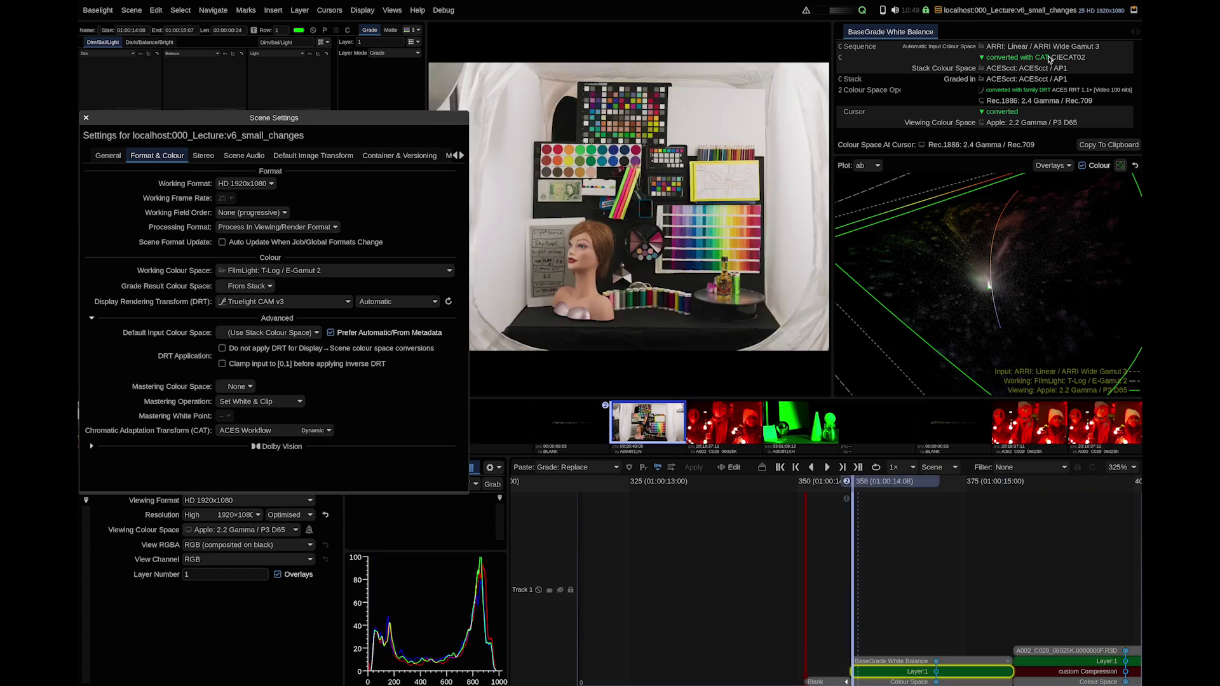
{"action": "key", "text": "Down"}
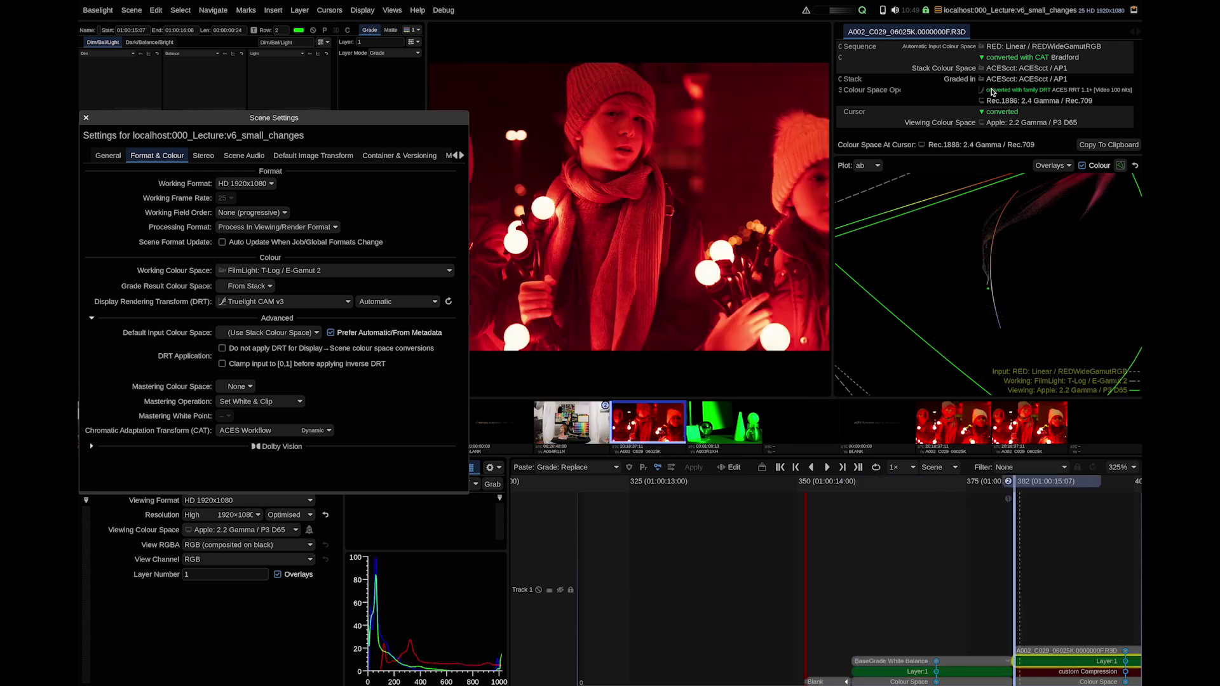
{"action": "key", "text": "Up"}
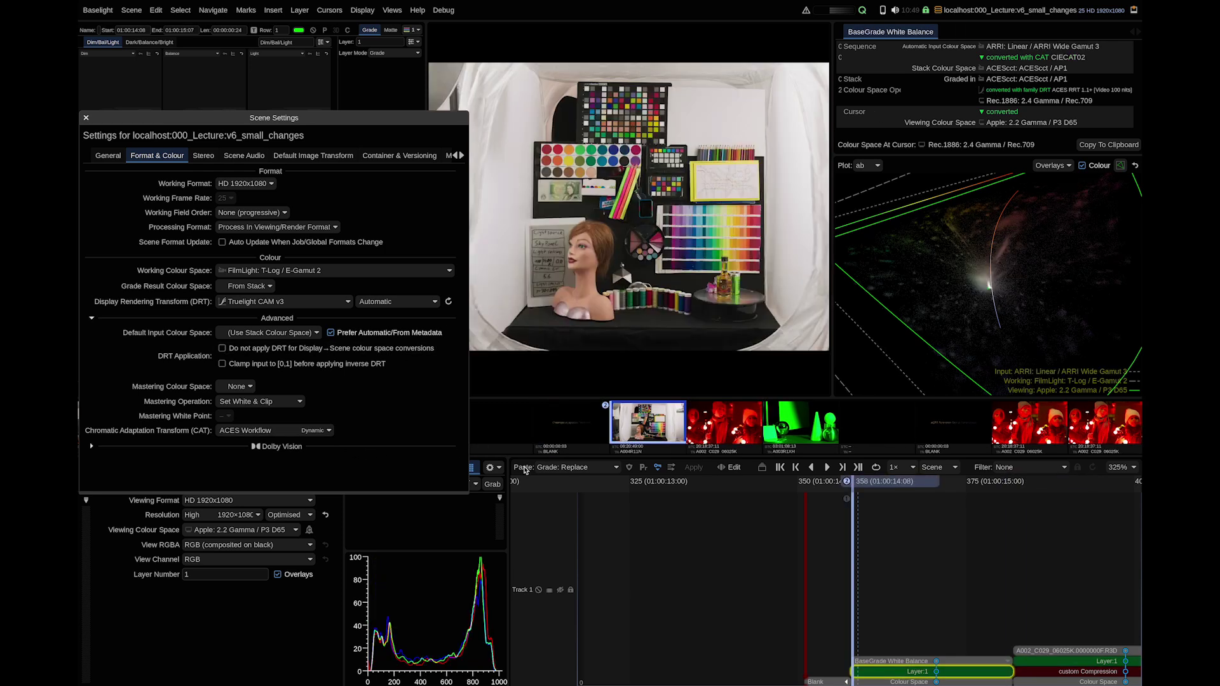
{"action": "key", "text": "Down"}
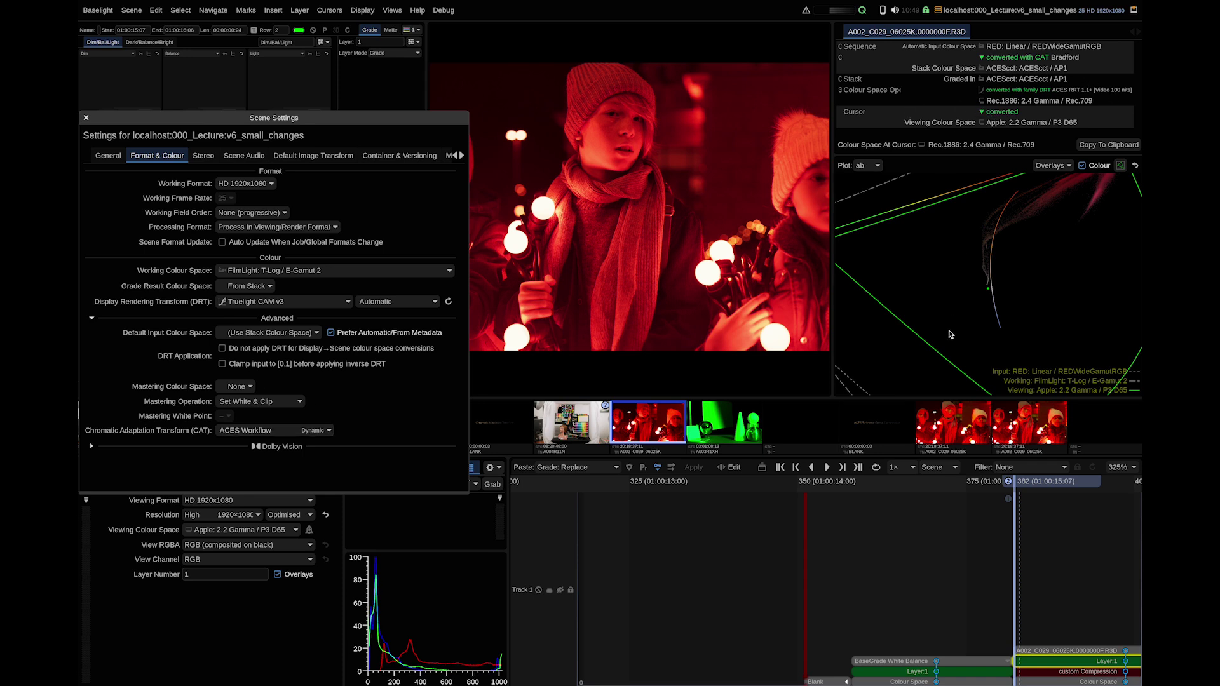
{"action": "key", "text": "Down"}
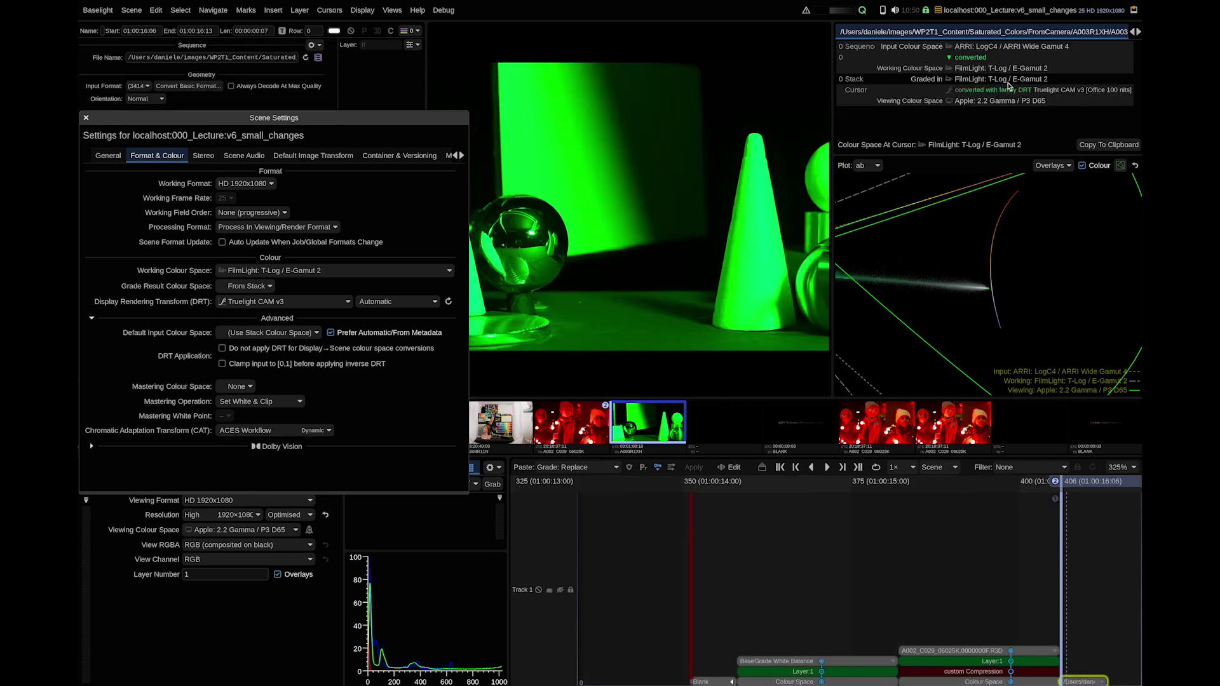
- Set the scene's Chromatic Adaptation Transform to CIECAT02
{"action": "left_click", "coordinate": [258, 433]}
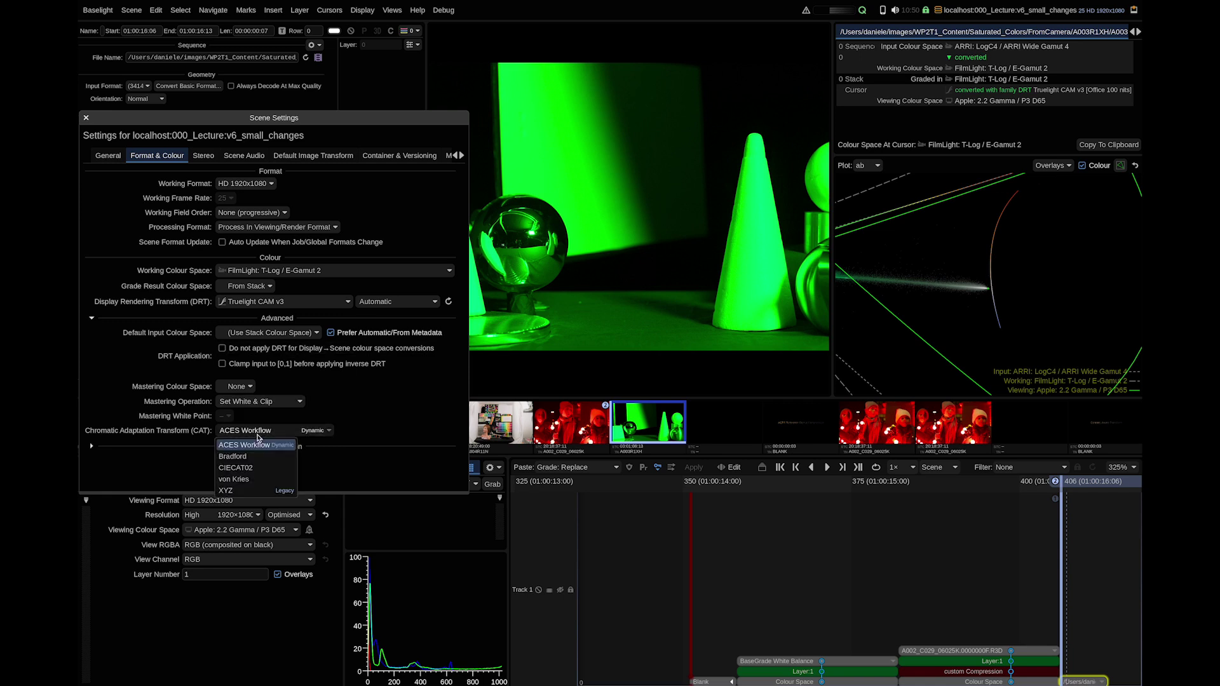
{"action": "left_click", "coordinate": [250, 479]}
{"action": "left_click", "coordinate": [244, 433]}
{"action": "left_click", "coordinate": [238, 467]}
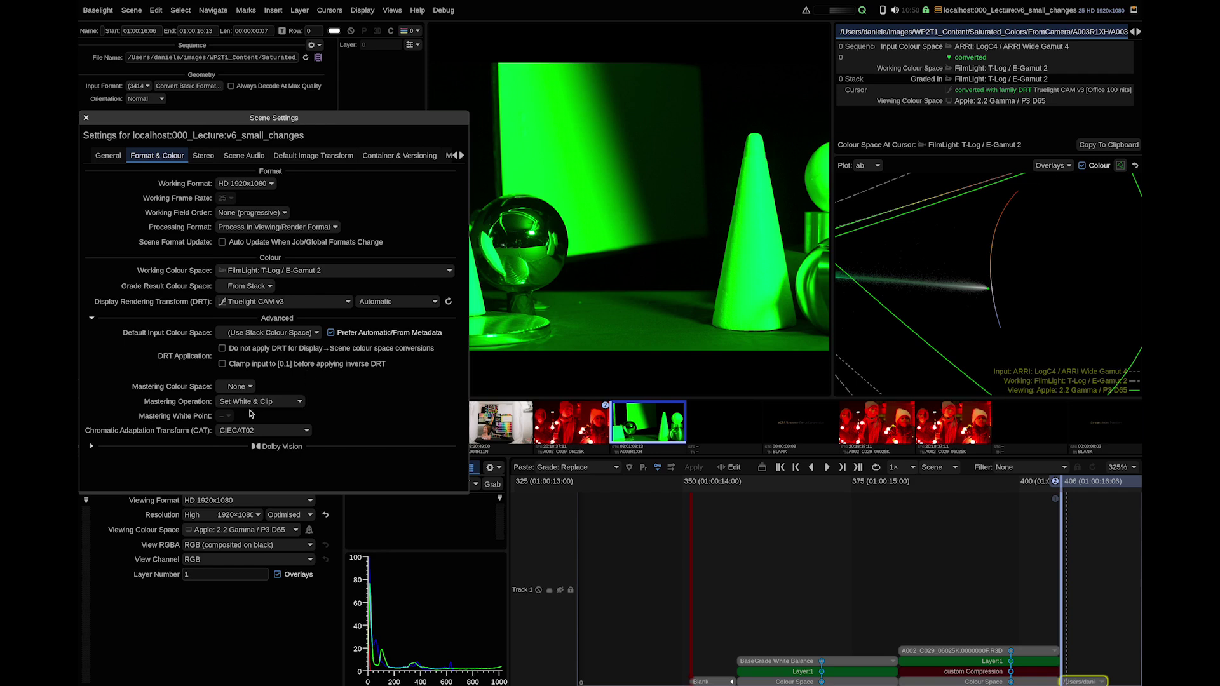
{"action": "left_click", "coordinate": [261, 431]}
{"action": "left_click", "coordinate": [316, 418]}
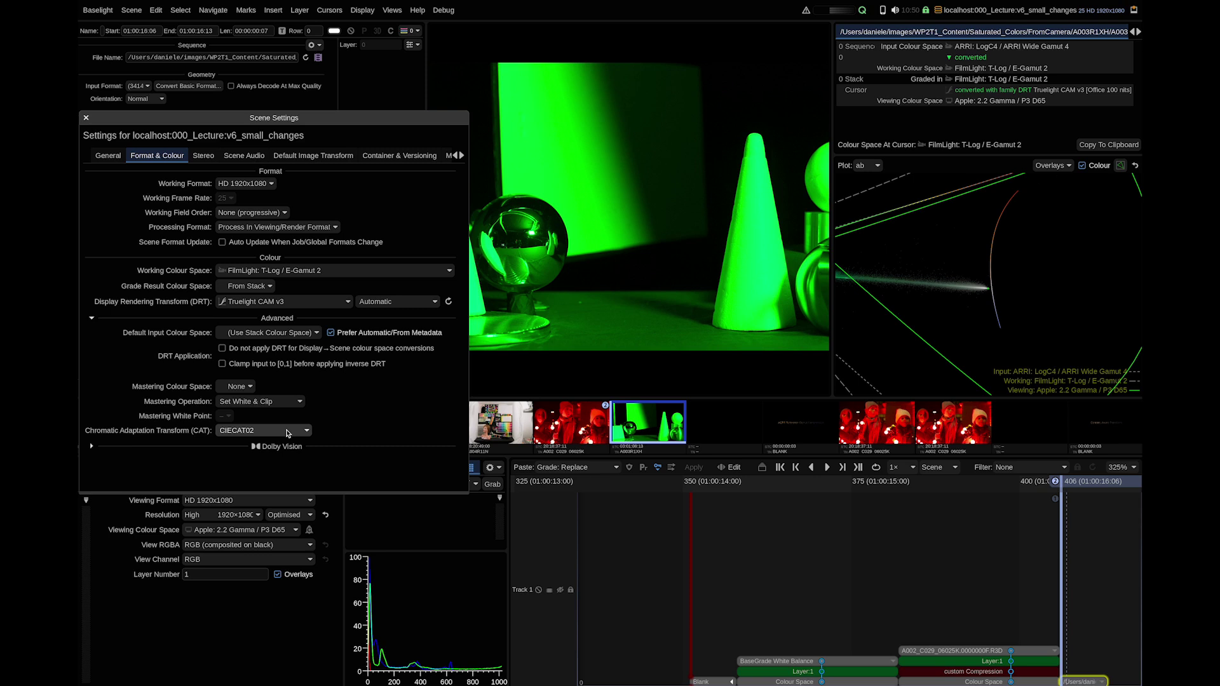
{"action": "left_click", "coordinate": [290, 432]}
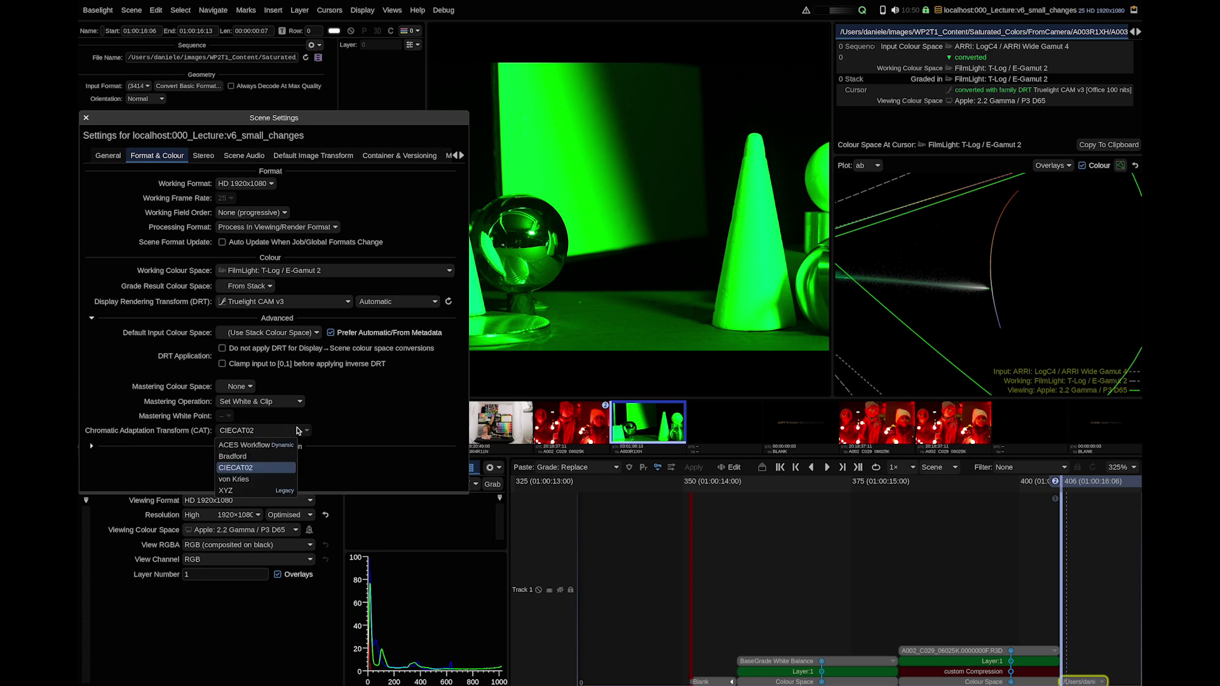
{"action": "left_click", "coordinate": [301, 431]}
{"action": "left_click", "coordinate": [301, 431]}
{"action": "left_click", "coordinate": [302, 431]}
{"action": "left_click", "coordinate": [302, 432]}
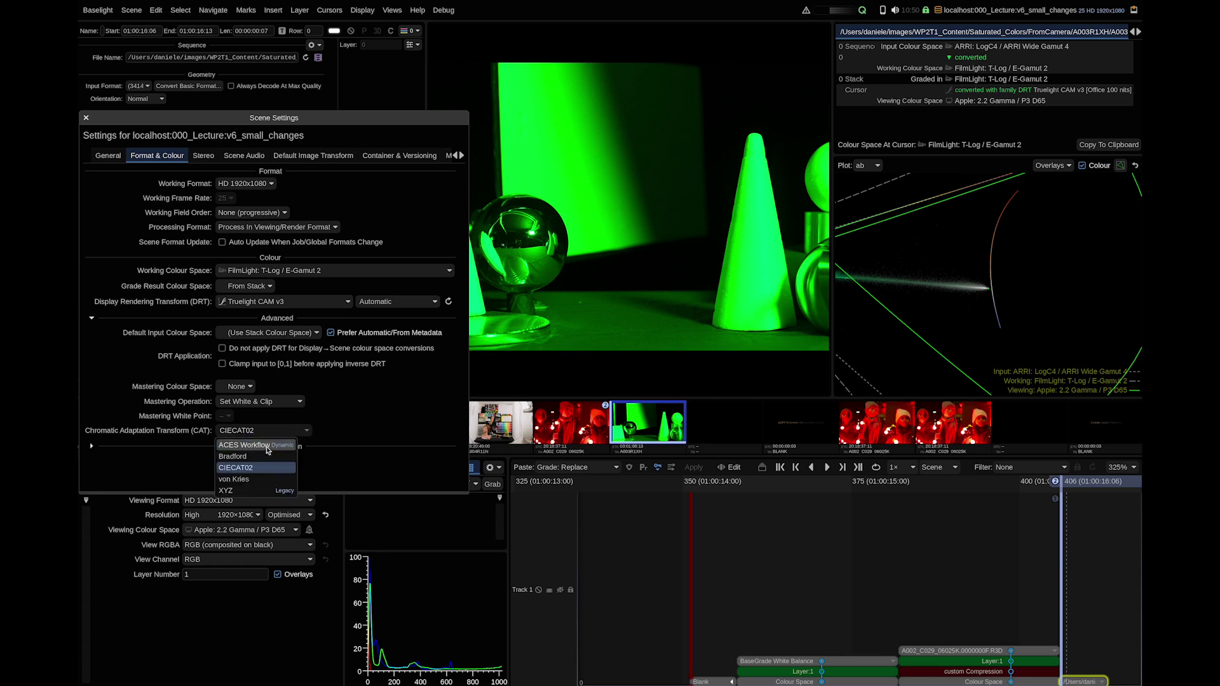
{"action": "left_click", "coordinate": [333, 433]}
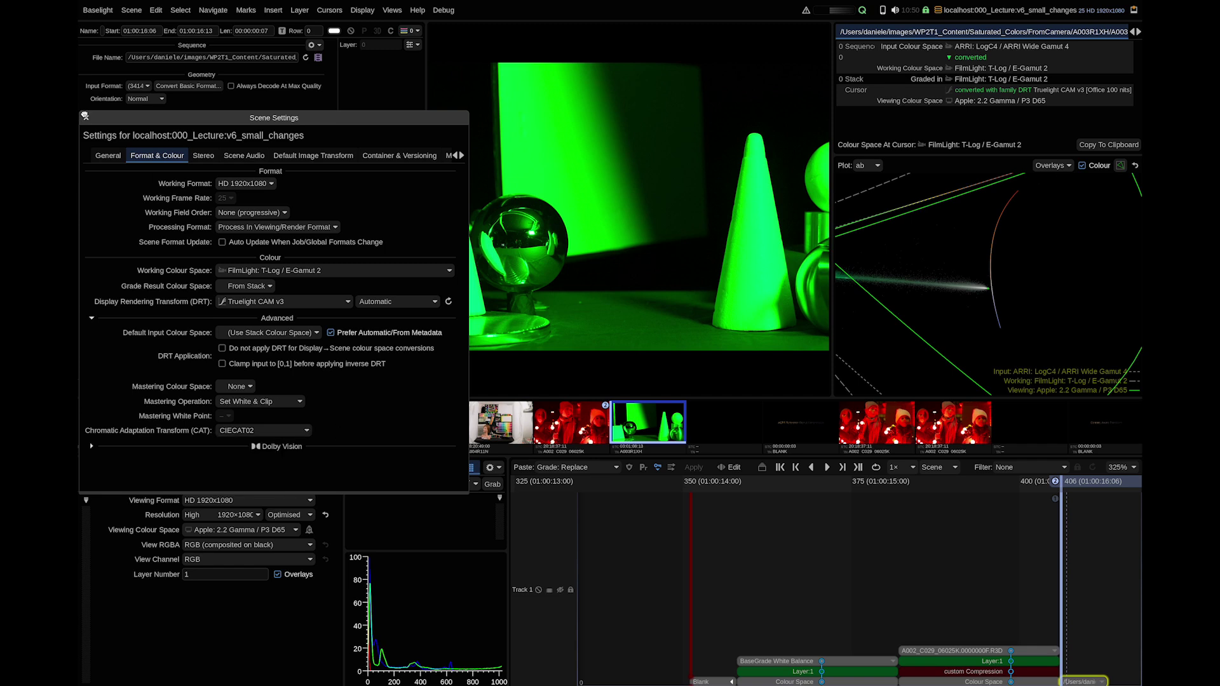
- Close the scene settings and go to the second red-lit shot of the ACES Reference Gamut Compression section
{"action": "left_click", "coordinate": [86, 119]}
{"action": "left_click", "coordinate": [797, 601]}
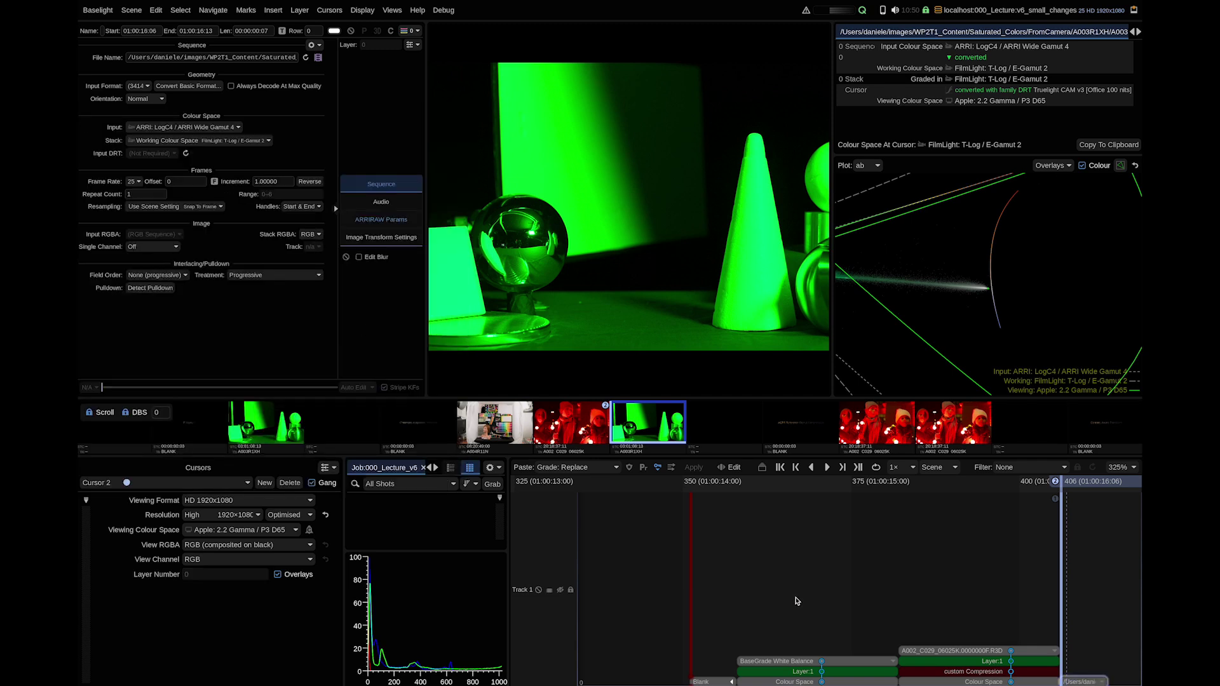
{"action": "key", "text": "Page_Down"}
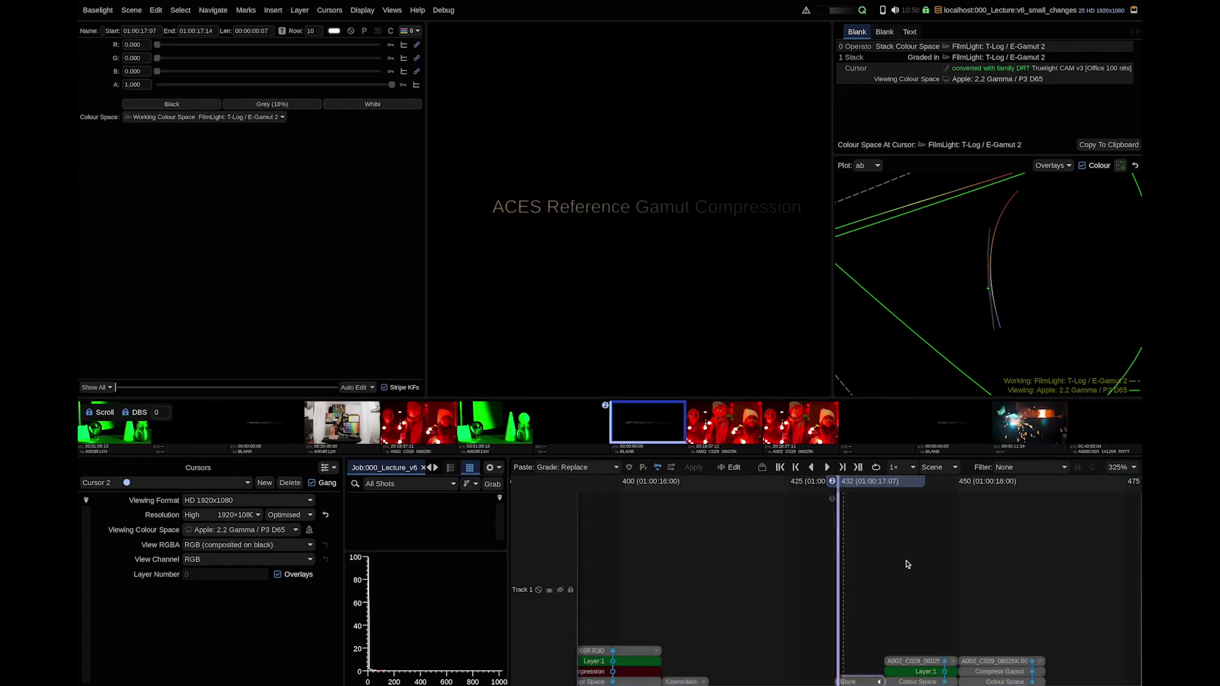
{"action": "key", "text": "Down"}
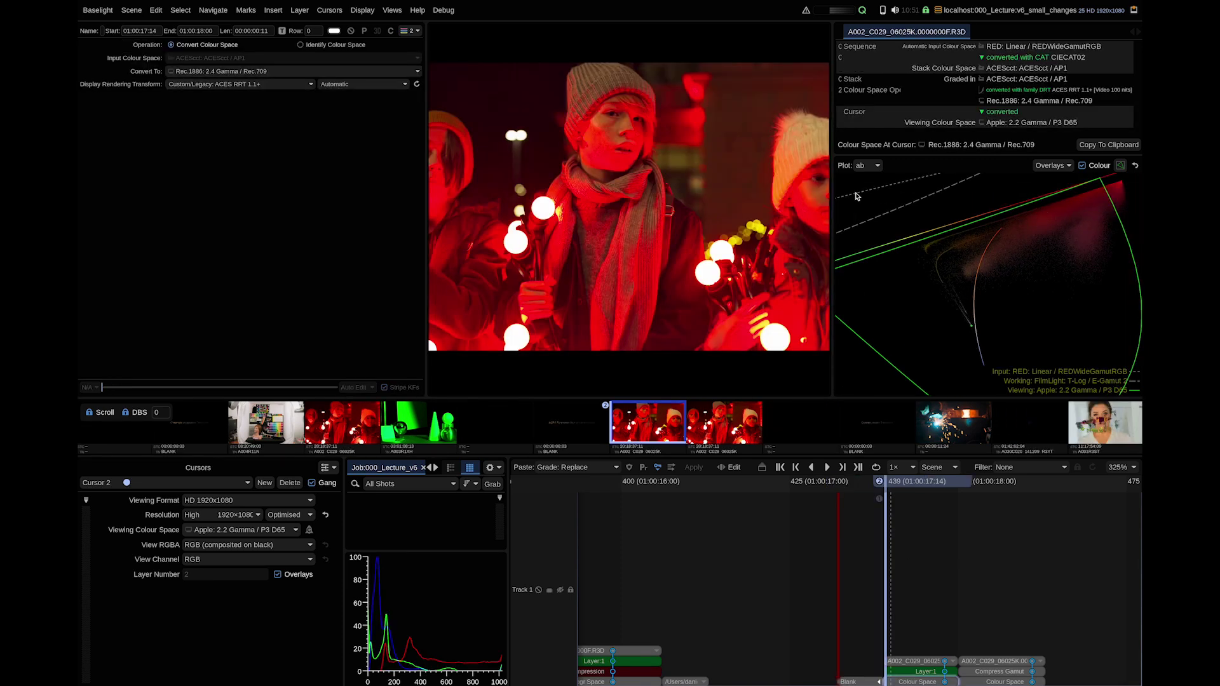
{"action": "key", "text": "Down"}
- Raise the Chroma Threshold of the red-lit shot's Compress Gamut layer to about 0.11 with the FilmLight compression type
{"action": "left_click", "coordinate": [975, 673]}
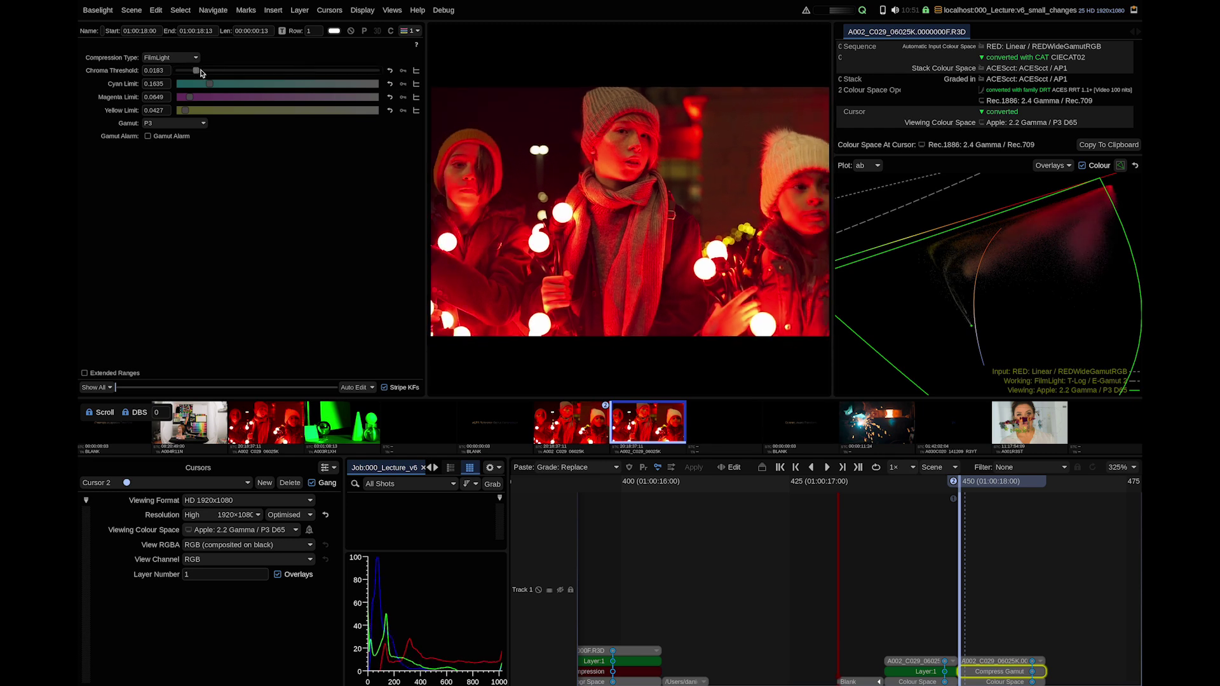
{"action": "left_click_drag", "start_coordinate": [301, 71], "coordinate": [295, 82]}
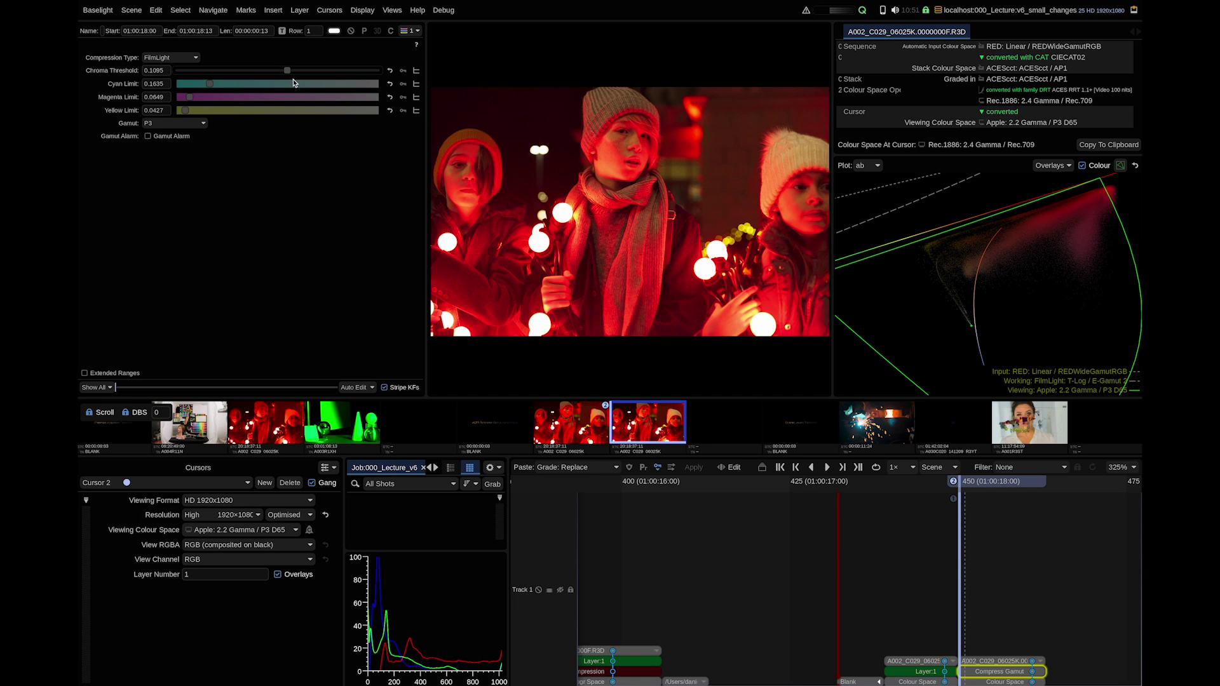
{"action": "mouse_move", "coordinate": [284, 69]}
{"action": "left_mouse_down"}
{"action": "mouse_move", "coordinate": [296, 70]}
{"action": "mouse_move", "coordinate": [283, 73]}
{"action": "left_mouse_up"}
- Switch the Compress Gamut layer's compression type to ACES Reference and from there to ACES Variable
{"action": "left_click", "coordinate": [189, 59]}
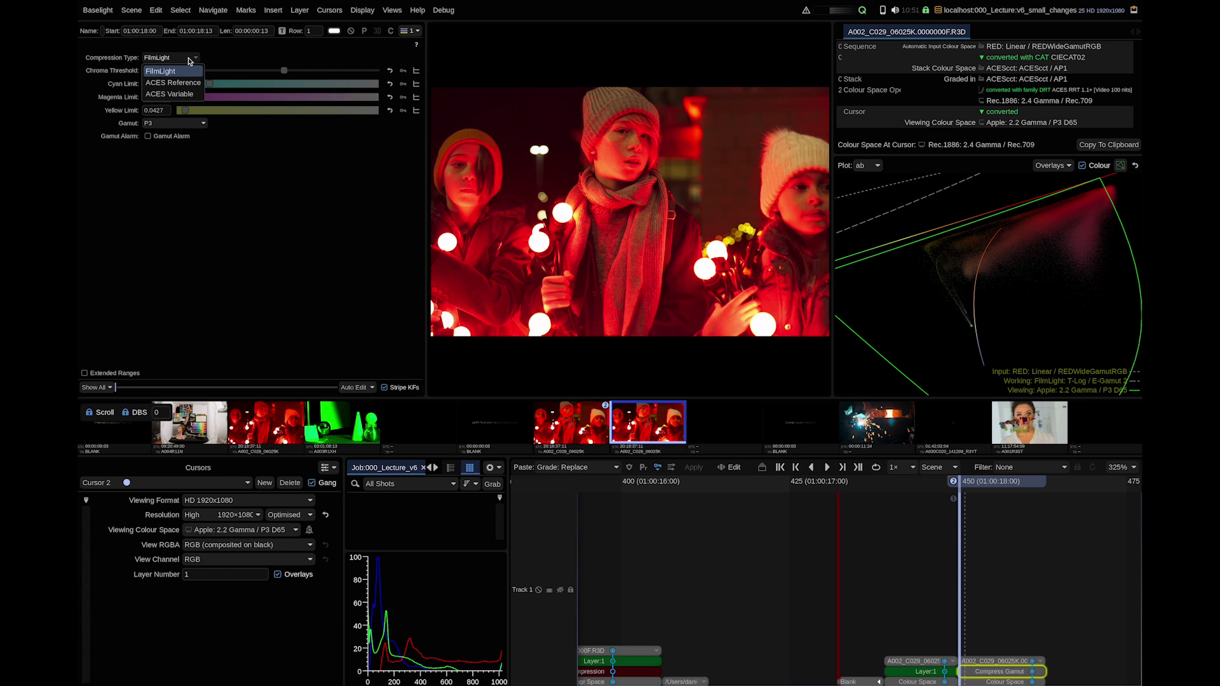
{"action": "left_click", "coordinate": [188, 85]}
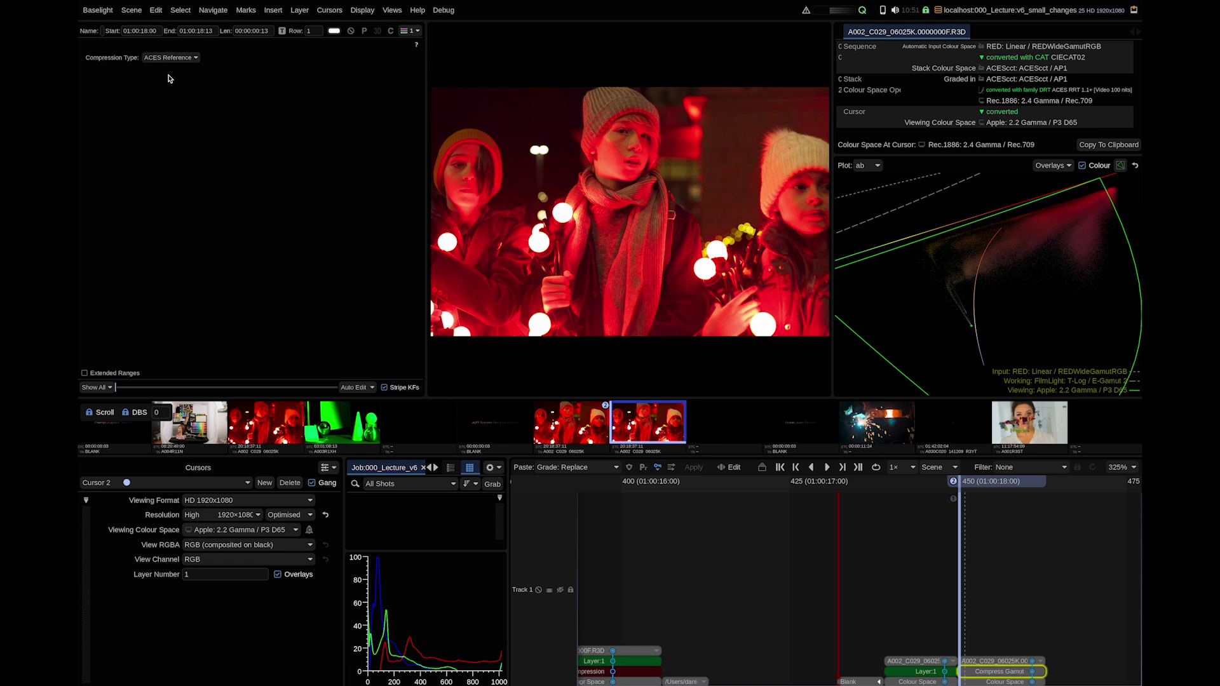
{"action": "left_click", "coordinate": [170, 58]}
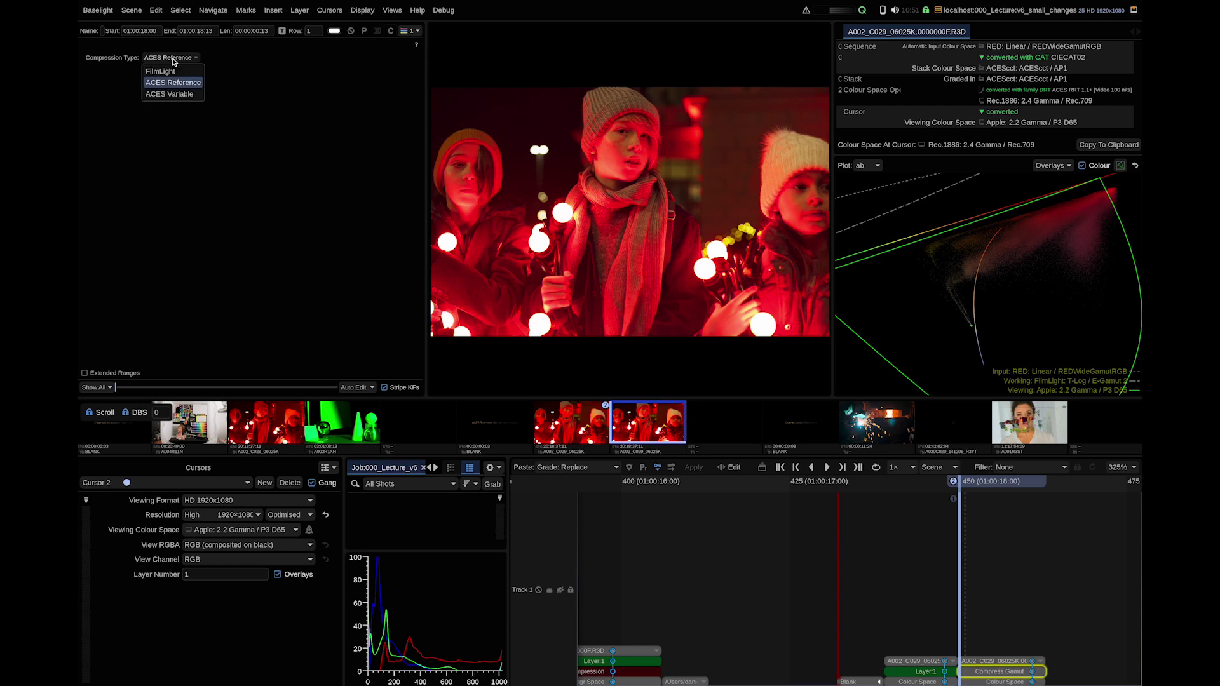
{"action": "left_click", "coordinate": [170, 95]}
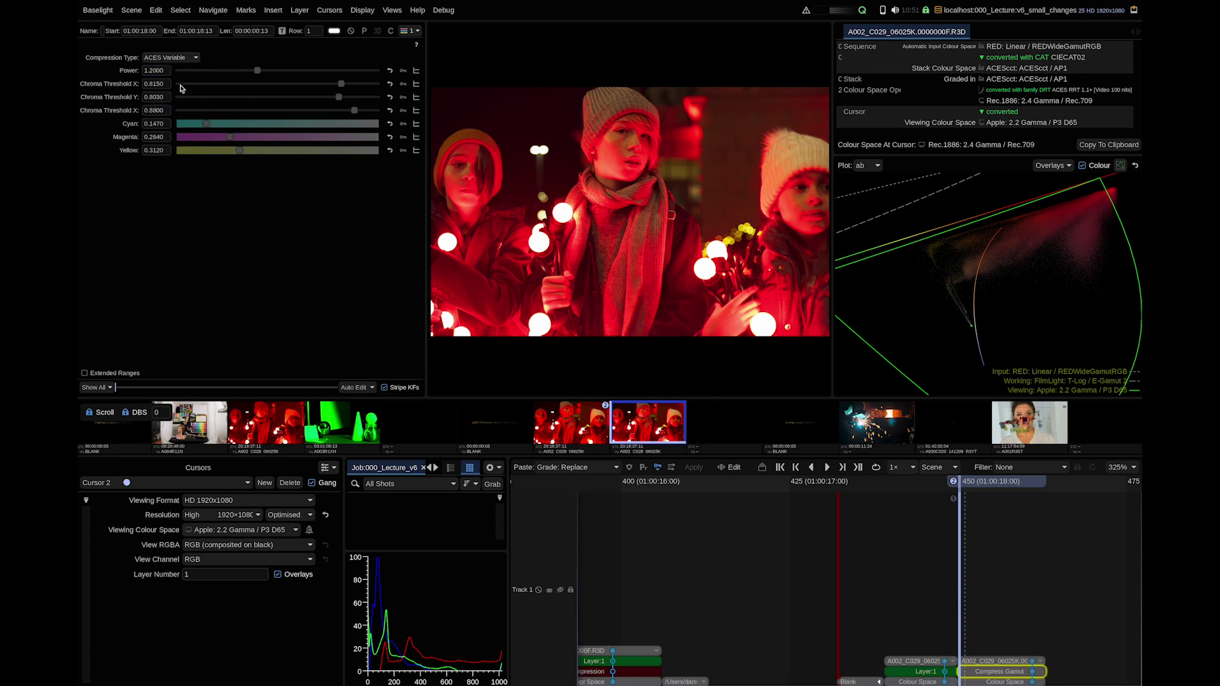
{"action": "left_click", "coordinate": [186, 58]}
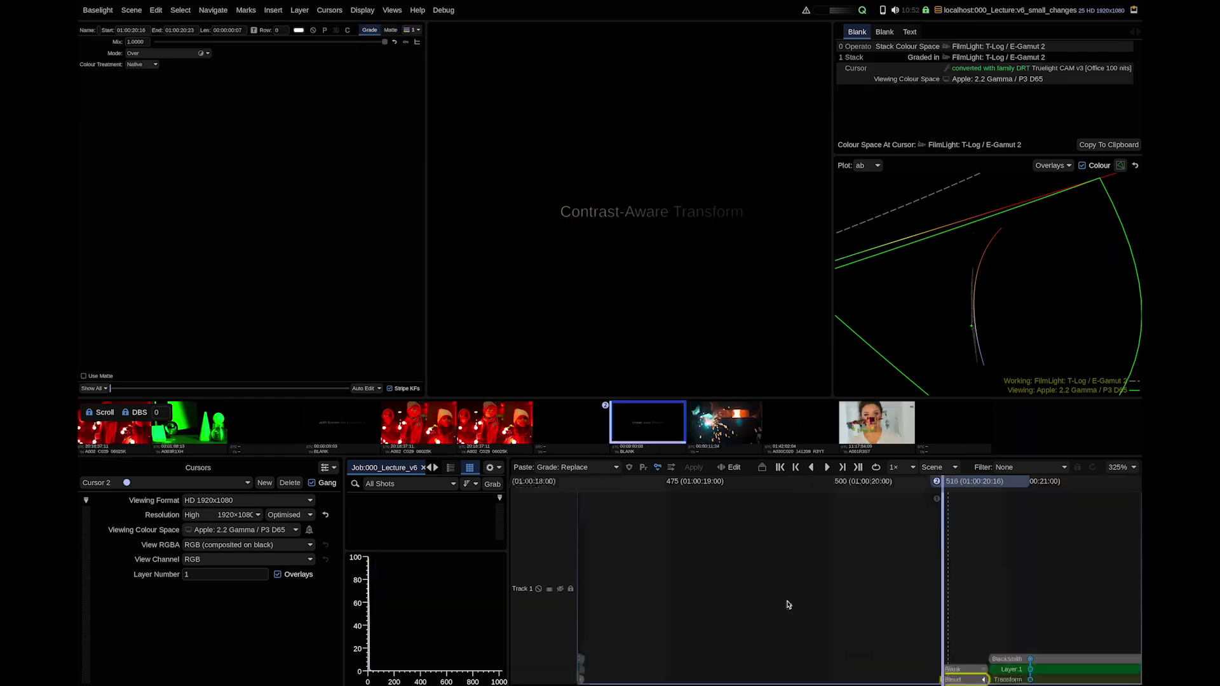
- Go to the Blacksmith shot in the Contrast-Aware Transform section and examine the welding sparks up close
{"action": "scroll", "coordinate": [788, 604], "scroll_direction": "down", "scroll_amount": 3}
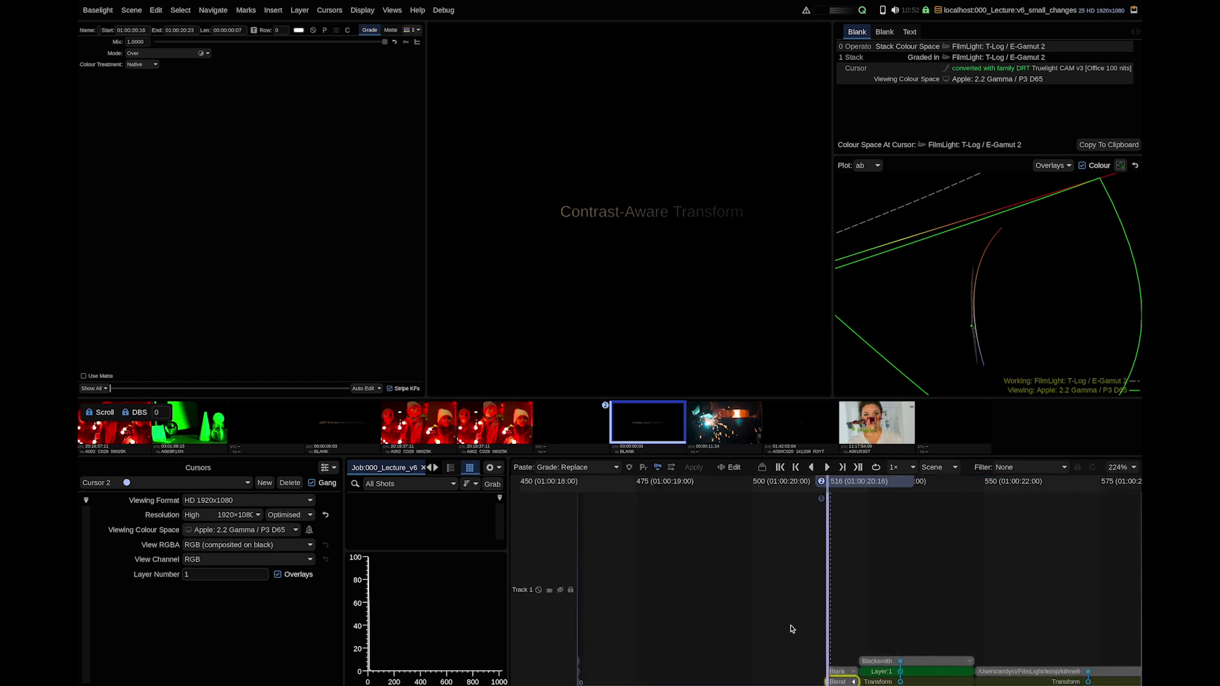
{"action": "scroll", "coordinate": [788, 630], "scroll_direction": "down", "scroll_amount": 1}
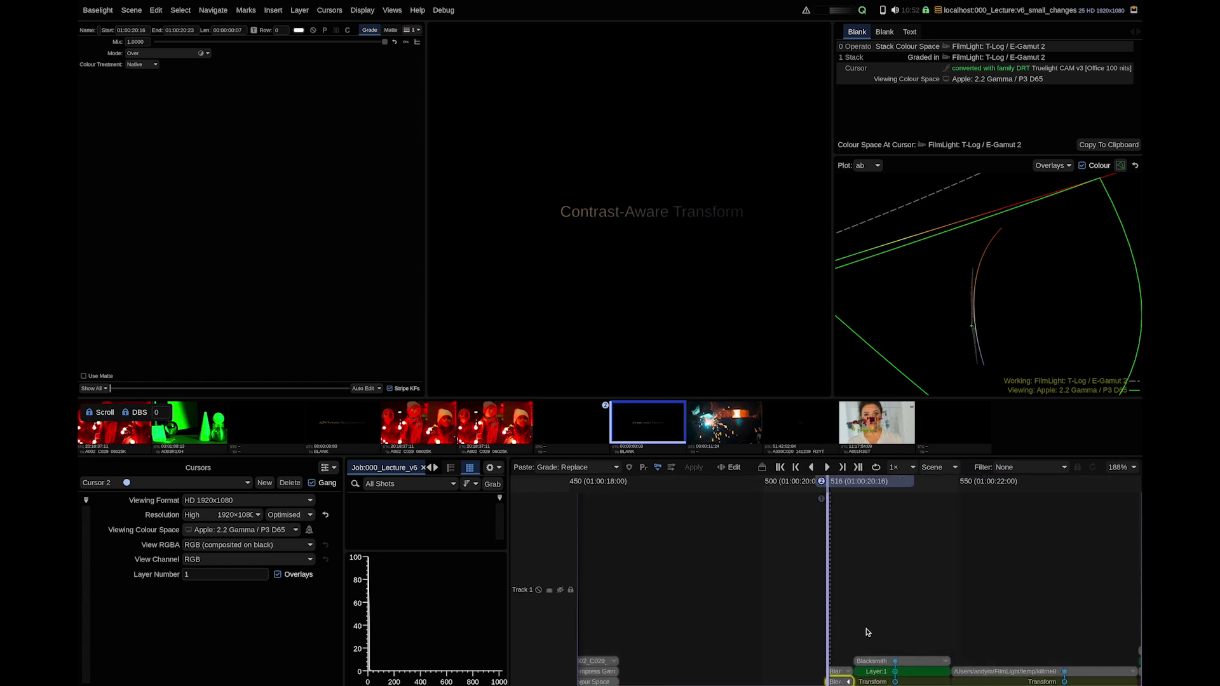
{"action": "left_click_drag", "start_coordinate": [940, 633], "coordinate": [831, 621]}
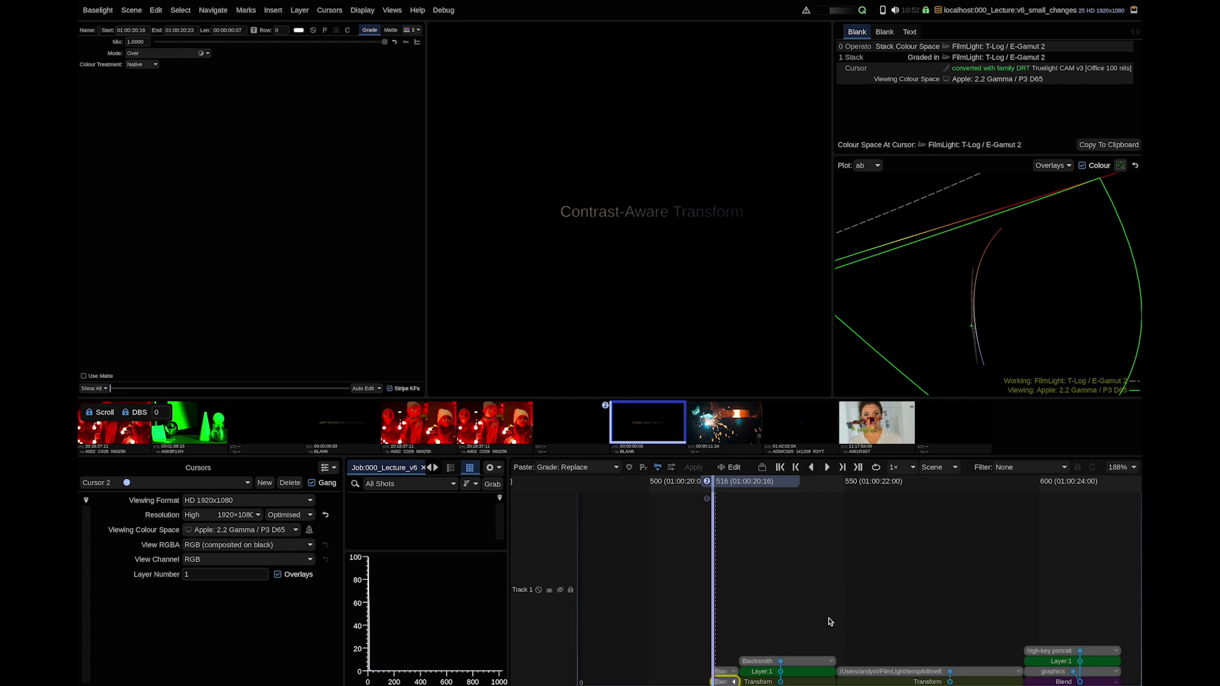
{"action": "key", "text": "Down"}
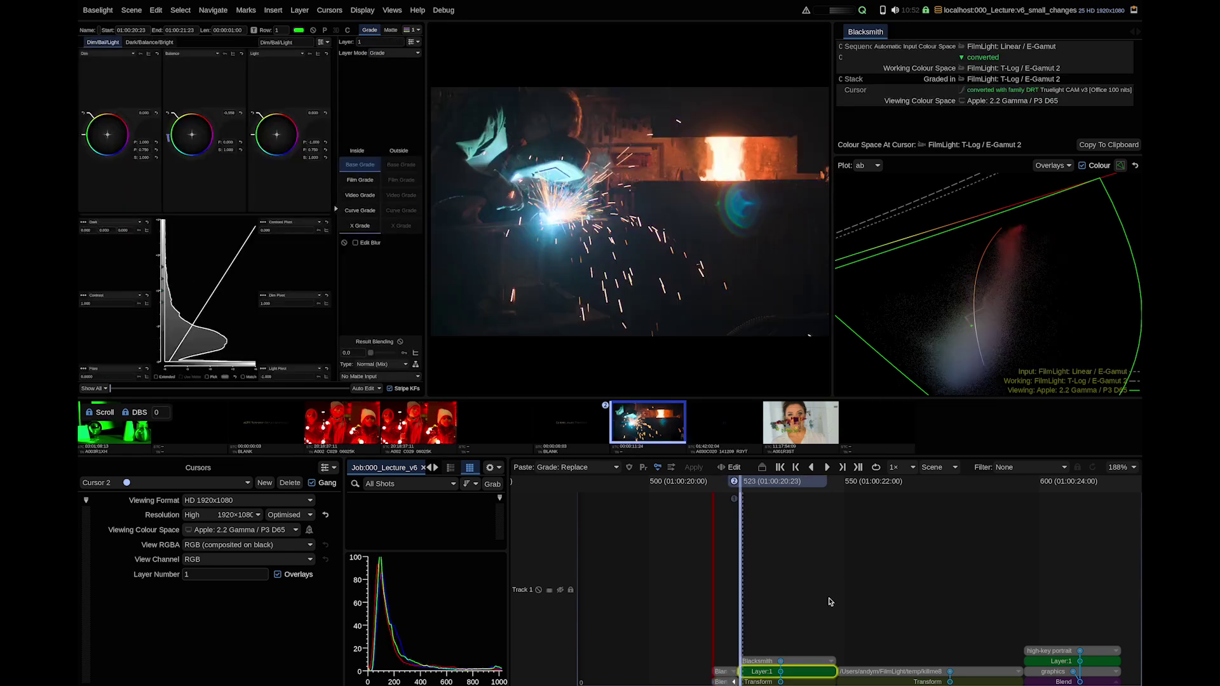
{"action": "scroll", "coordinate": [578, 226], "scroll_direction": "up", "scroll_amount": 5}
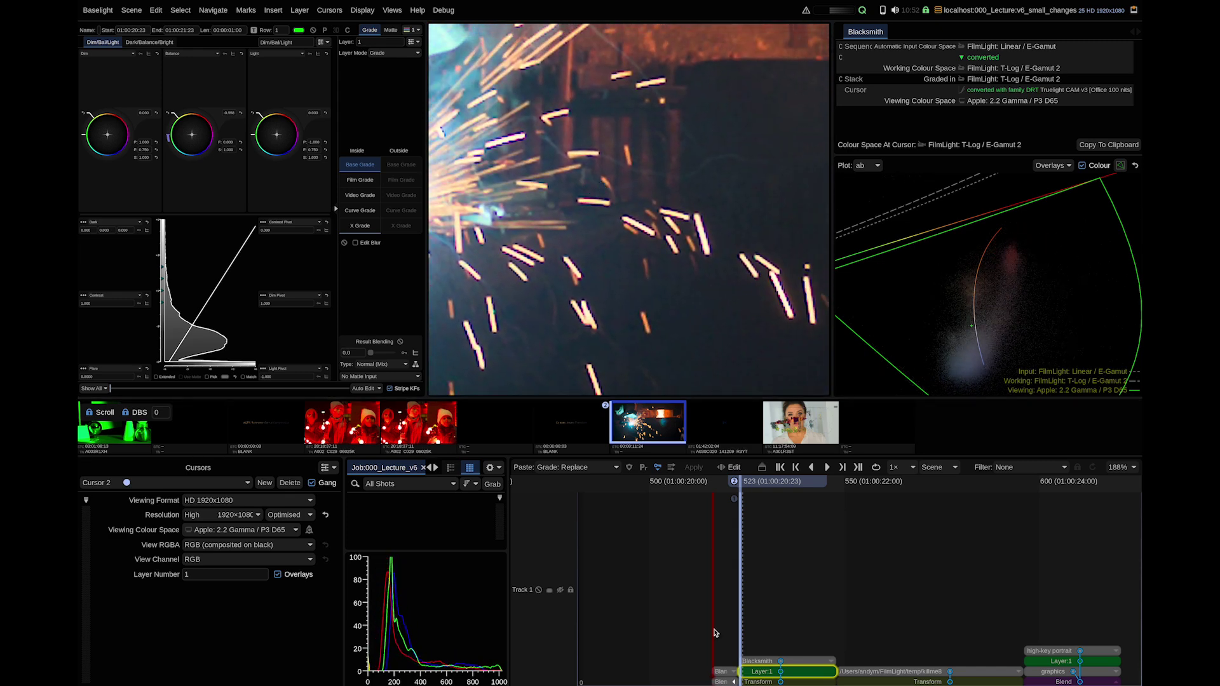
- Show the Blacksmith sequence's Image Transform Settings, and bypass and re-enable the shot's Transform layer for comparison
{"action": "left_click", "coordinate": [753, 661]}
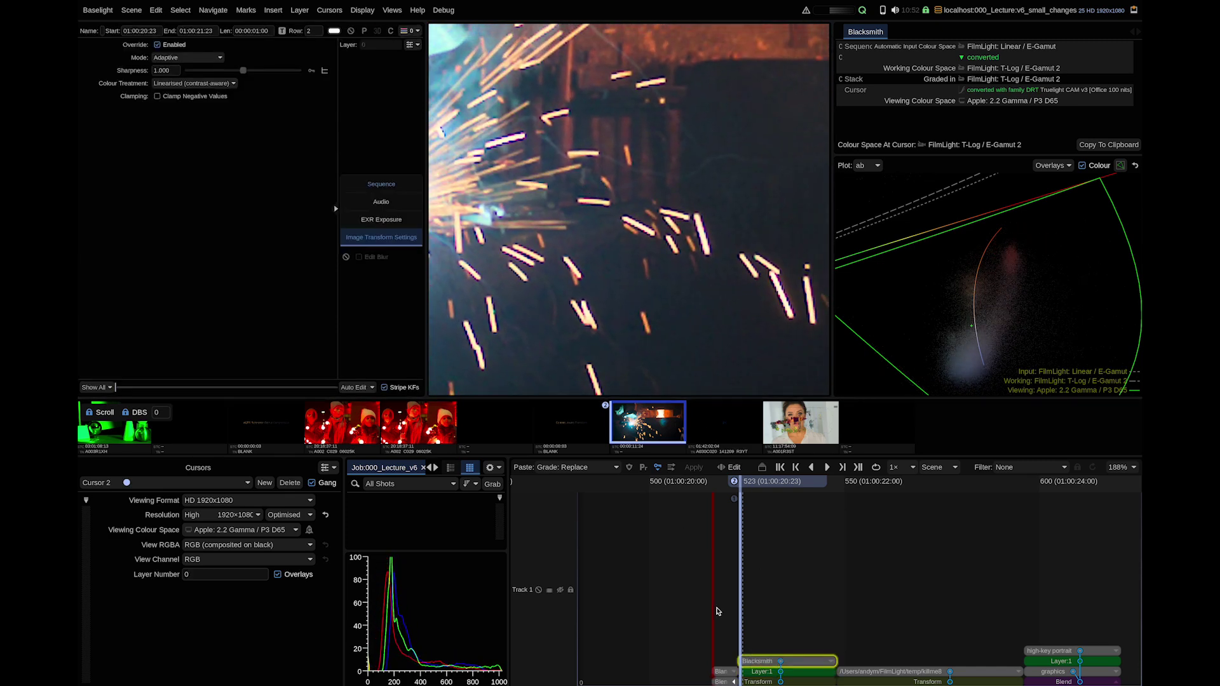
{"action": "left_click", "coordinate": [763, 682]}
{"action": "key", "text": "b"}
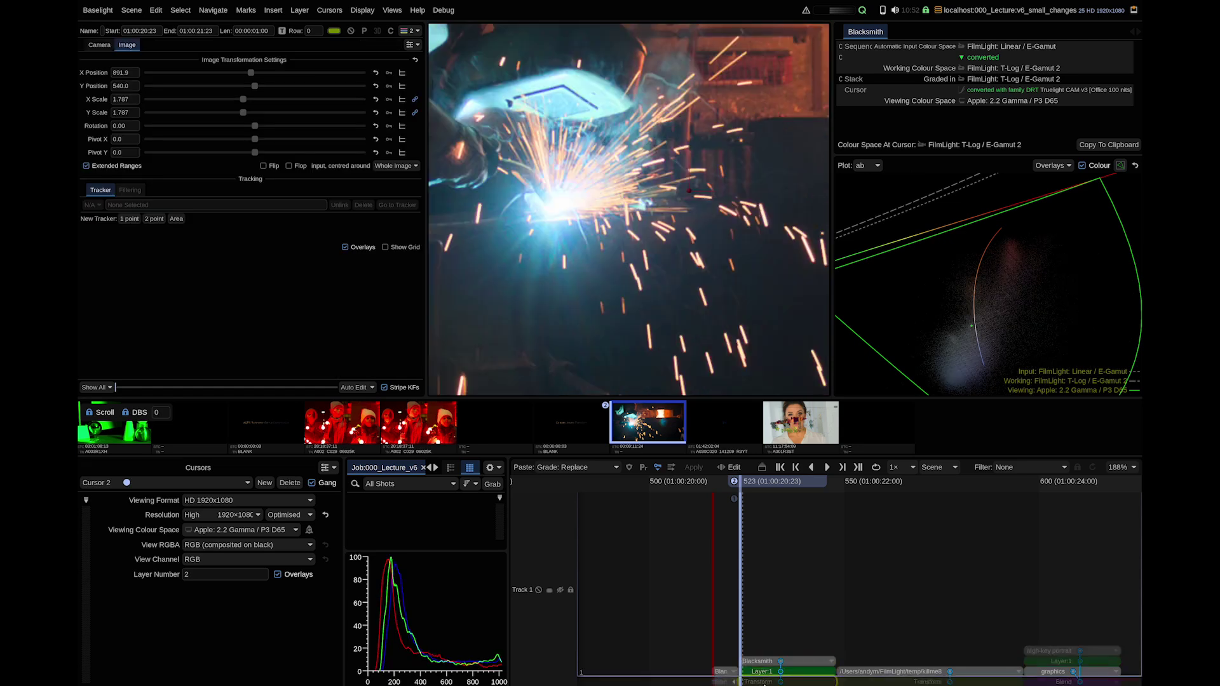
{"action": "key", "text": "b"}
{"action": "left_click", "coordinate": [784, 638]}
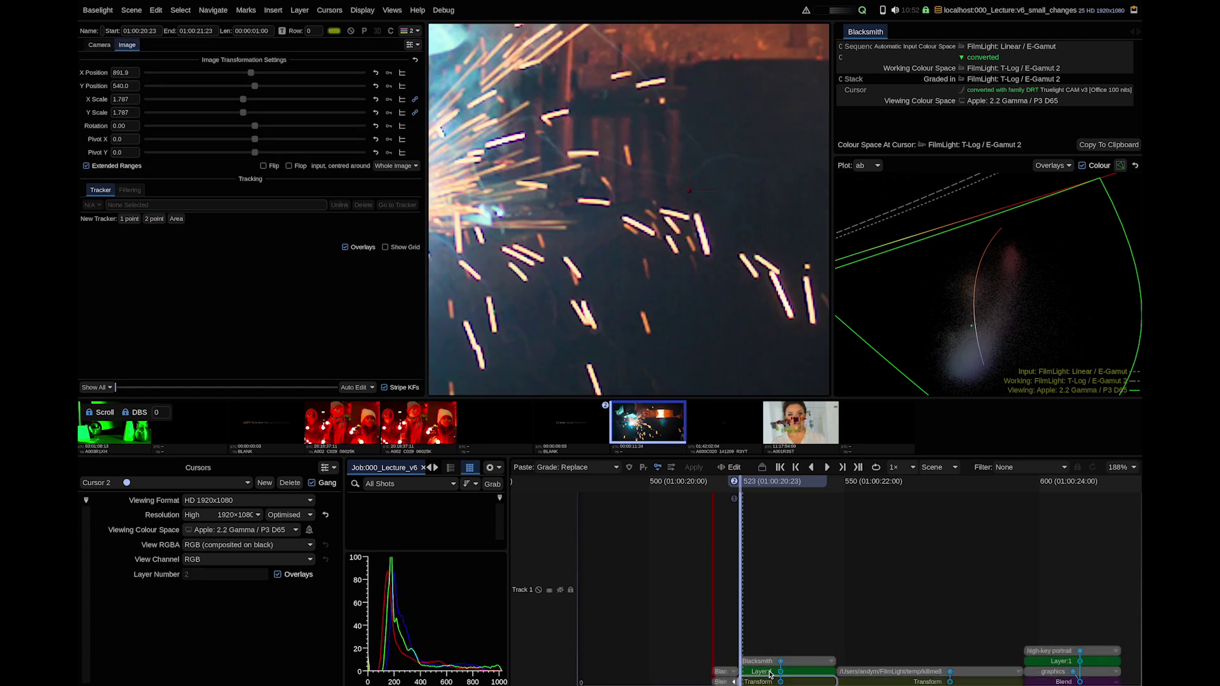
- Switch the Blacksmith sequence's transform mode to Fixed Lanczos 6-tap and from there to Fixed Catmull-Rom, and examine the edges of the sparks
{"action": "left_click", "coordinate": [759, 664]}
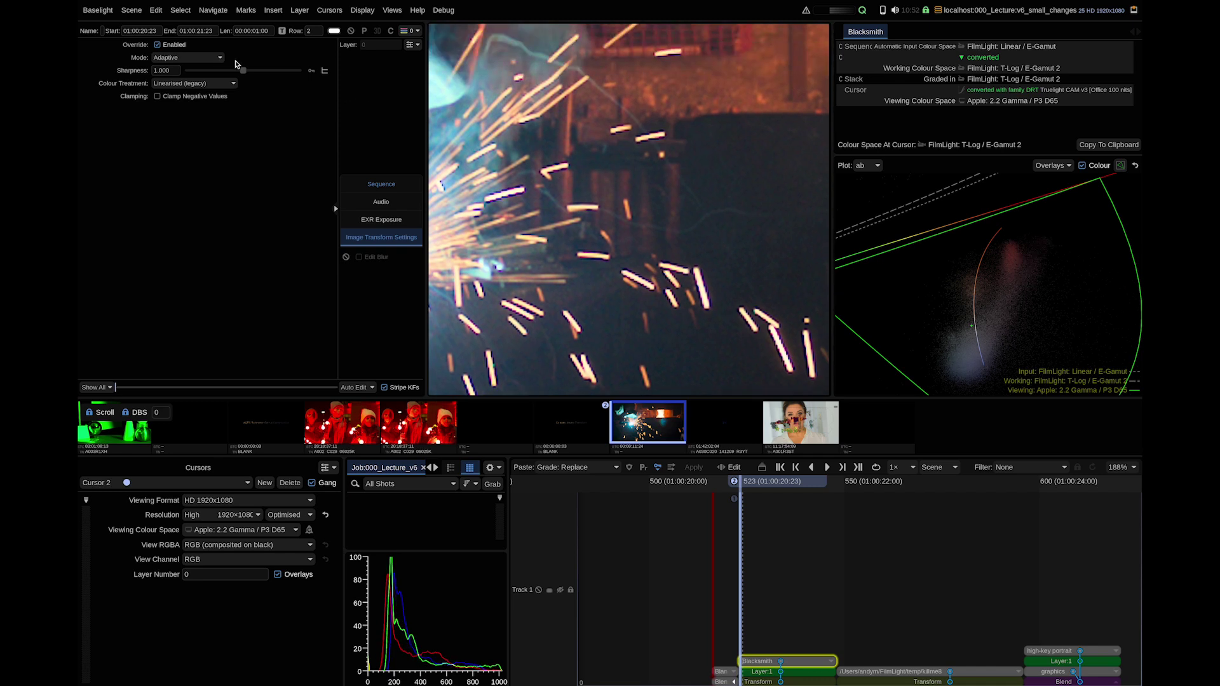
{"action": "left_click", "coordinate": [205, 57]}
{"action": "left_click", "coordinate": [197, 162]}
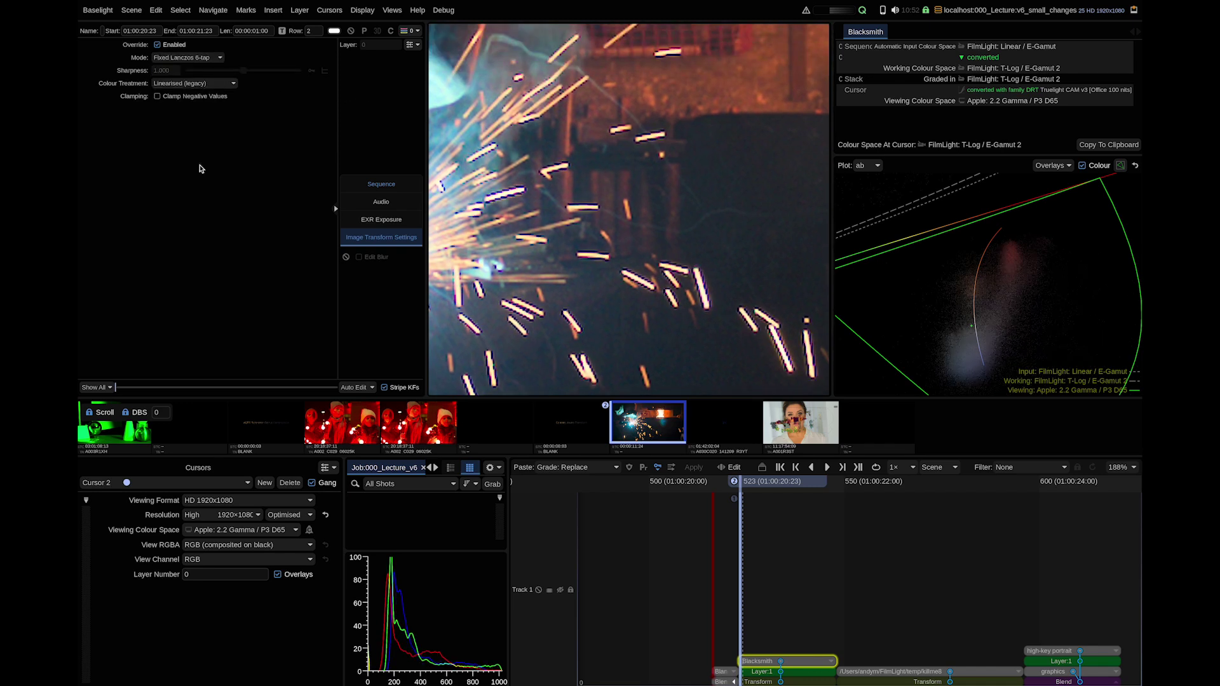
{"action": "left_click", "coordinate": [192, 58]}
{"action": "left_click", "coordinate": [186, 196]}
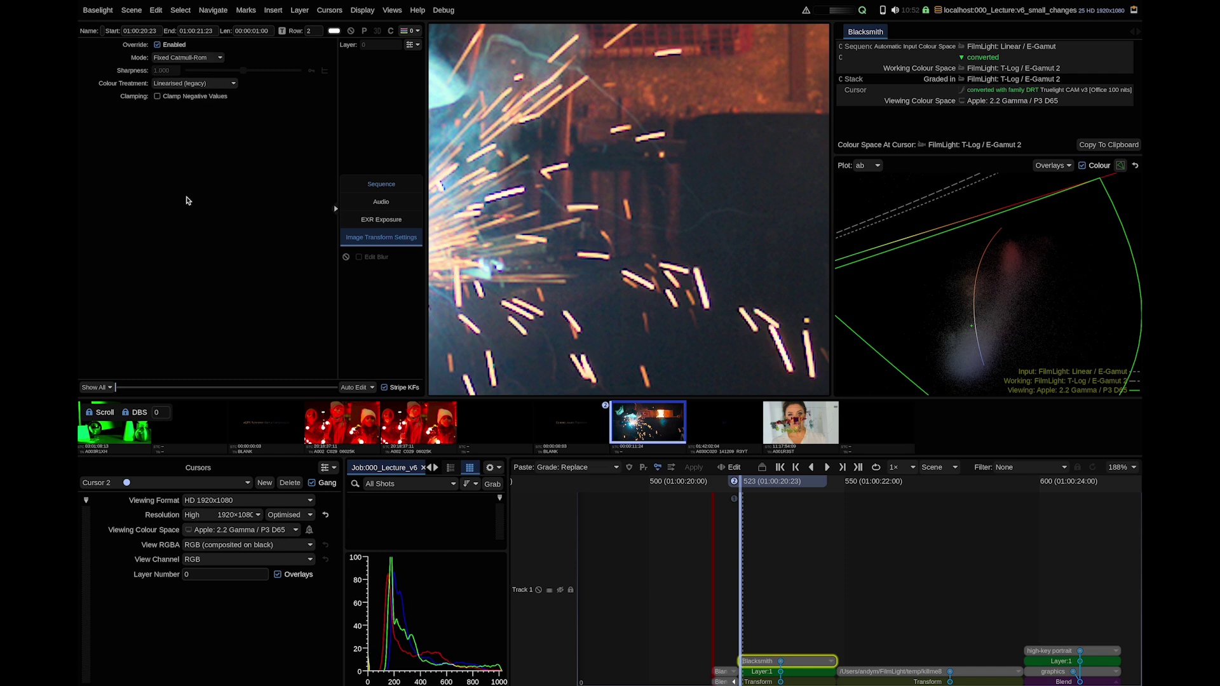
{"action": "scroll", "coordinate": [518, 195], "scroll_direction": "up", "scroll_amount": 2}
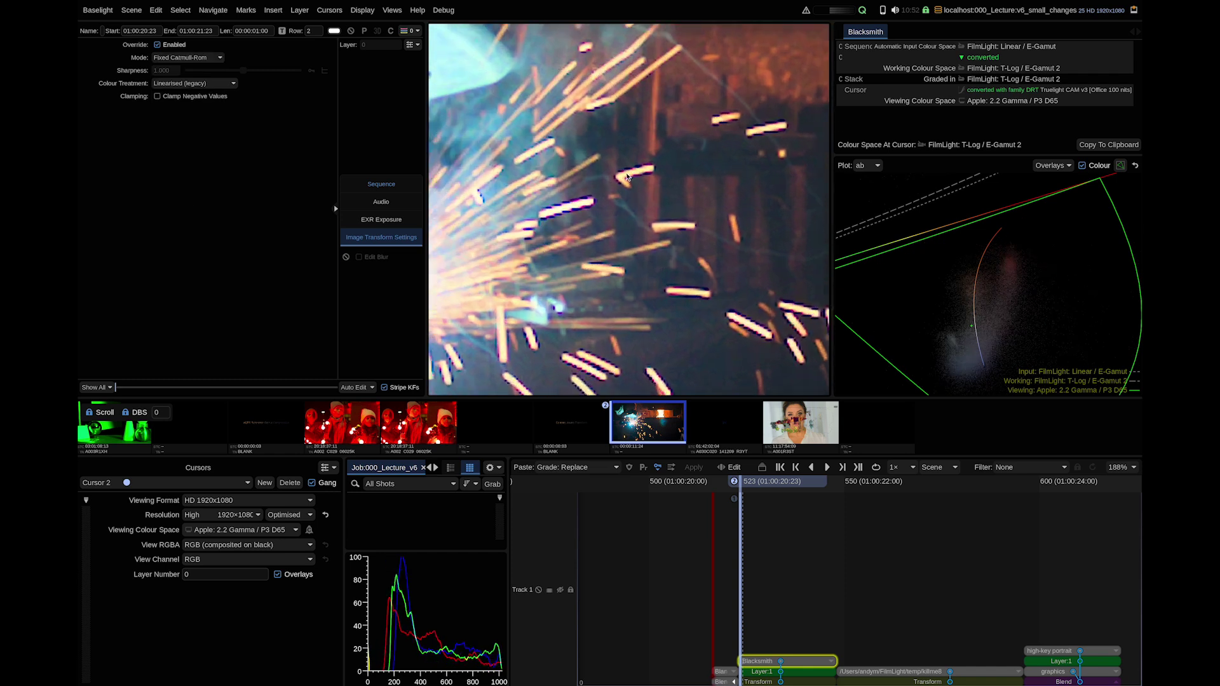
{"action": "left_click_drag", "start_coordinate": [518, 195], "coordinate": [588, 207]}
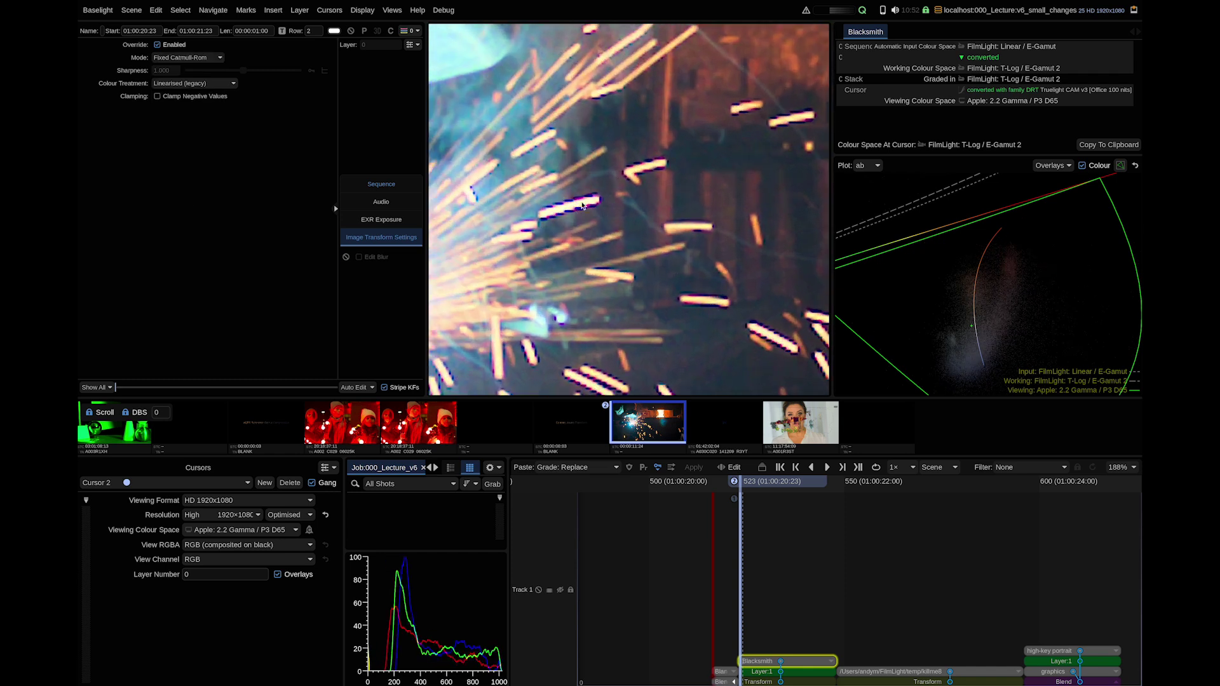
{"action": "scroll", "coordinate": [590, 213], "scroll_direction": "down", "scroll_amount": 4}
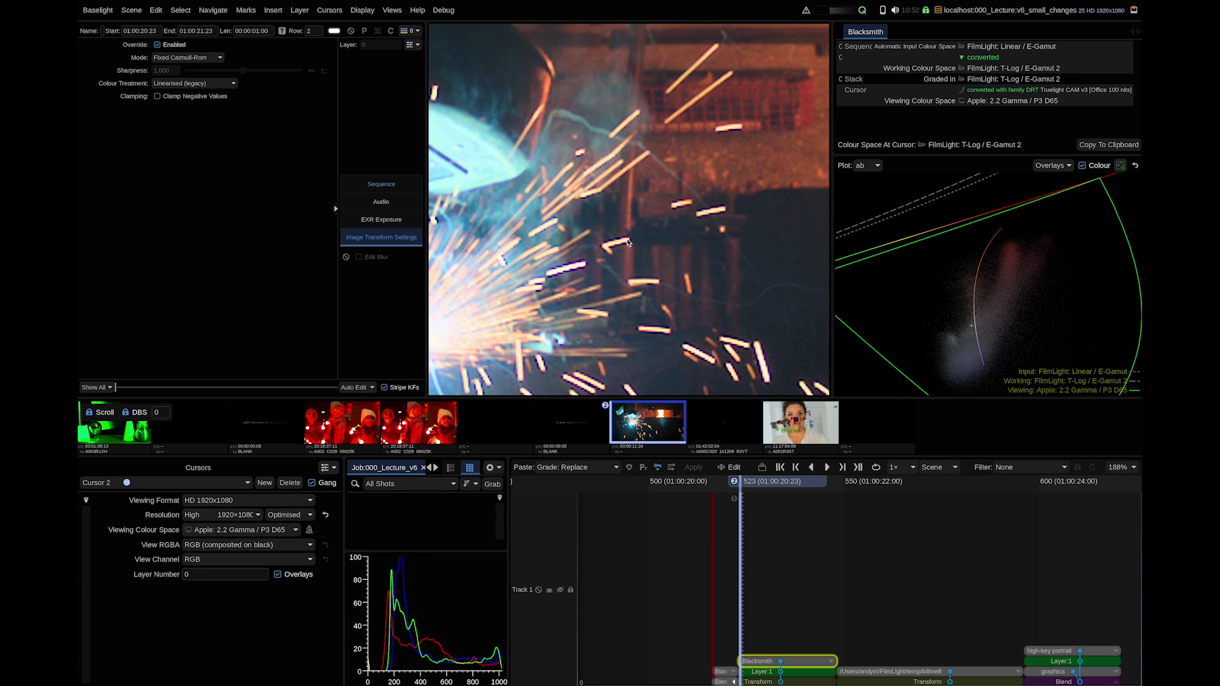
{"action": "left_click_drag", "start_coordinate": [642, 253], "coordinate": [667, 260]}
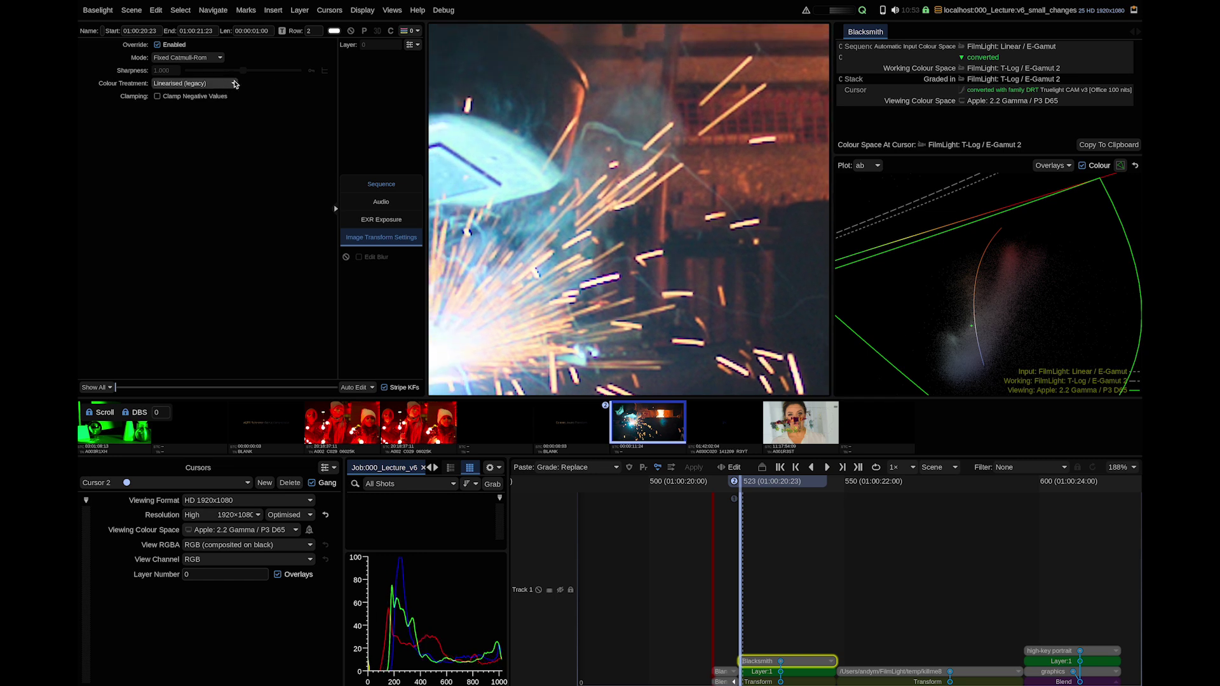
- Try the Fixed Gaussian transform mode on the Blacksmith sequence, then return the mode to Adaptive
{"action": "left_click", "coordinate": [212, 58]}
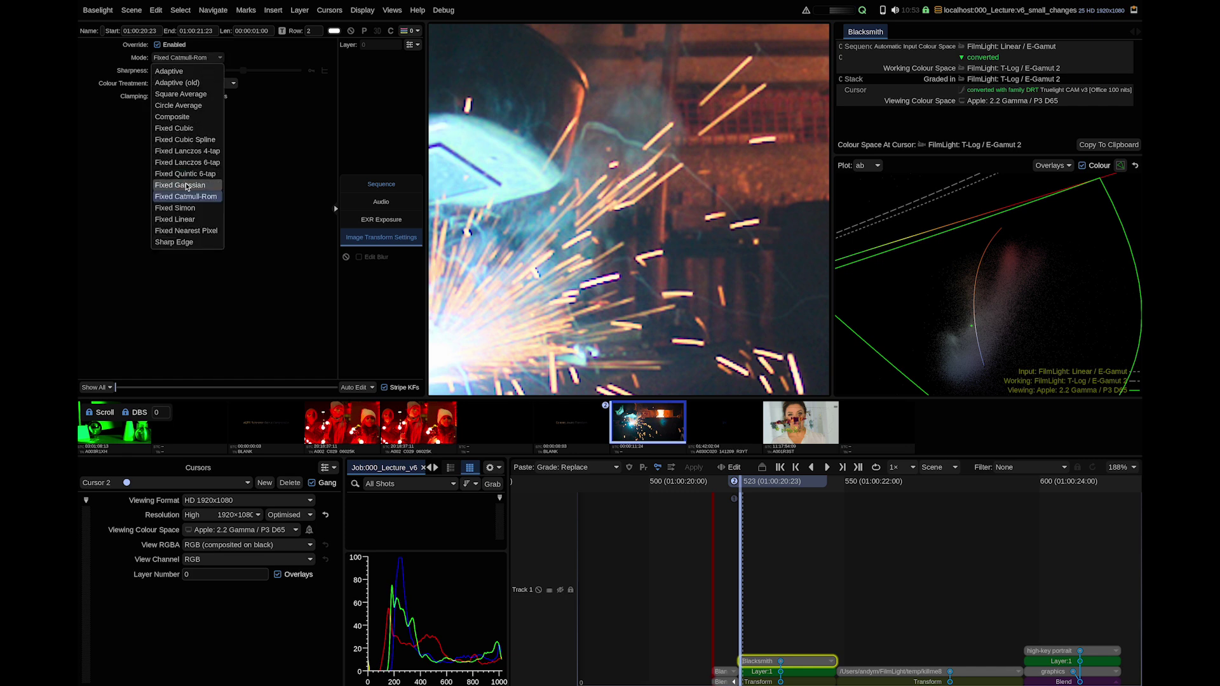
{"action": "left_click", "coordinate": [187, 186]}
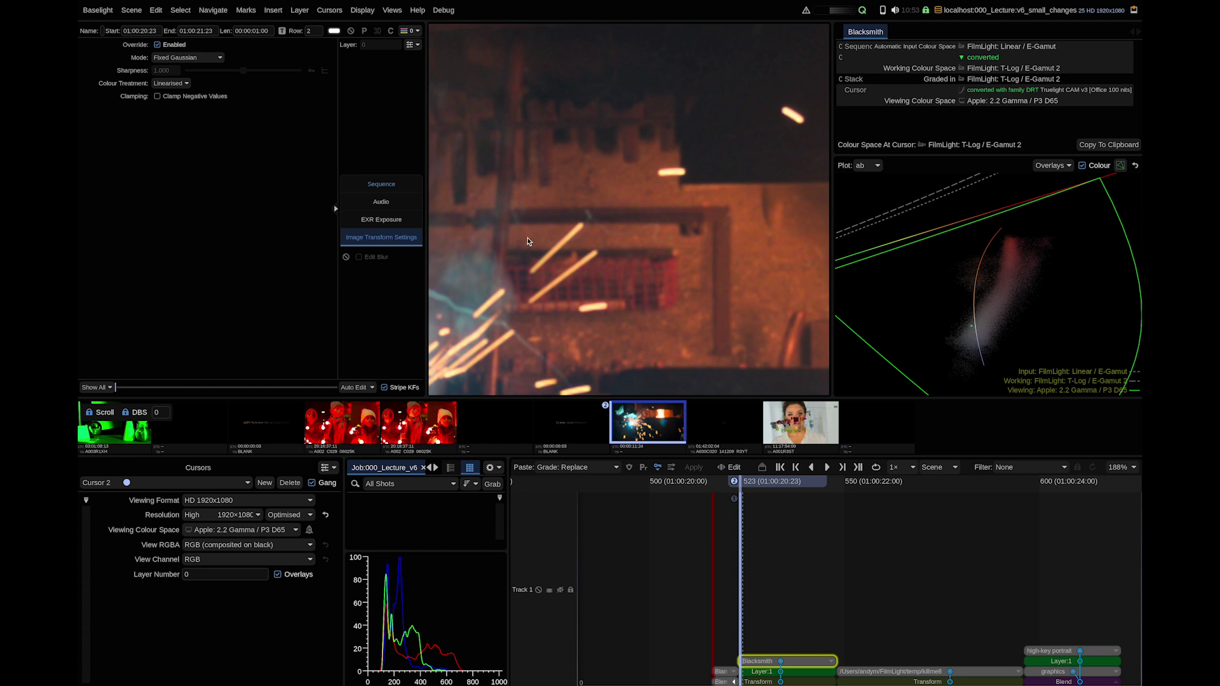
{"action": "left_click", "coordinate": [195, 59]}
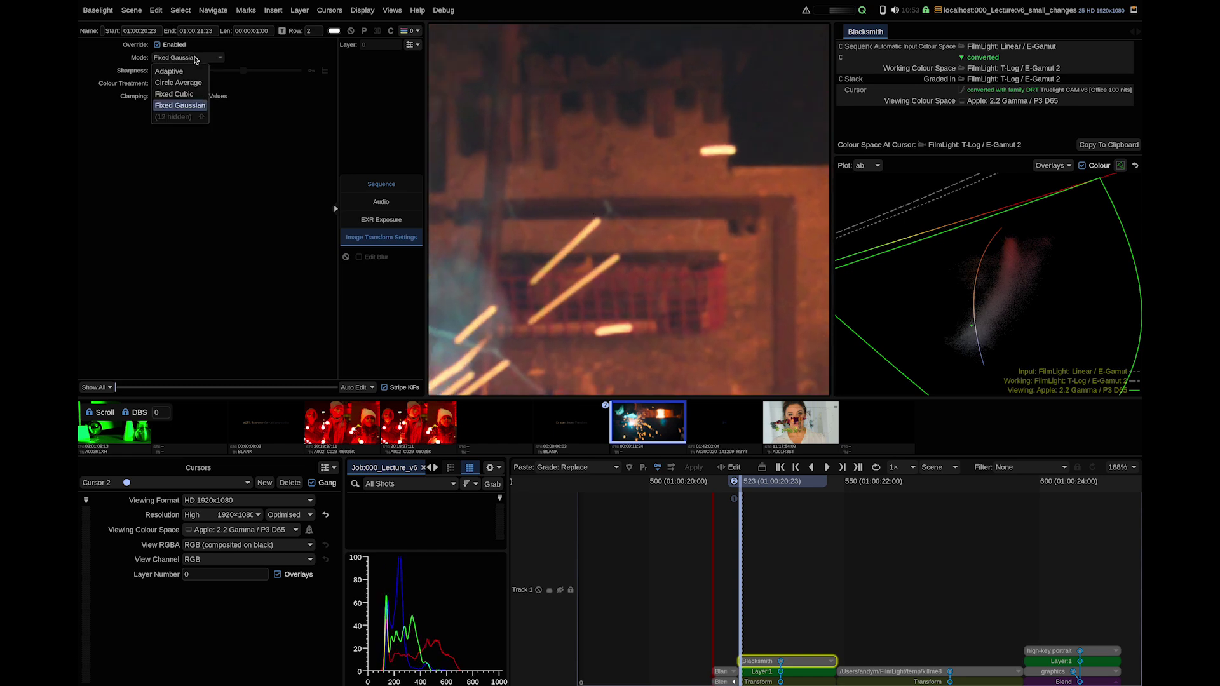
{"action": "left_click", "coordinate": [169, 72]}
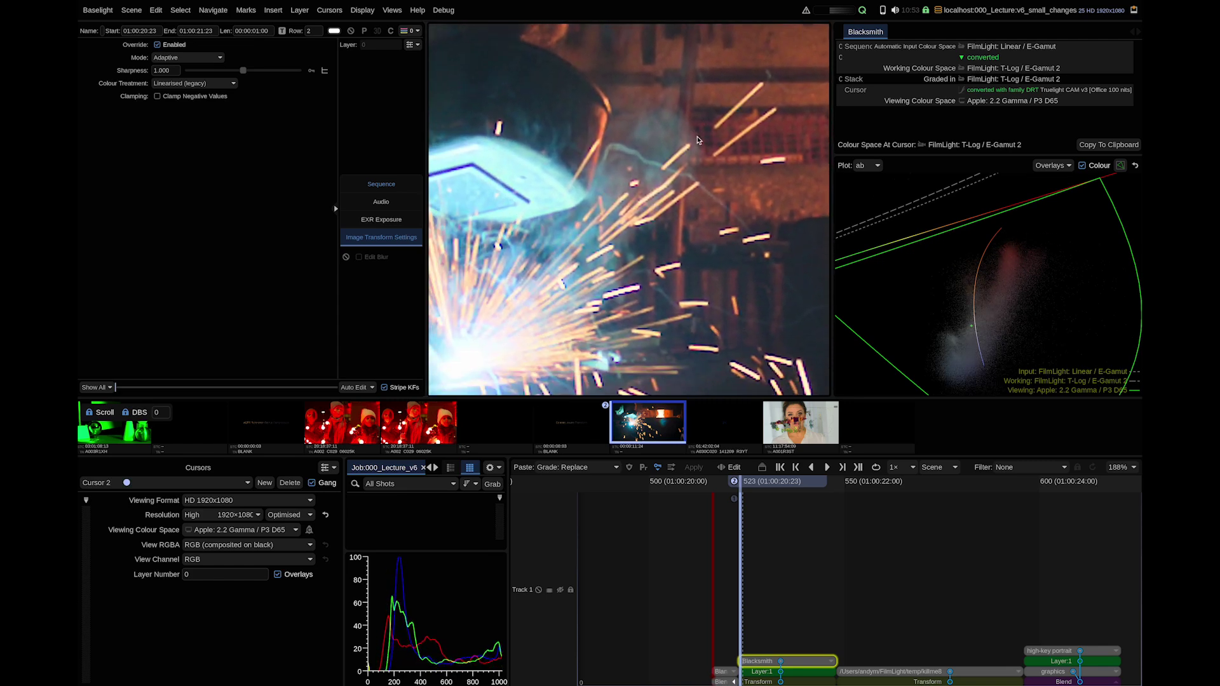
- Compare the Blacksmith sequence's Native and Linearised (legacy) Colour Treatments, ending on Native
{"action": "left_click", "coordinate": [225, 85]}
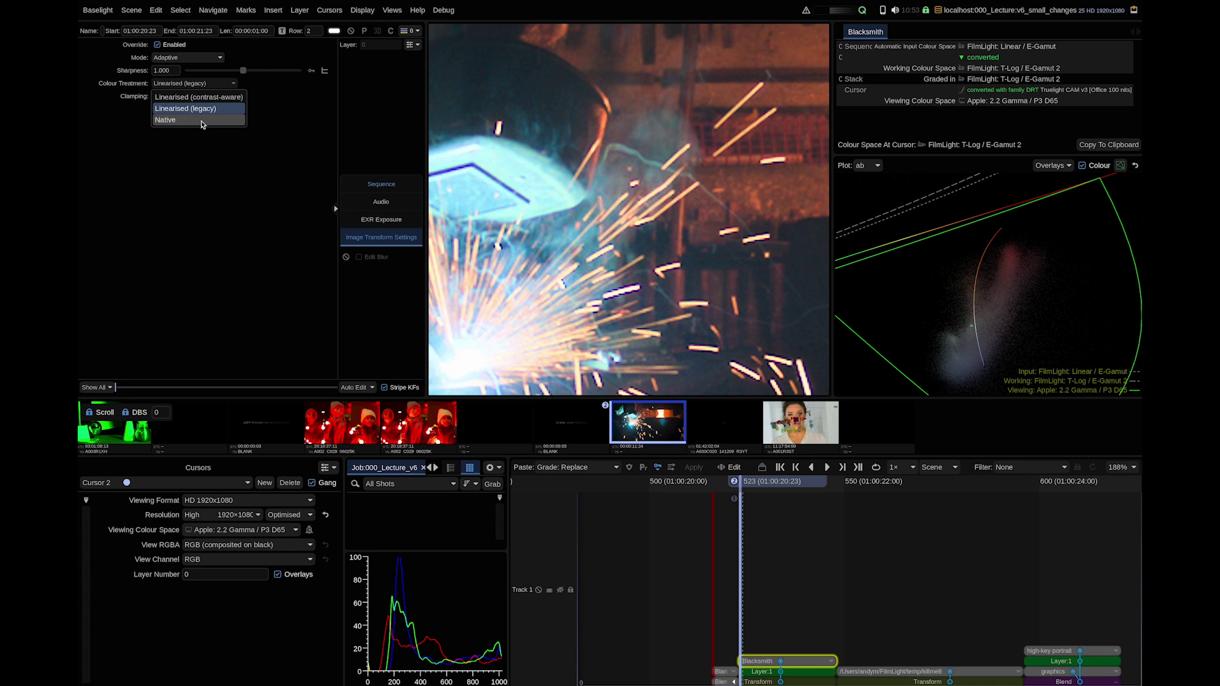
{"action": "left_click", "coordinate": [202, 121]}
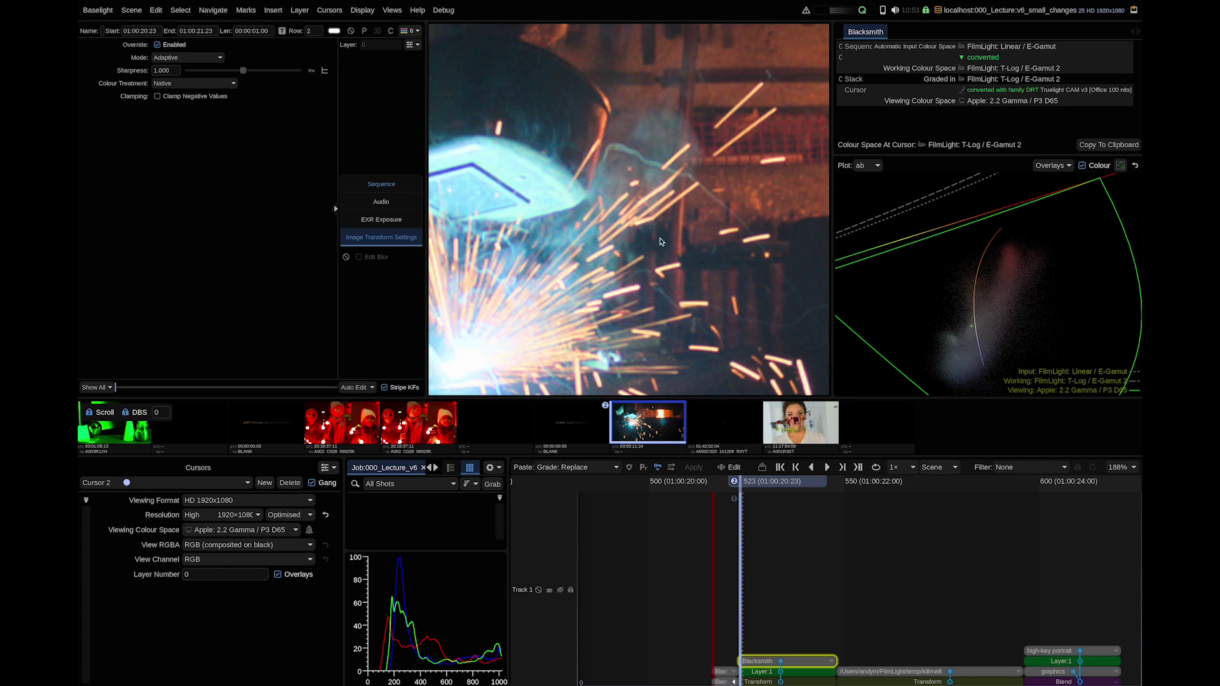
{"action": "left_click", "coordinate": [190, 83]}
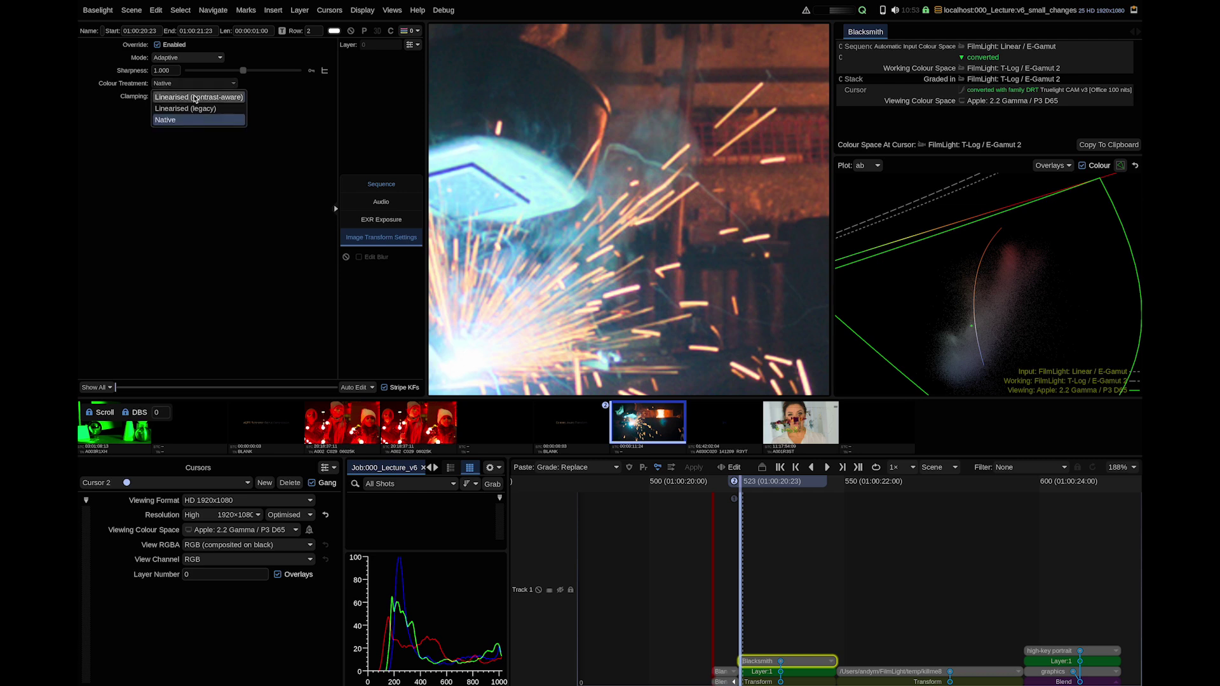
{"action": "left_click", "coordinate": [204, 97]}
{"action": "left_click", "coordinate": [201, 83]}
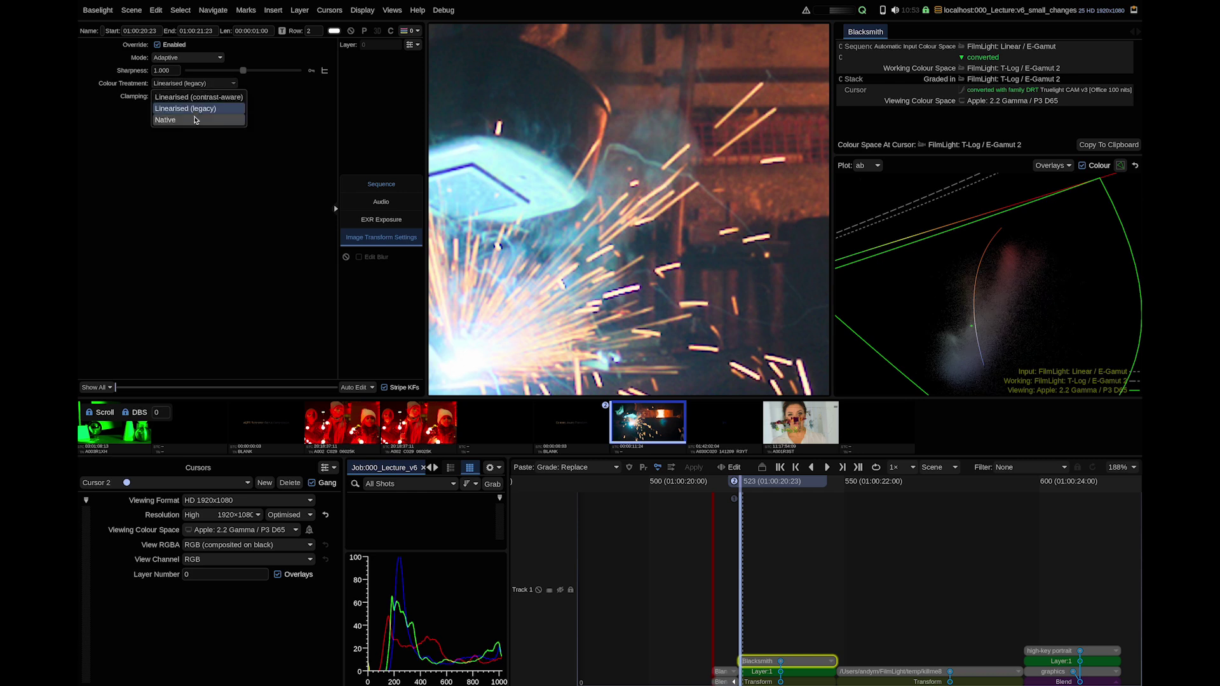
{"action": "left_click", "coordinate": [195, 121]}
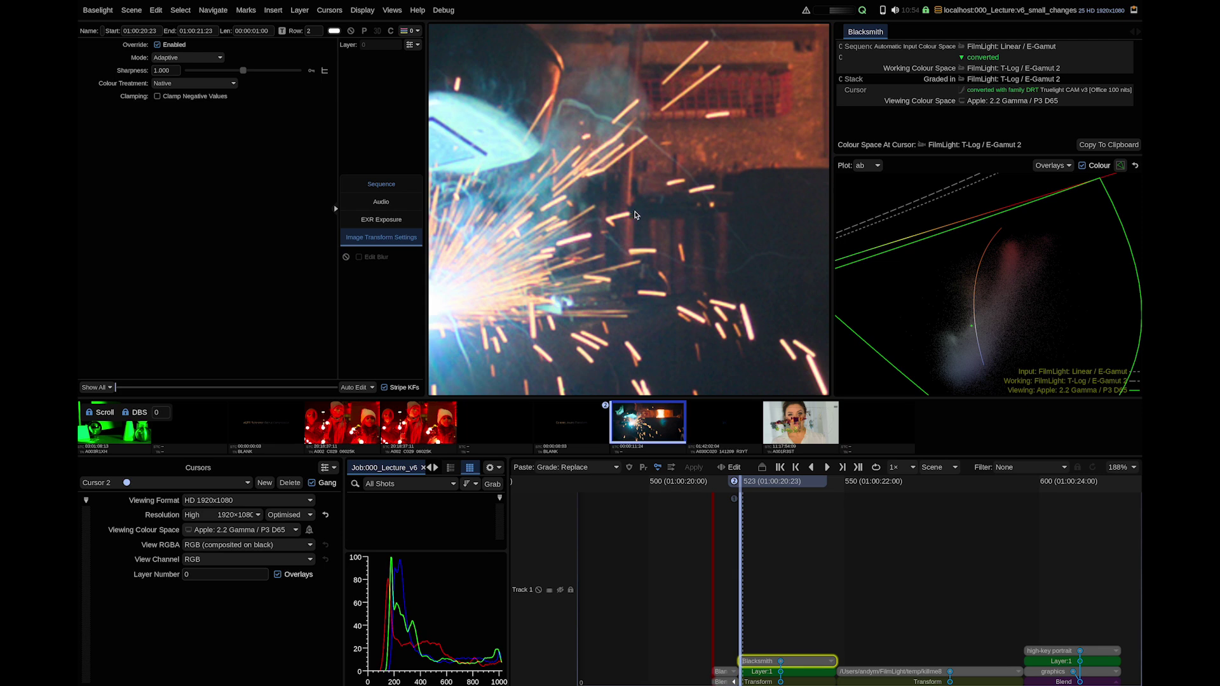
- Go to the shot with the thin white title, view the shrunken image, and set its sequence's Colour Treatment to Linearised (legacy)
{"action": "key", "text": "Page_Down"}
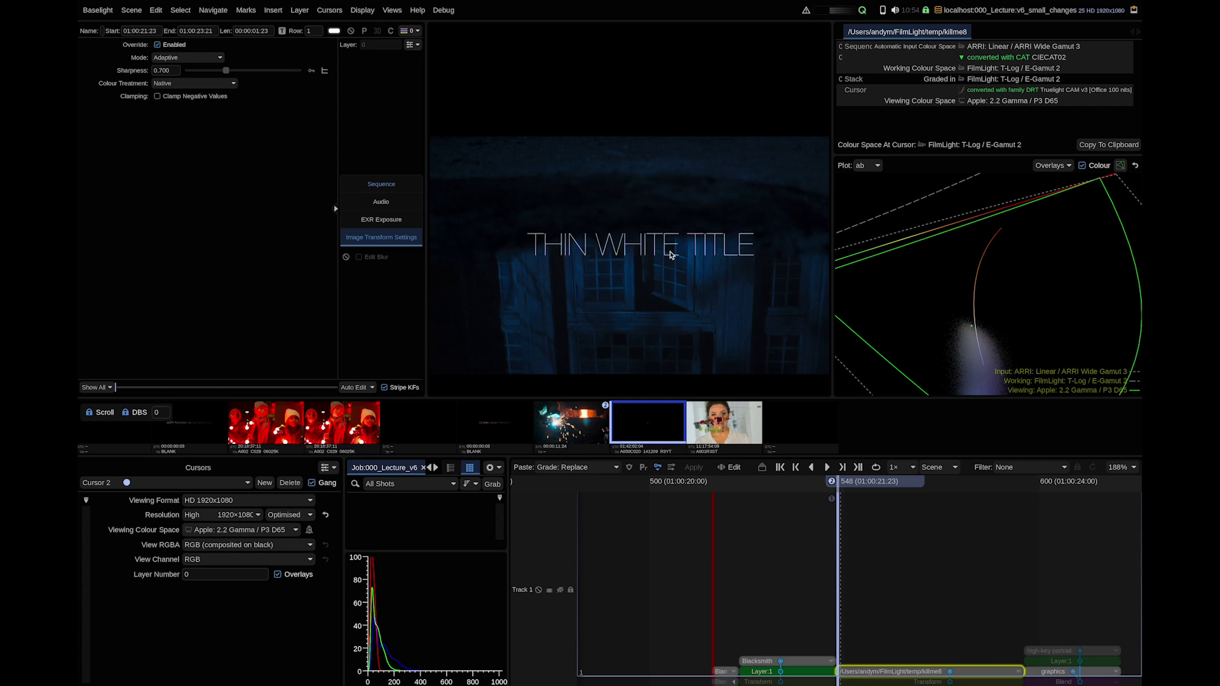
{"action": "key", "text": "Down"}
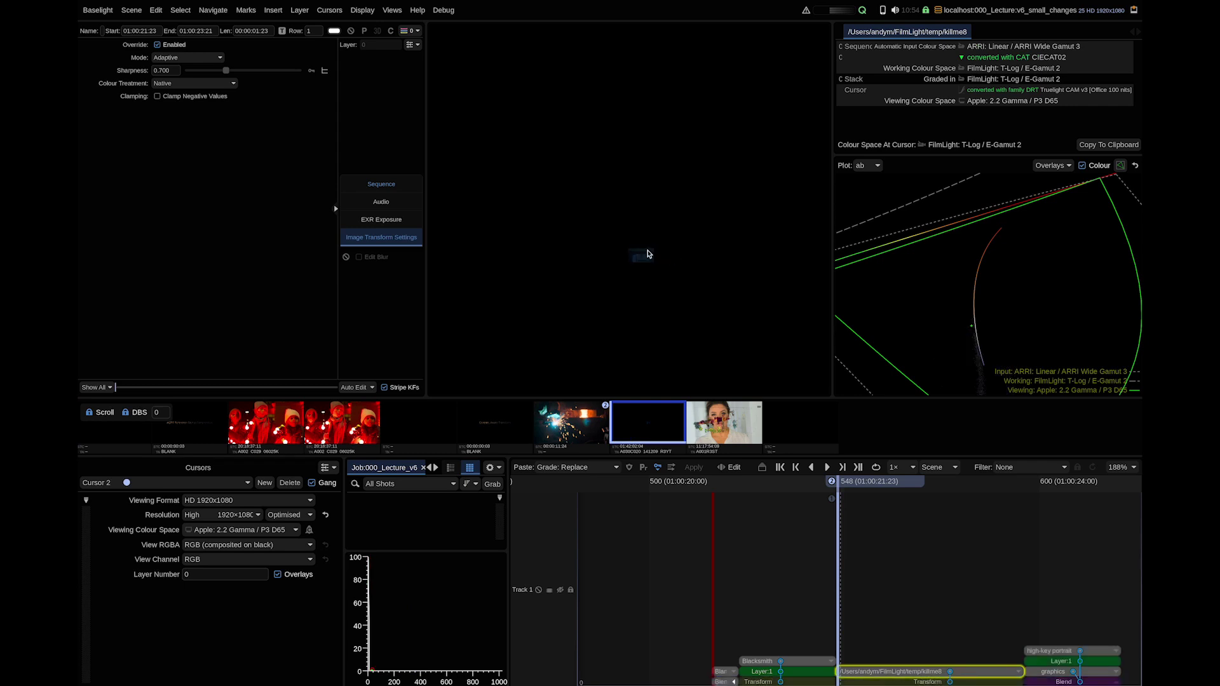
{"action": "left_click_drag", "start_coordinate": [647, 249], "coordinate": [830, 162]}
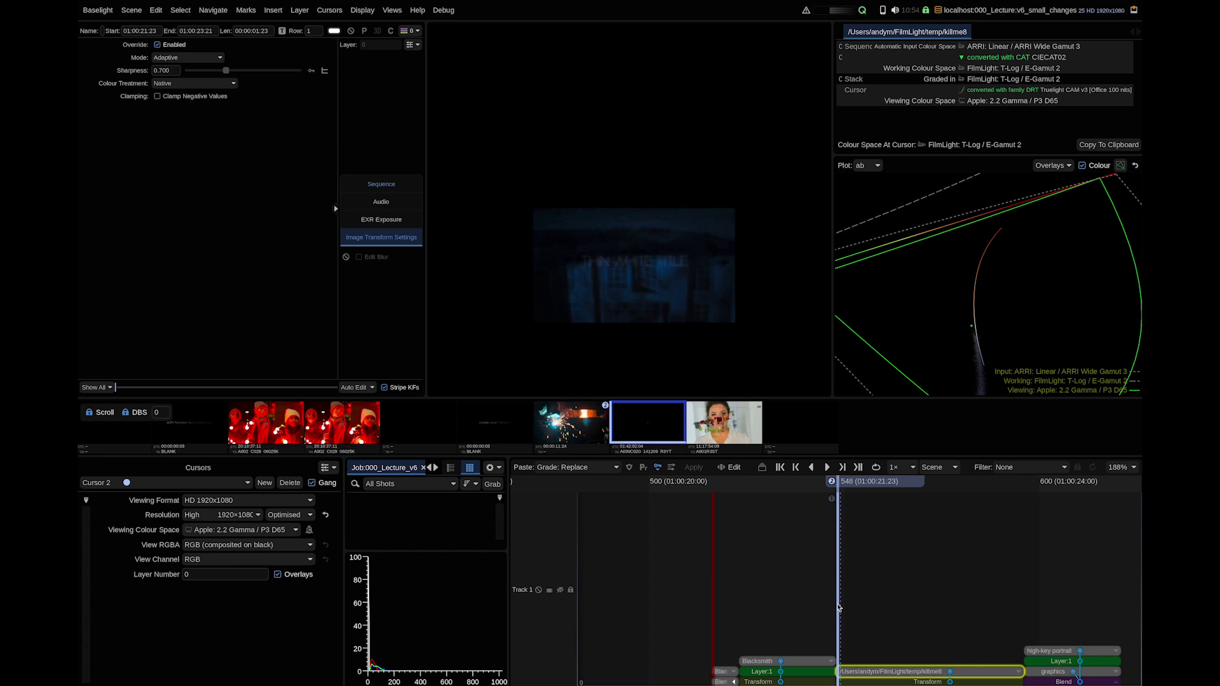
{"action": "left_click", "coordinate": [877, 683]}
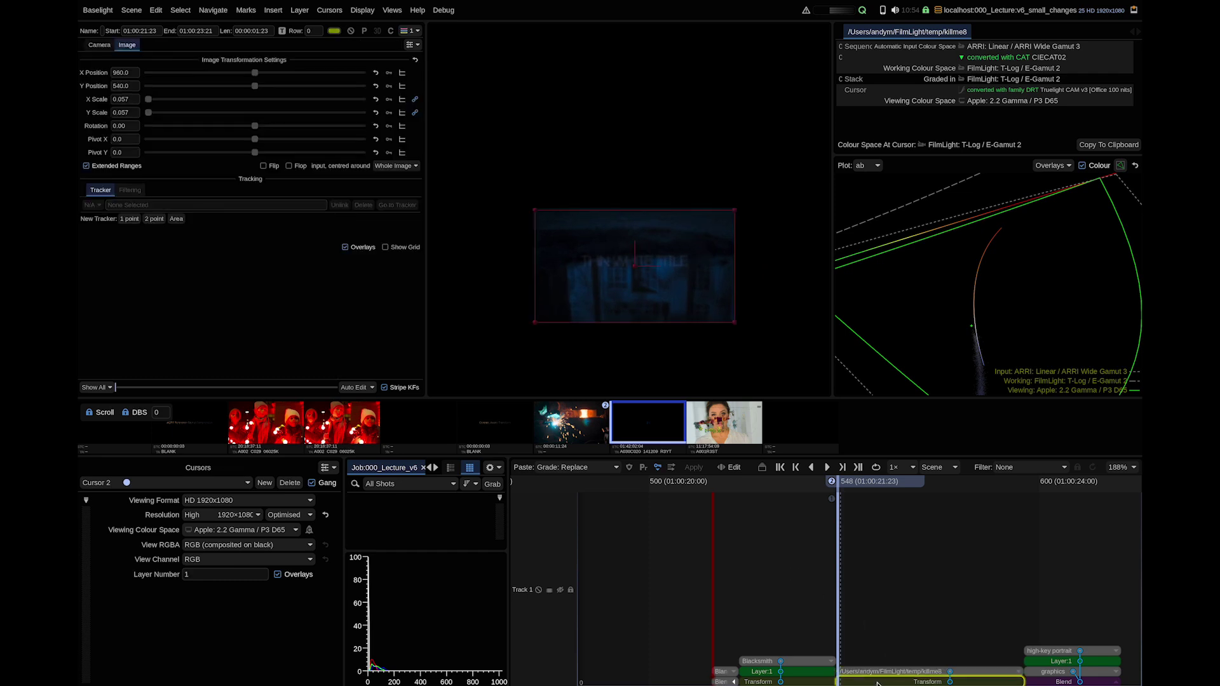
{"action": "left_click", "coordinate": [873, 672]}
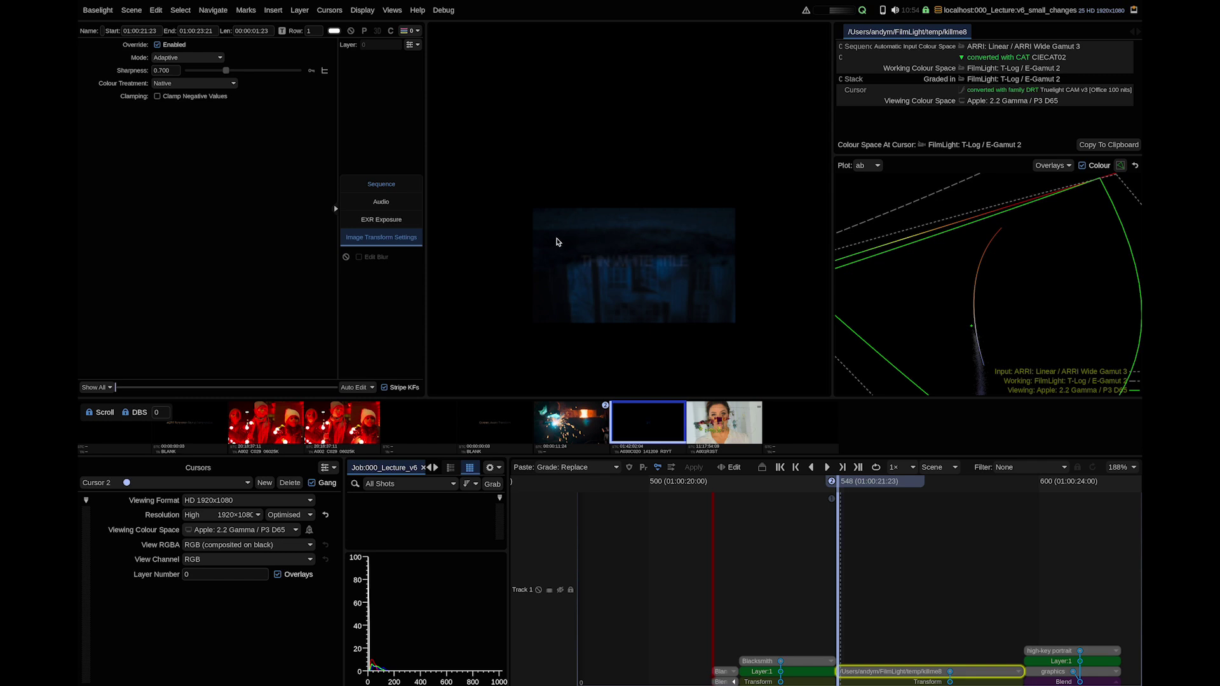
{"action": "left_click", "coordinate": [210, 86]}
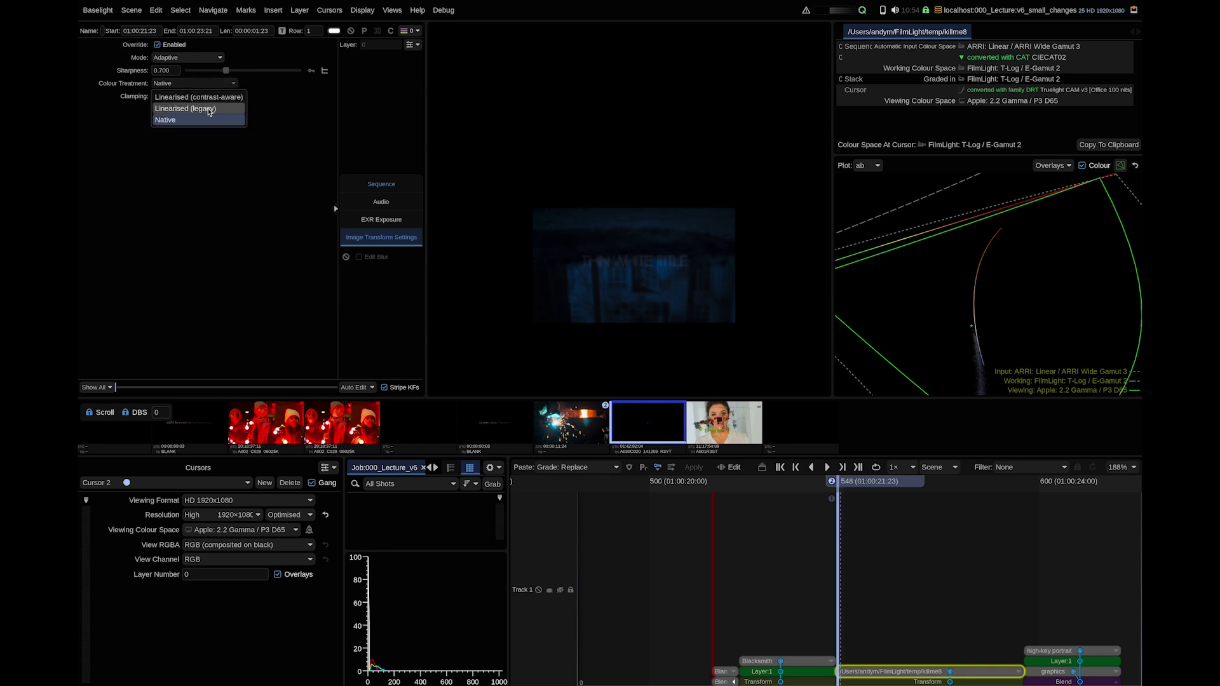
{"action": "left_click", "coordinate": [210, 109]}
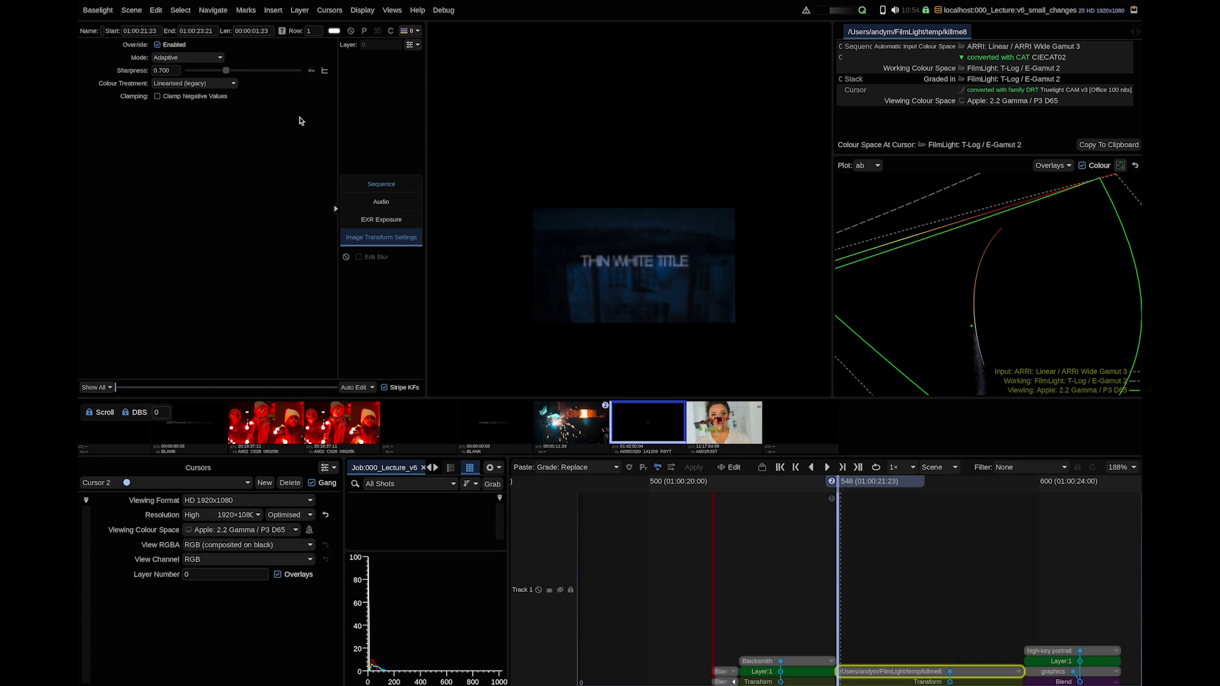
- Go to the high-key portrait shot and select its graphics sequence, viewing the overlay up close a few frames in
{"action": "key", "text": "Down"}
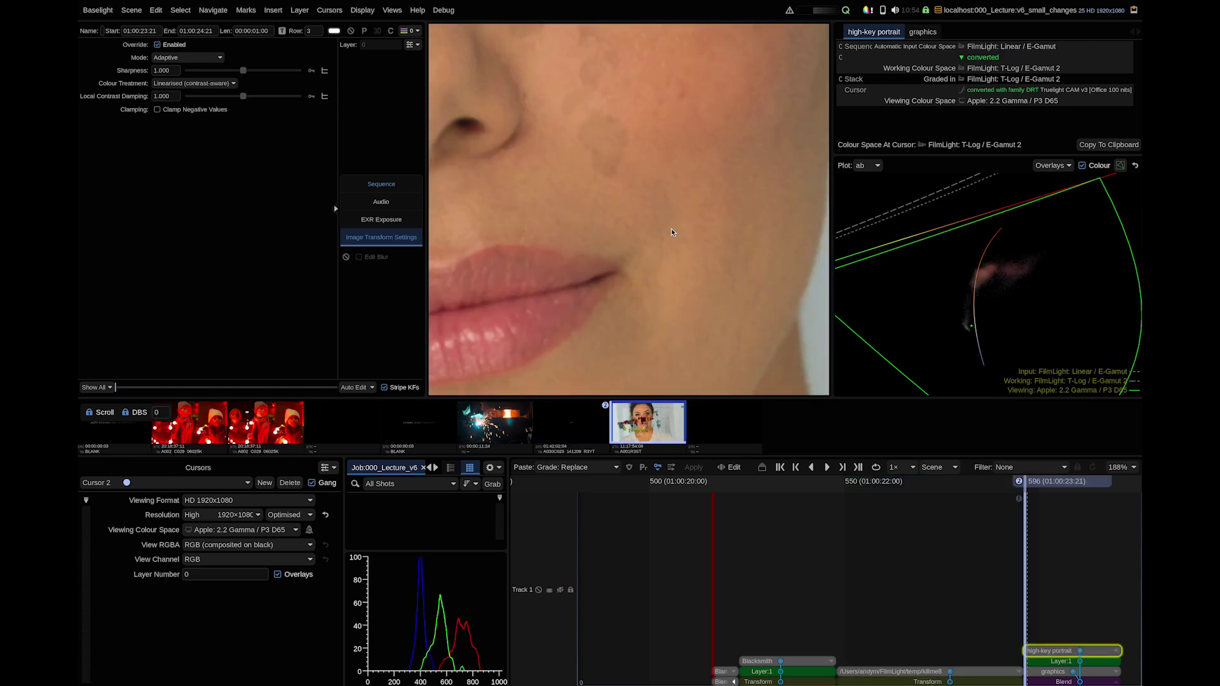
{"action": "scroll", "coordinate": [660, 232], "scroll_direction": "down", "scroll_amount": 10}
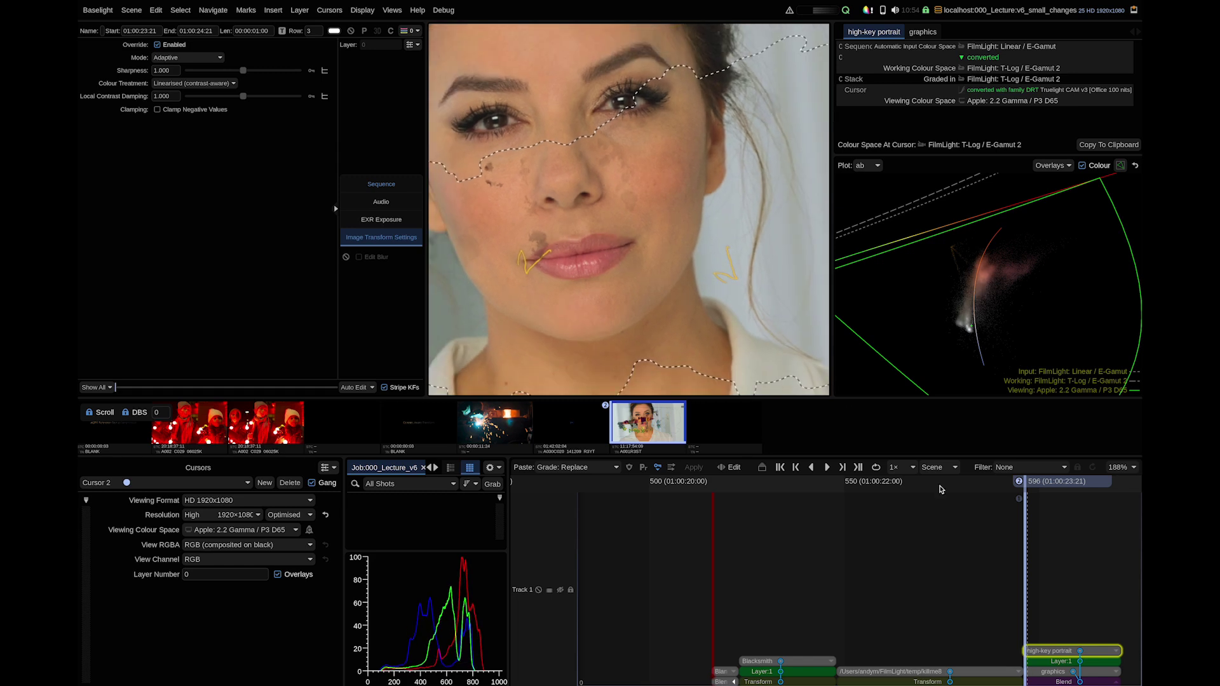
{"action": "left_click", "coordinate": [1050, 672]}
{"action": "left_click_drag", "start_coordinate": [1040, 484], "coordinate": [1060, 485]}
{"action": "scroll", "coordinate": [578, 226], "scroll_direction": "up", "scroll_amount": 6}
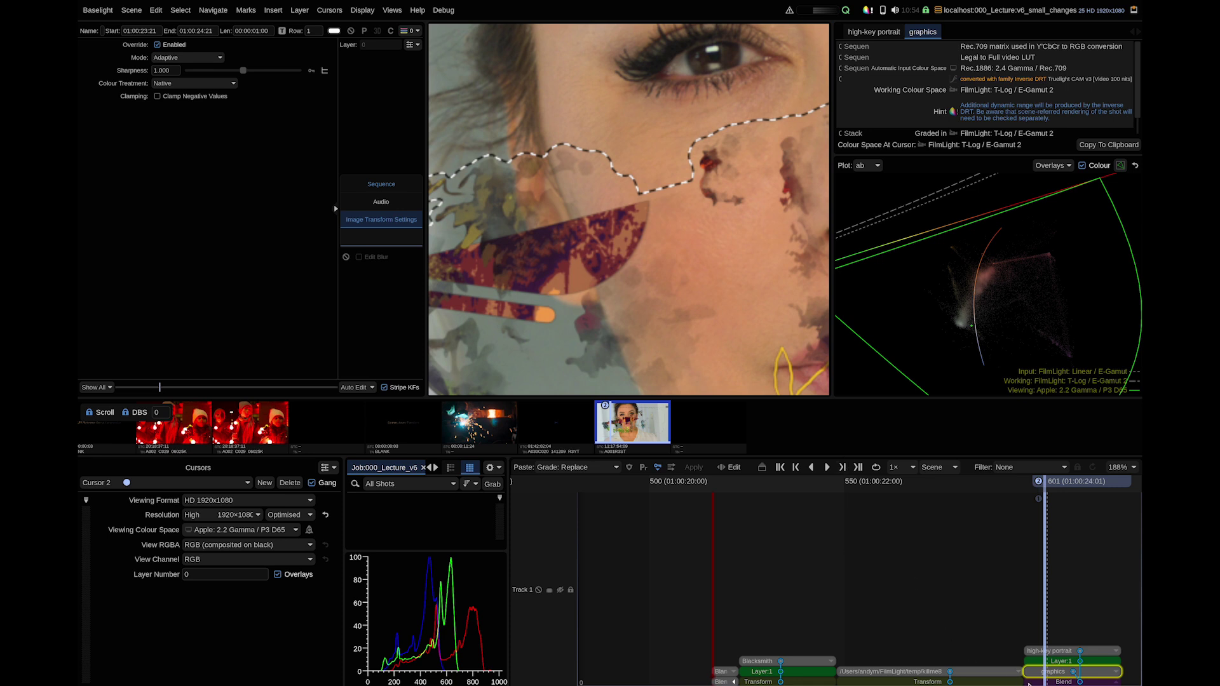
- Alternate the graphics sequence's Colour Treatment between Linearised (legacy) and Native to compare the overlay edges, ending on Native
{"action": "left_click", "coordinate": [199, 87]}
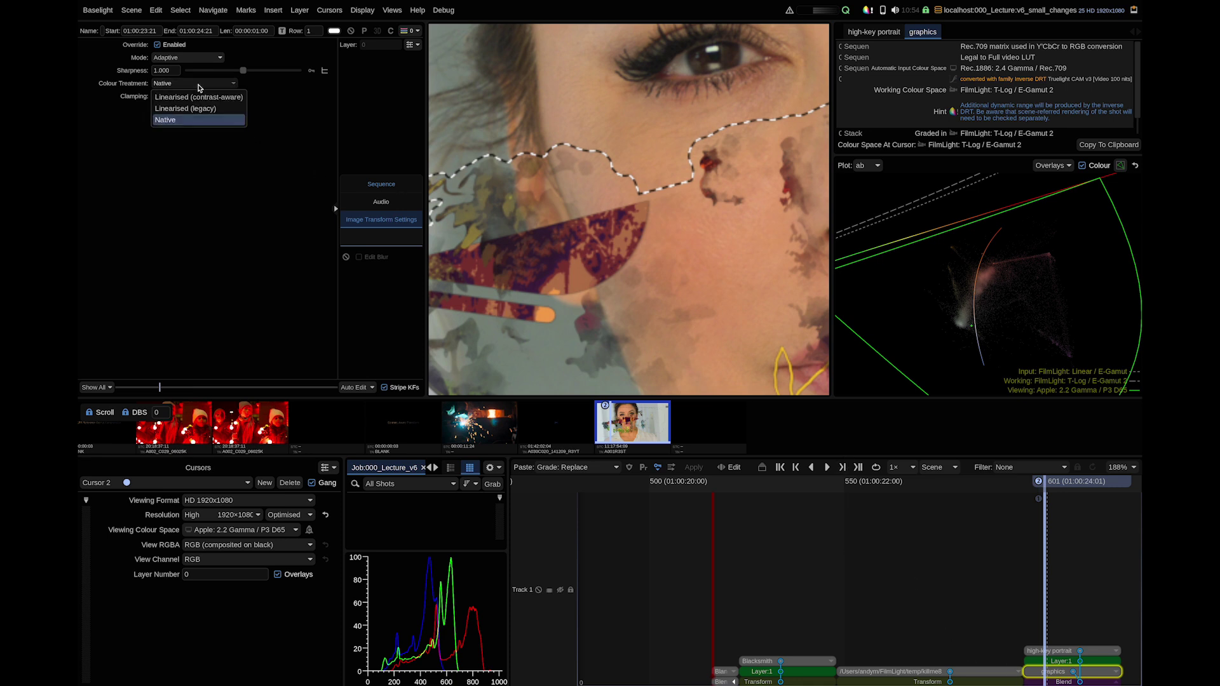
{"action": "left_click", "coordinate": [203, 111]}
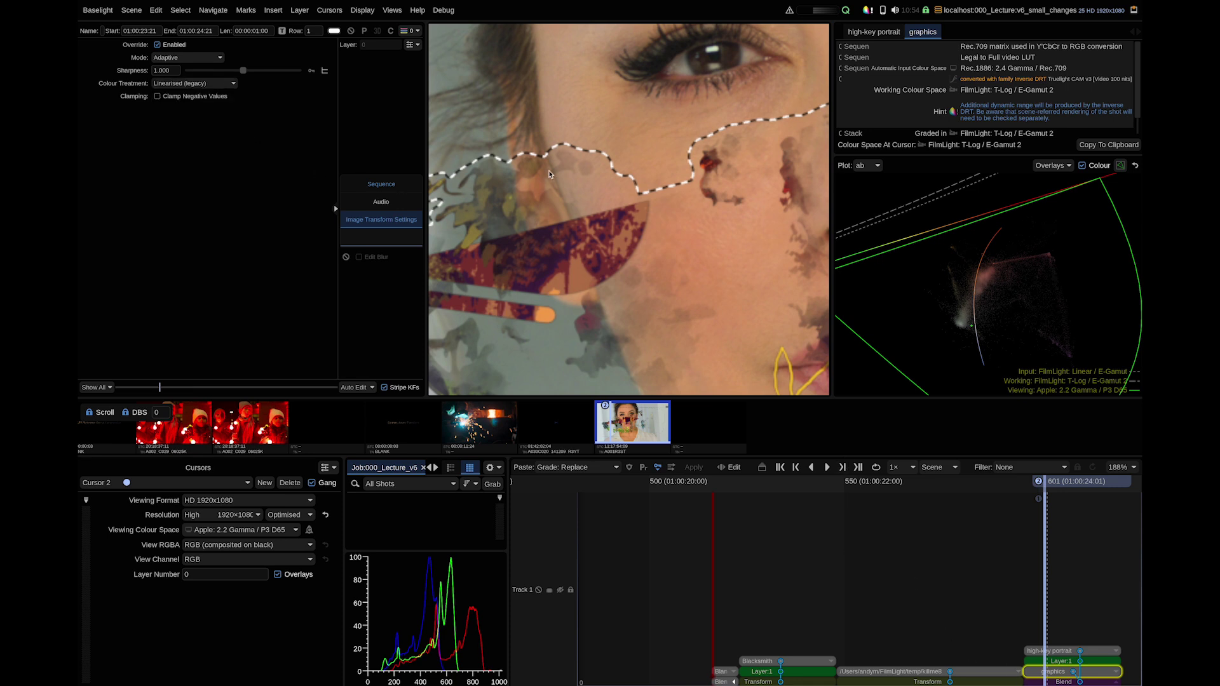
{"action": "left_click", "coordinate": [197, 83]}
{"action": "left_click", "coordinate": [195, 119]}
{"action": "left_click", "coordinate": [191, 84]}
{"action": "left_click", "coordinate": [177, 112]}
{"action": "left_click", "coordinate": [224, 83]}
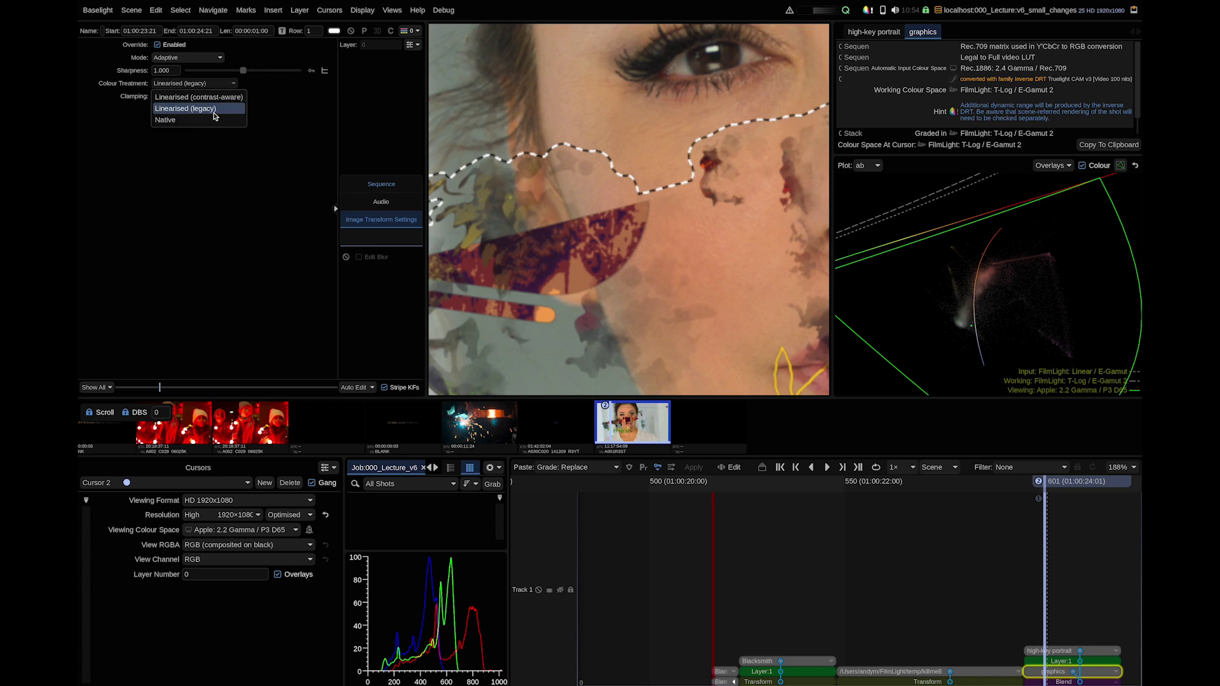
{"action": "left_click", "coordinate": [210, 120]}
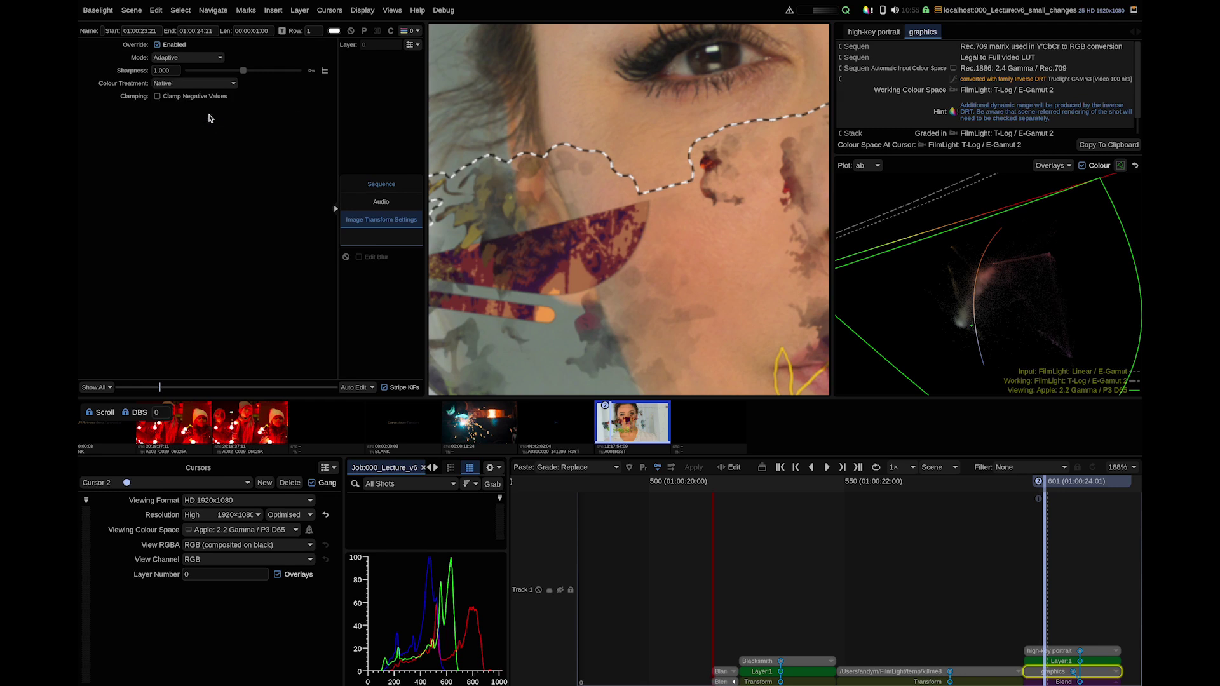
- Go to the Blacksmith shot and compare its Linearised (contrast-aware) and Linearised (legacy) Colour Treatments on the sparks, ending on contrast-aware
{"action": "key", "text": "Up"}
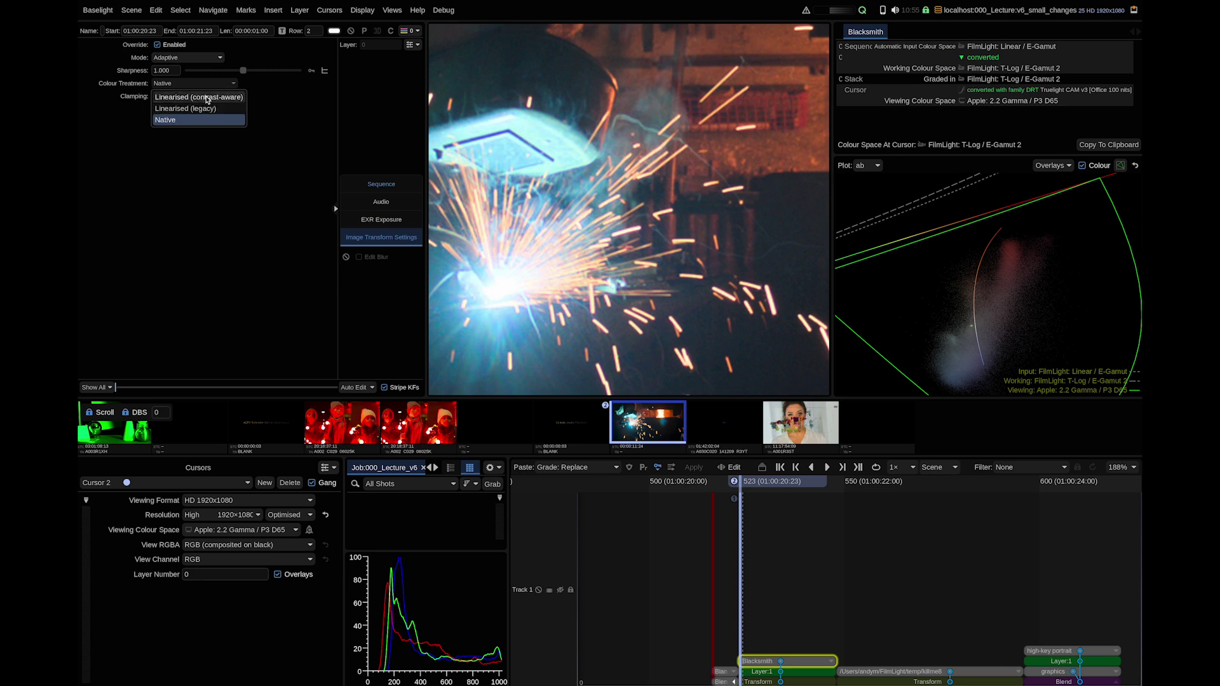
{"action": "left_click", "coordinate": [207, 98]}
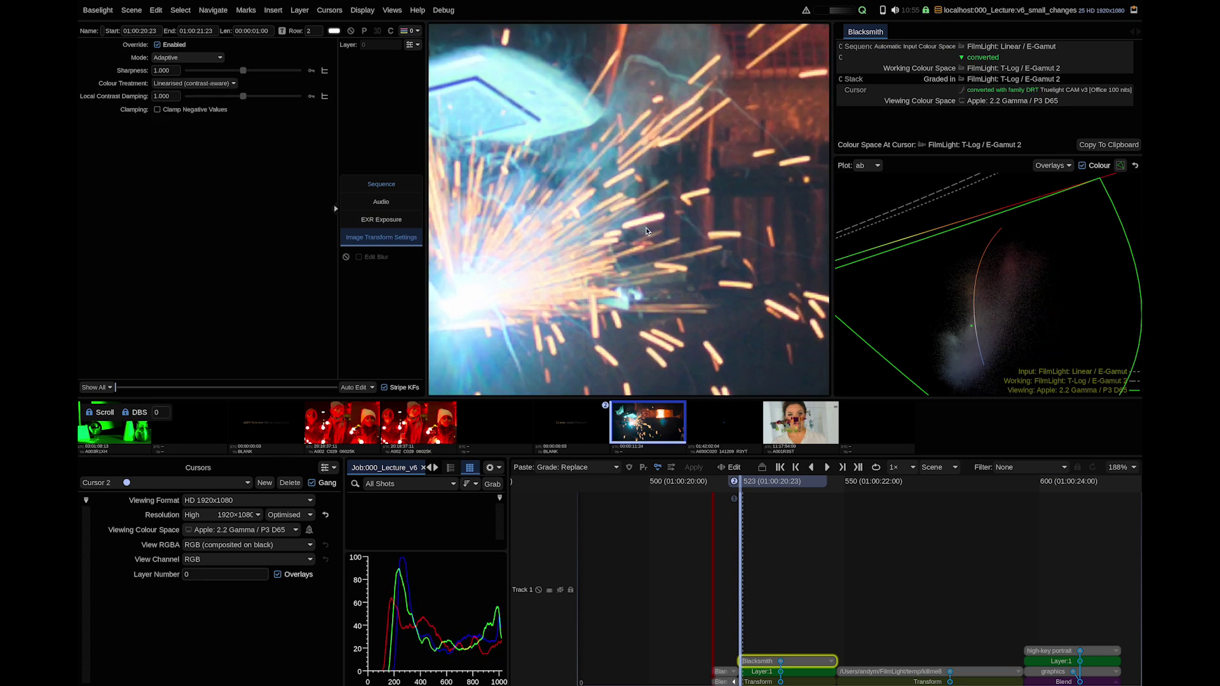
{"action": "left_click", "coordinate": [189, 85]}
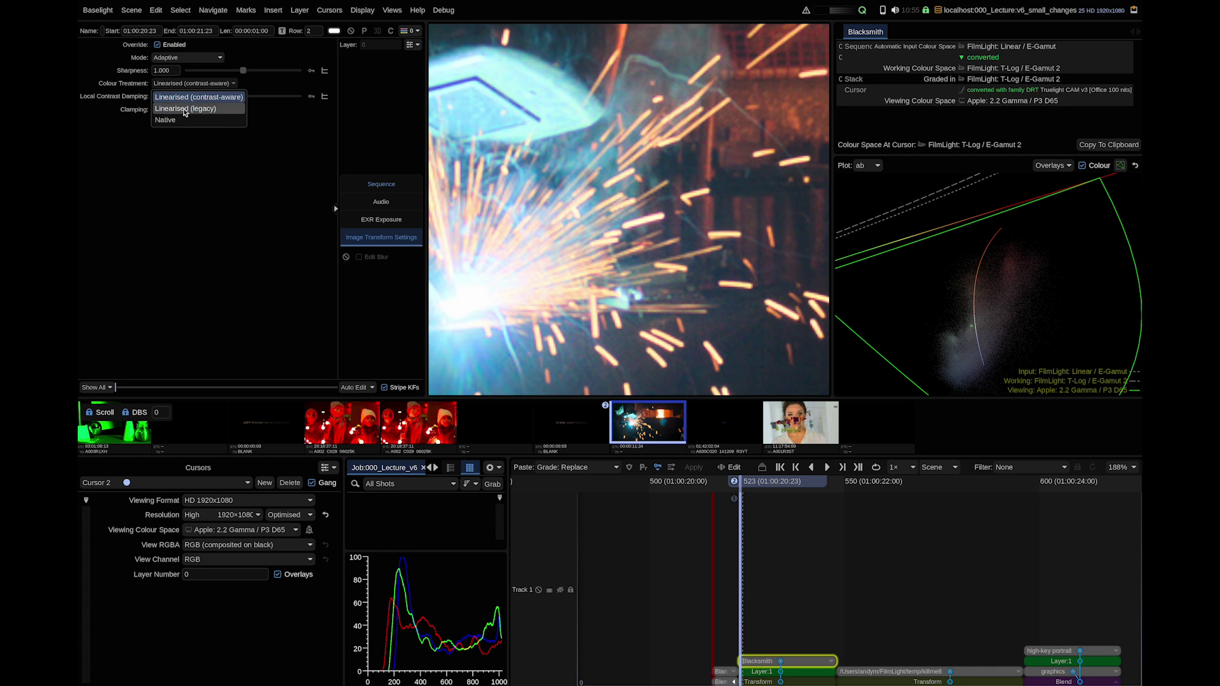
{"action": "left_click", "coordinate": [185, 109]}
{"action": "left_click", "coordinate": [191, 83]}
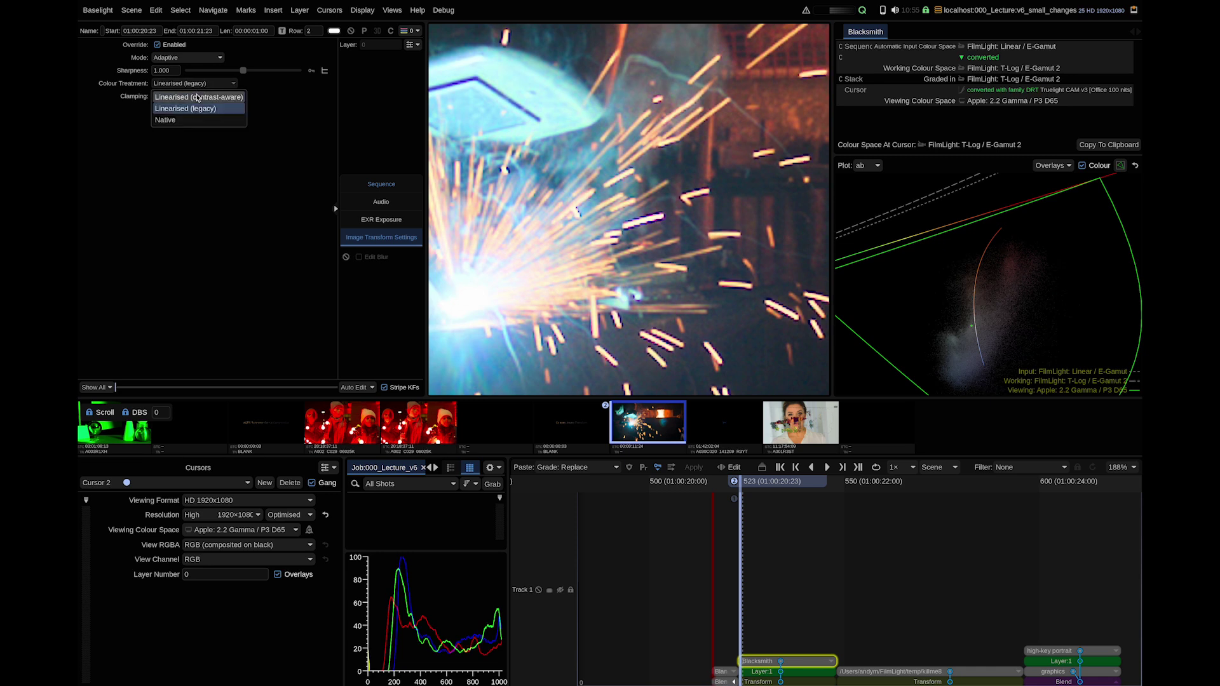
{"action": "left_click", "coordinate": [196, 101]}
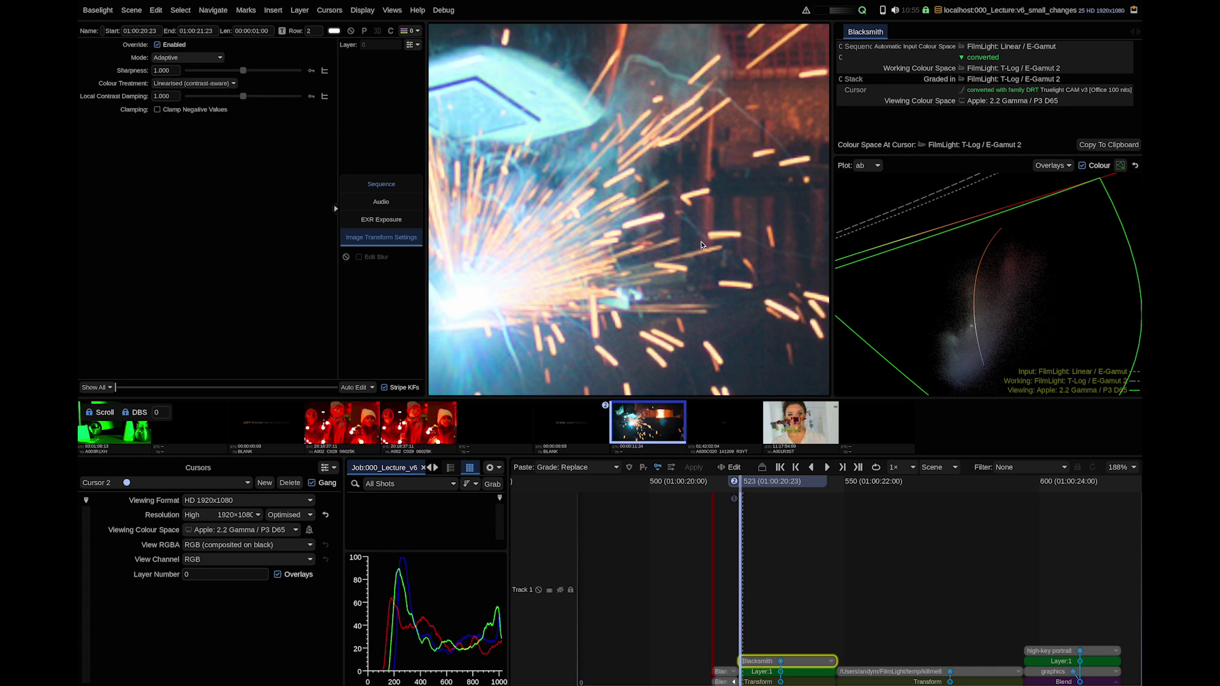
{"action": "key", "text": "space"}
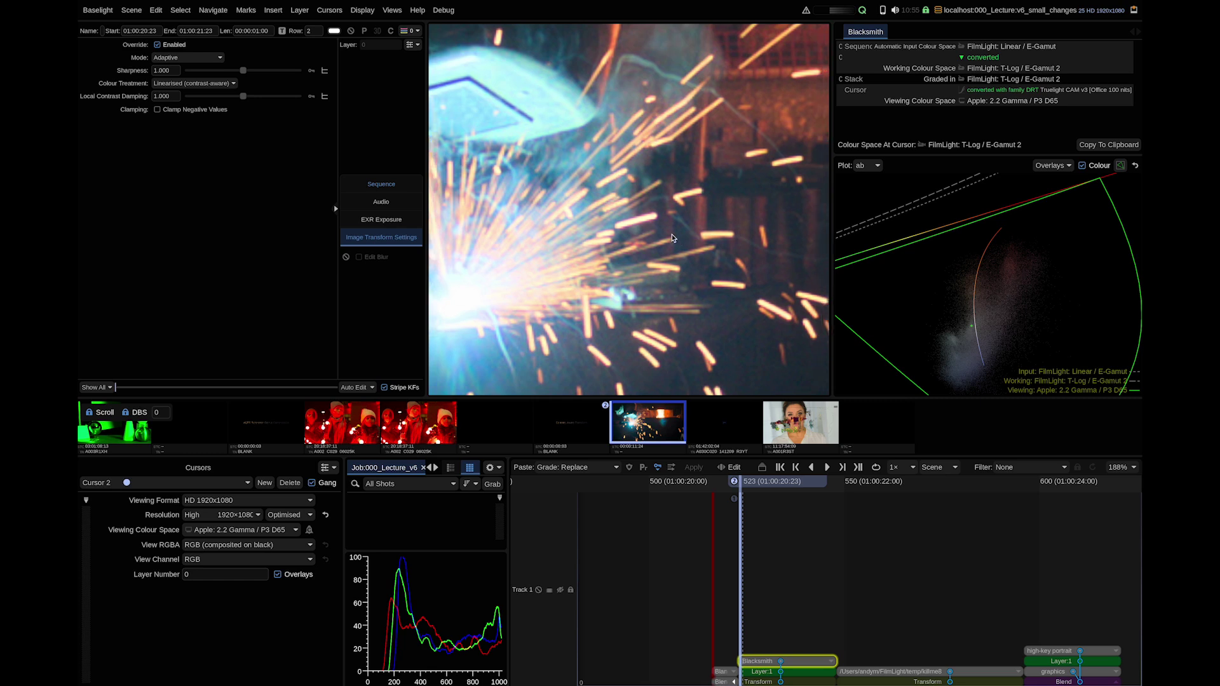
- On the thin white title shot, compare Colour Treatments Linearised (legacy), Native and Linearised (contrast-aware), ending on contrast-aware
{"action": "left_click", "coordinate": [178, 84]}
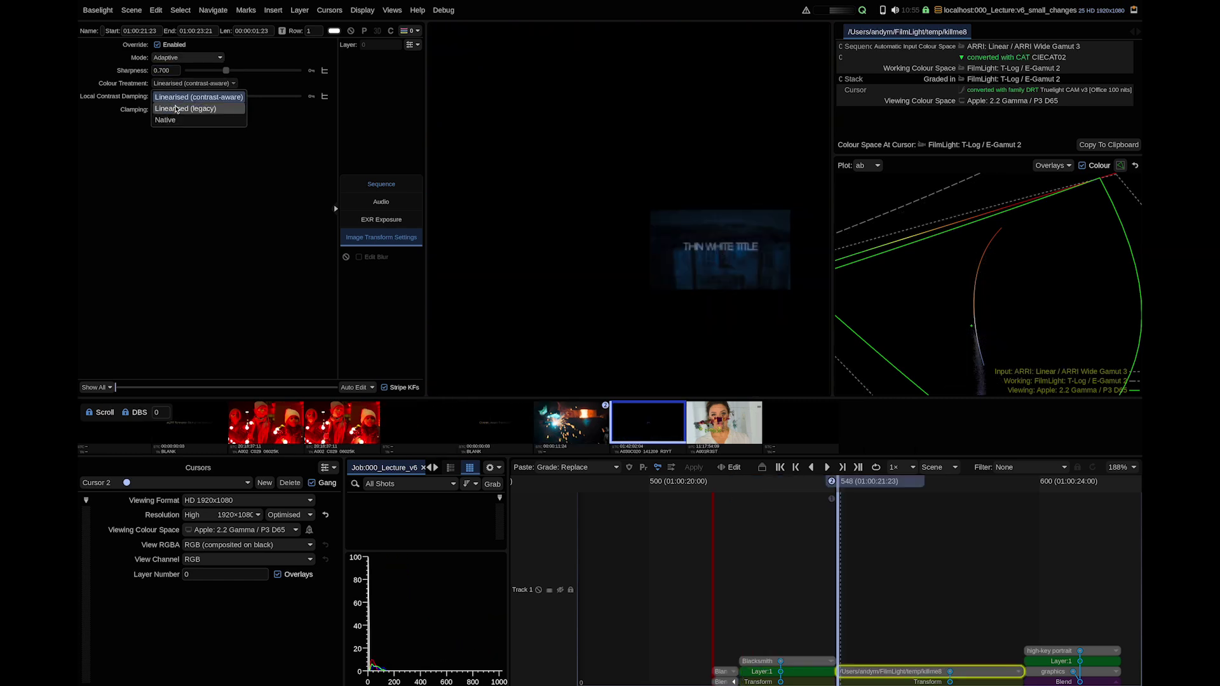
{"action": "left_click", "coordinate": [177, 111]}
{"action": "left_click", "coordinate": [178, 83]}
{"action": "left_click", "coordinate": [170, 124]}
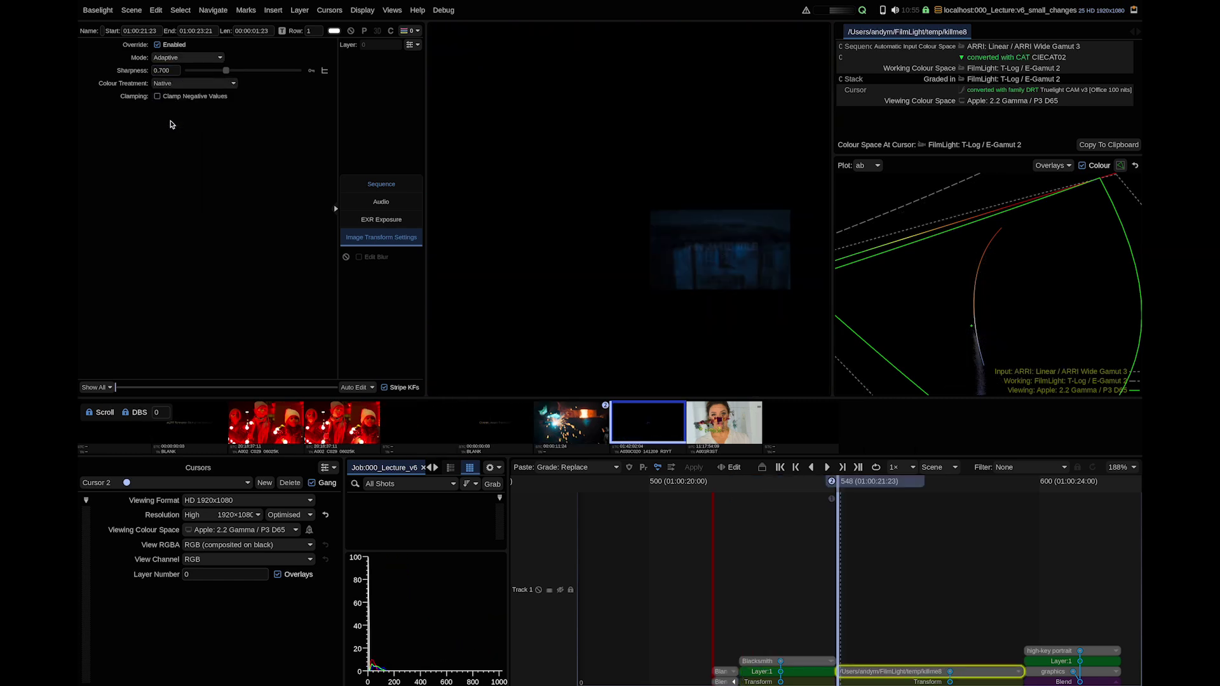
{"action": "left_click", "coordinate": [177, 83]}
{"action": "left_click", "coordinate": [181, 91]}
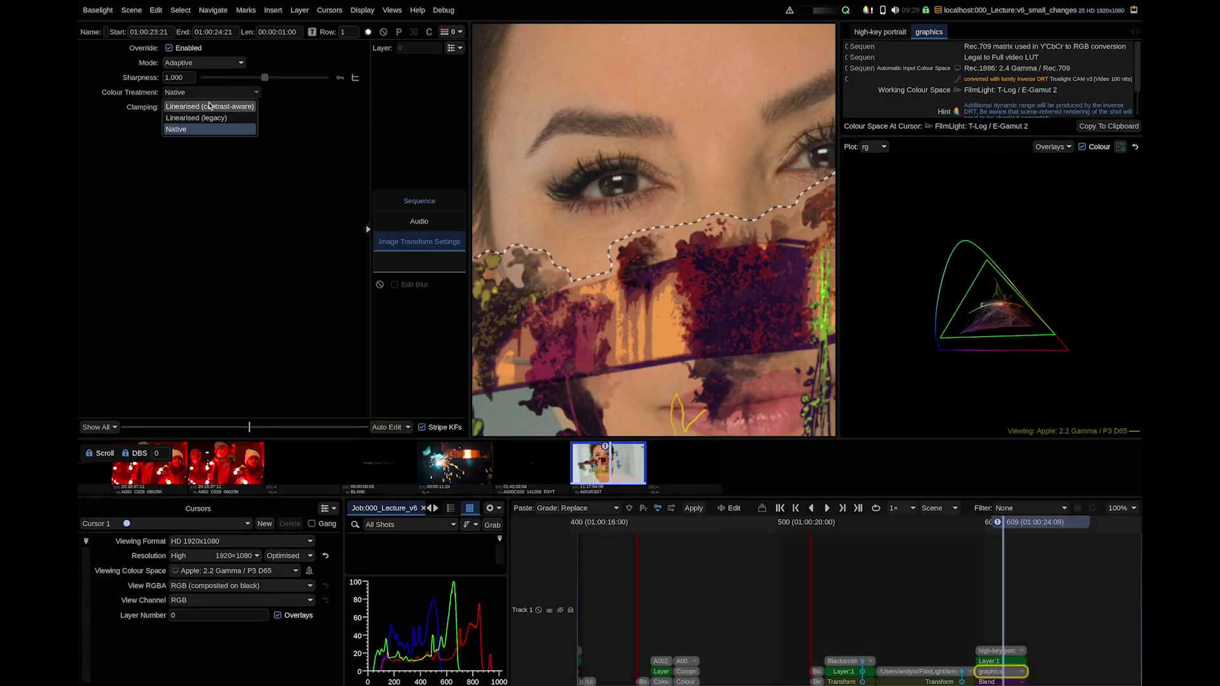
- On the graphics sequence over the portrait, compare Native with Linearised (contrast-aware) Colour Treatment, ending on contrast-aware
{"action": "left_click", "coordinate": [210, 105]}
{"action": "left_click", "coordinate": [209, 92]}
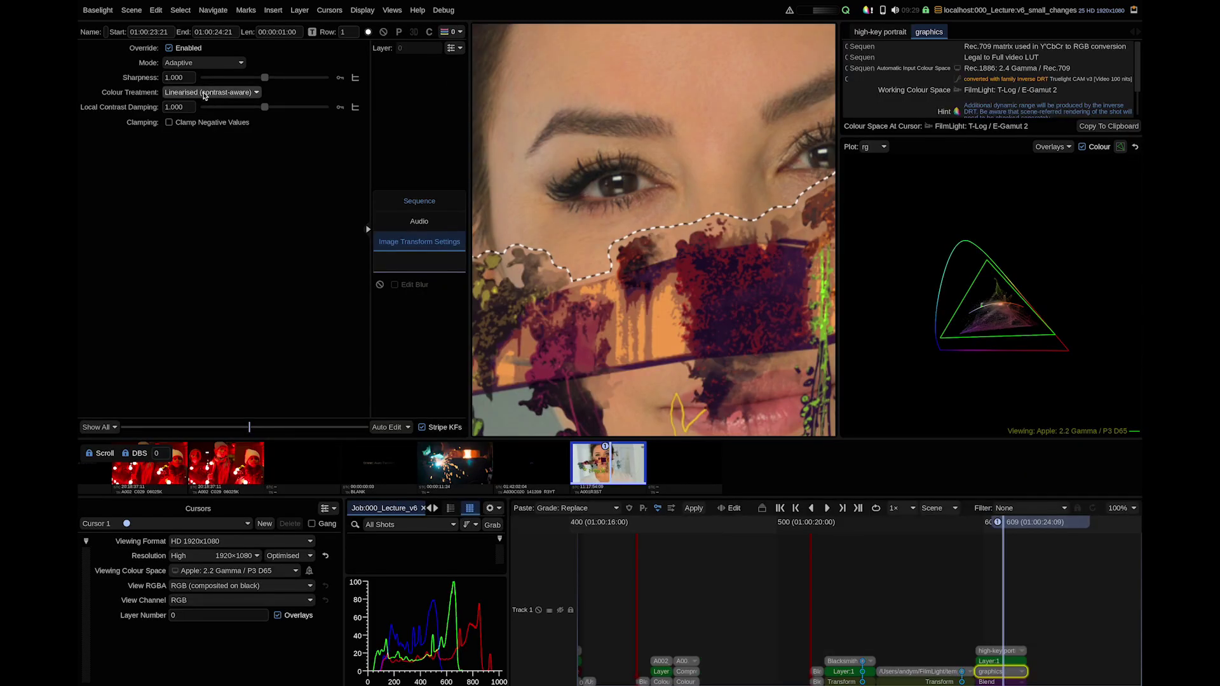
{"action": "left_click", "coordinate": [201, 132]}
{"action": "left_click", "coordinate": [210, 92]}
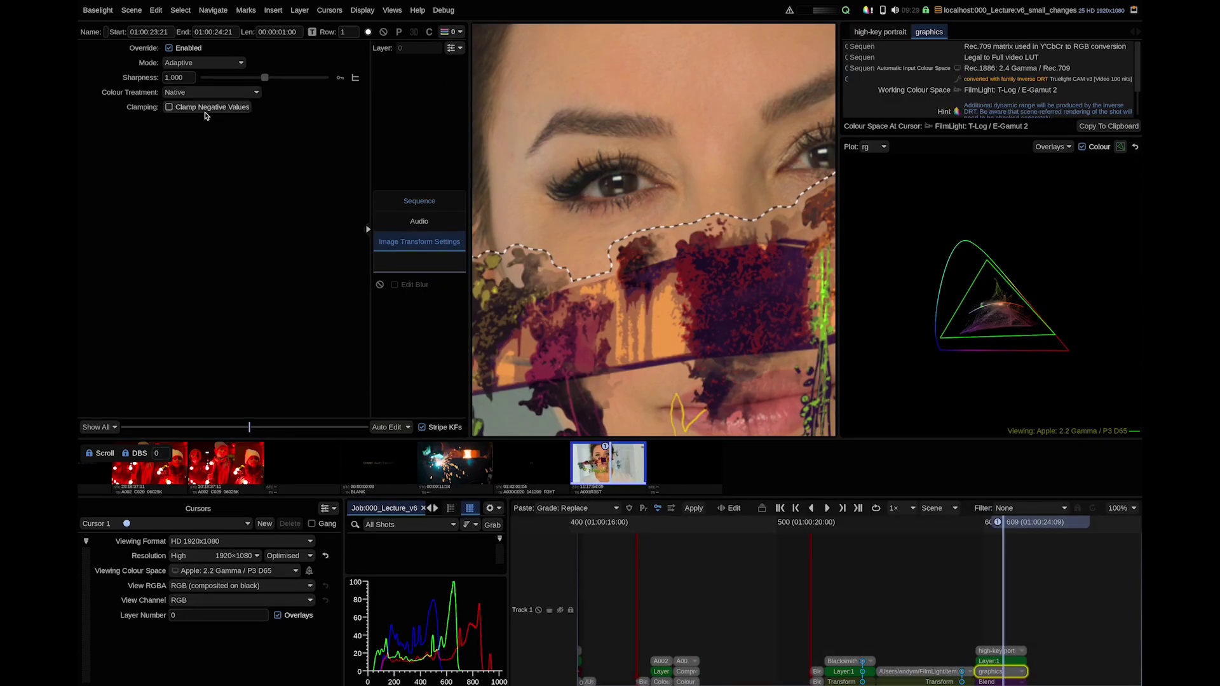
{"action": "left_click", "coordinate": [205, 104]}
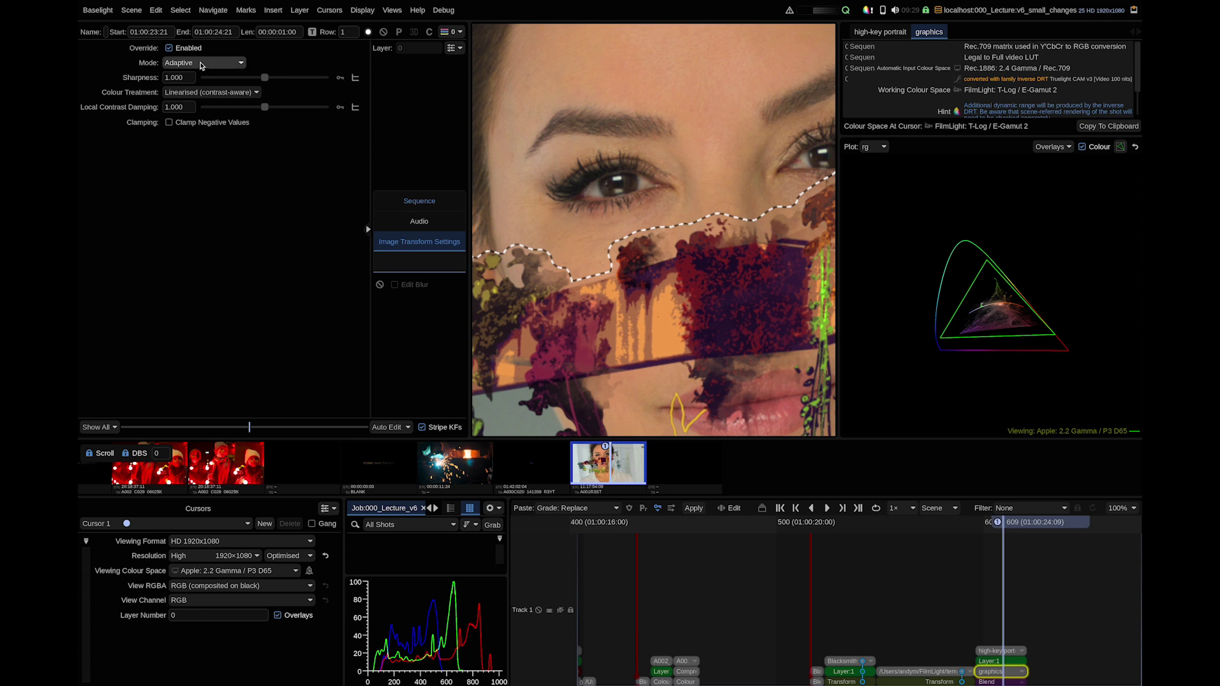
- Reveal the hidden transform modes for the graphics sequence and set its Mode to Fixed Catmull-Rom
{"action": "left_click", "coordinate": [202, 64]}
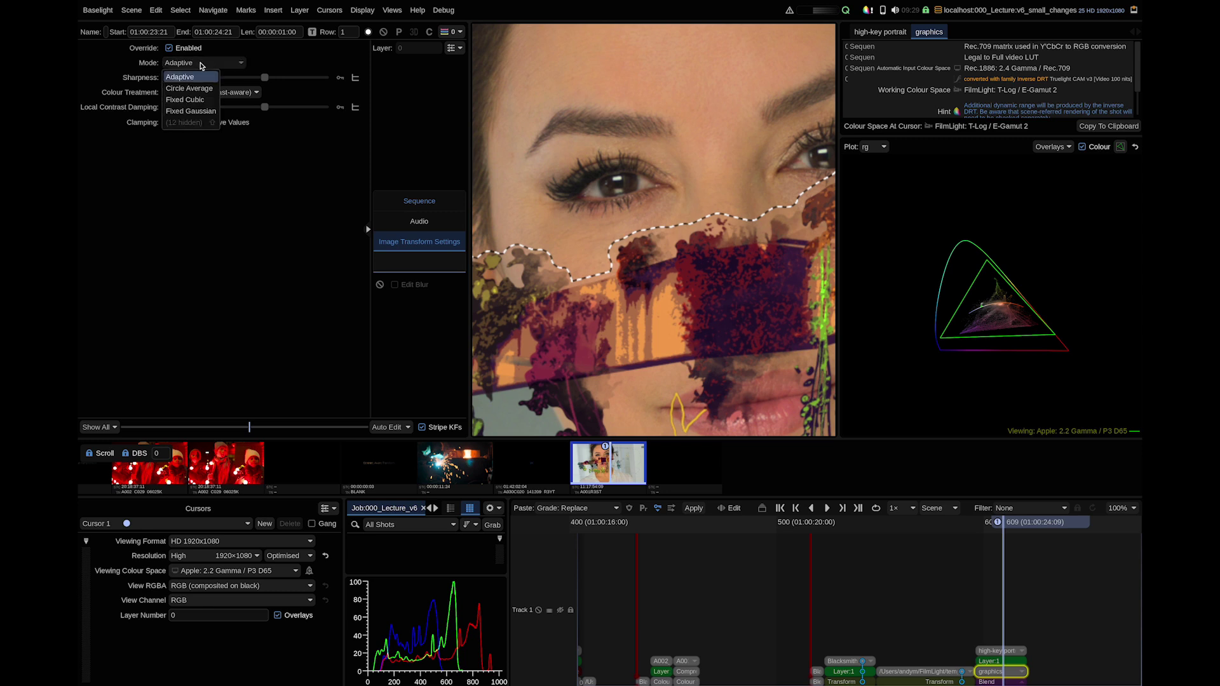
{"action": "left_click", "coordinate": [183, 121]}
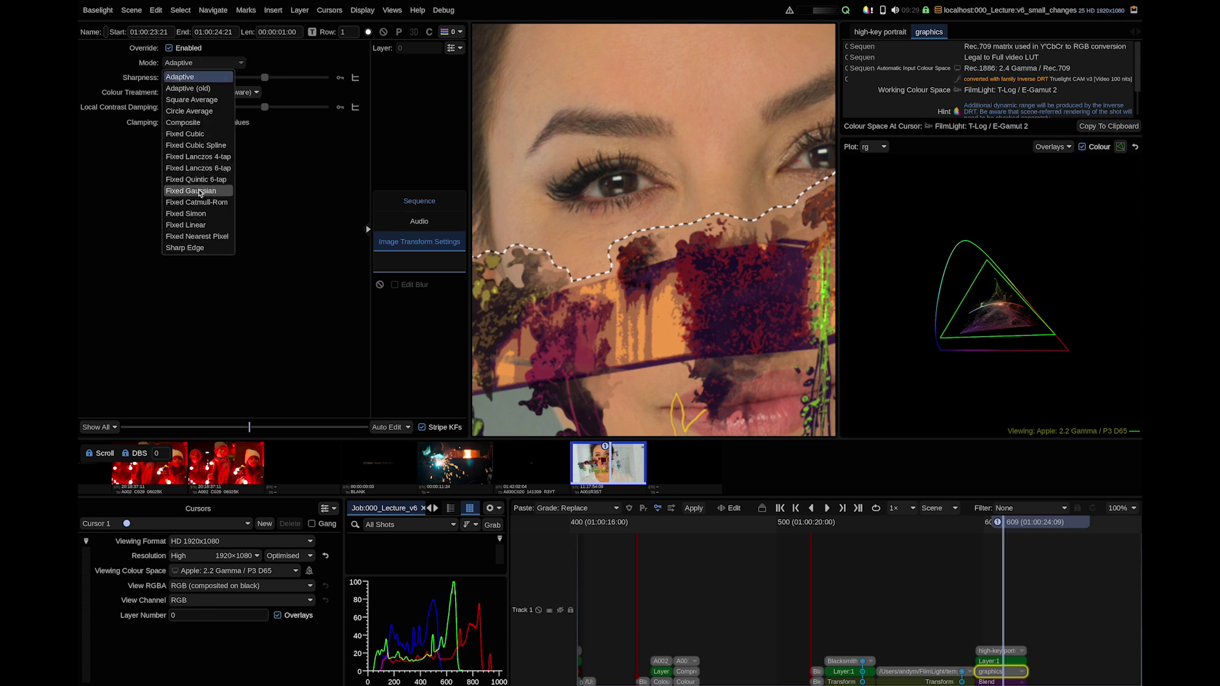
{"action": "left_click", "coordinate": [199, 202]}
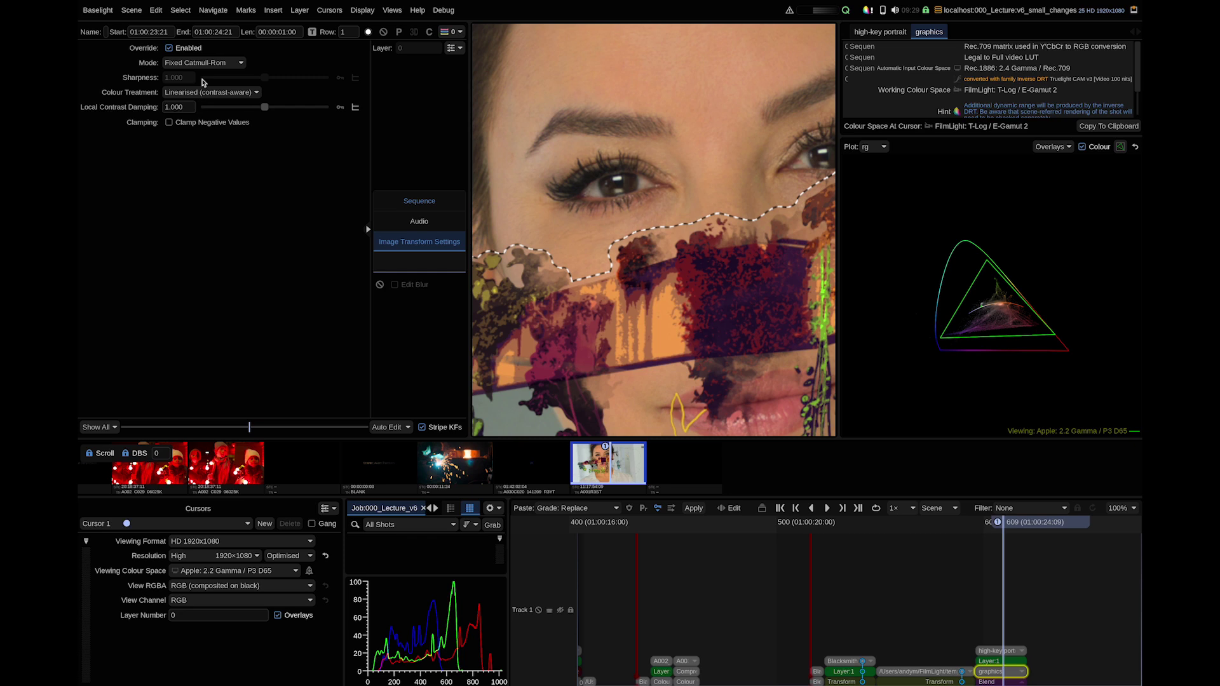
- Set the graphics sequence's Mode to Fixed Gaussian and view which Colour Treatment options it offers
{"action": "left_click", "coordinate": [202, 63]}
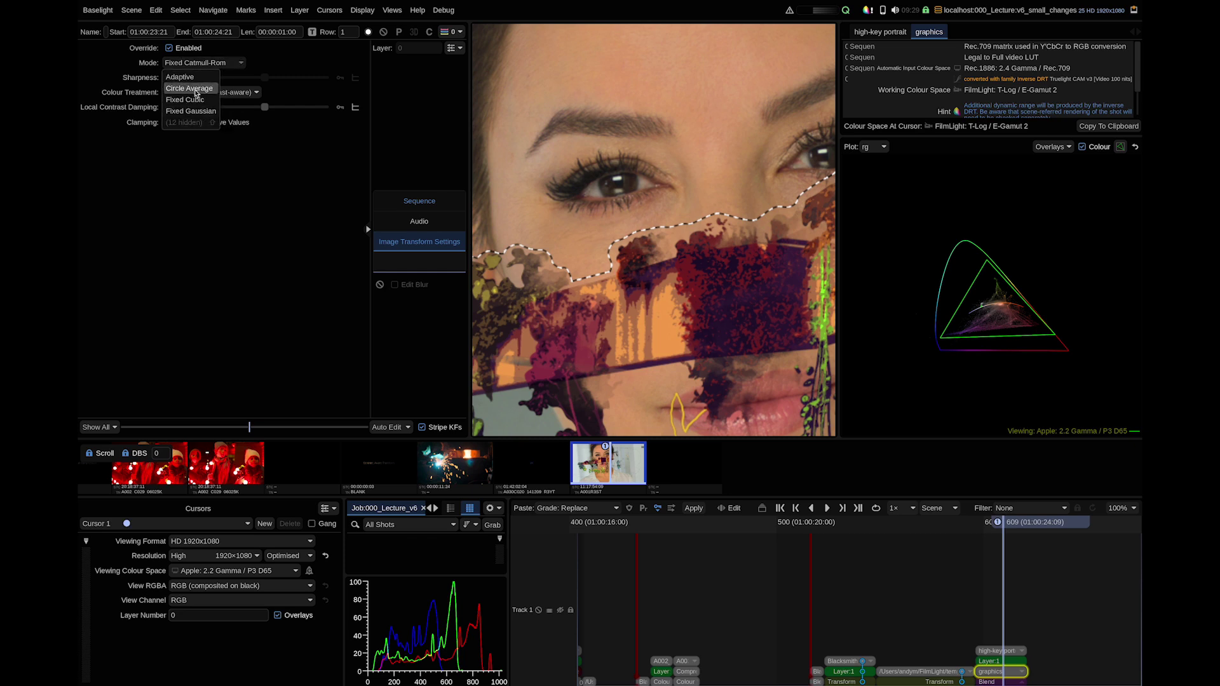
{"action": "left_click", "coordinate": [195, 110]}
{"action": "left_click", "coordinate": [195, 96]}
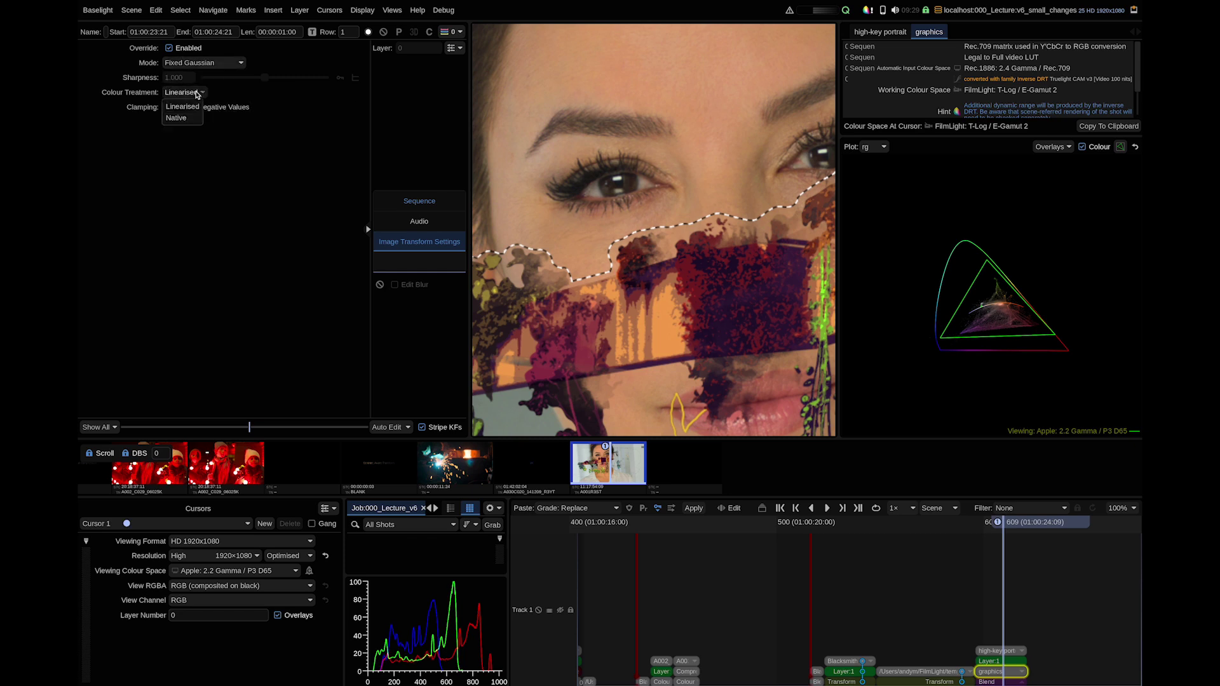
{"action": "left_click", "coordinate": [207, 95]}
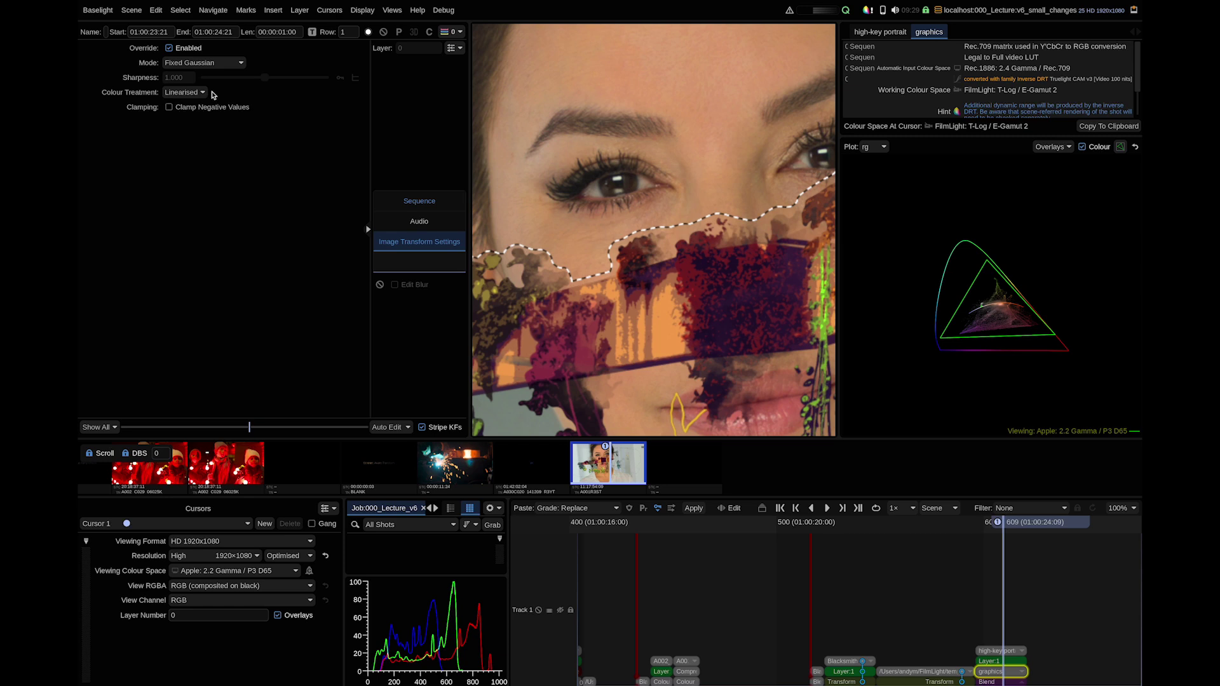
- Return the graphics sequence's Mode to Adaptive with the Linearised (contrast-aware) Colour Treatment
{"action": "left_click", "coordinate": [203, 63]}
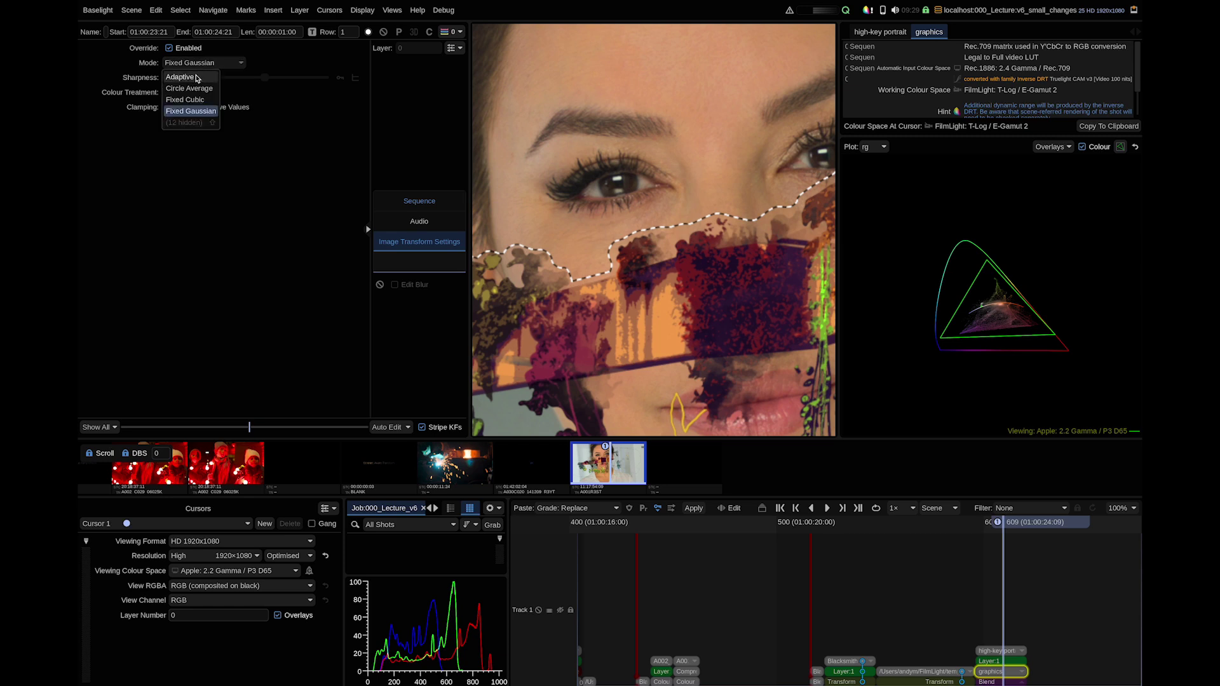
{"action": "left_click", "coordinate": [179, 77]}
{"action": "left_click", "coordinate": [223, 94]}
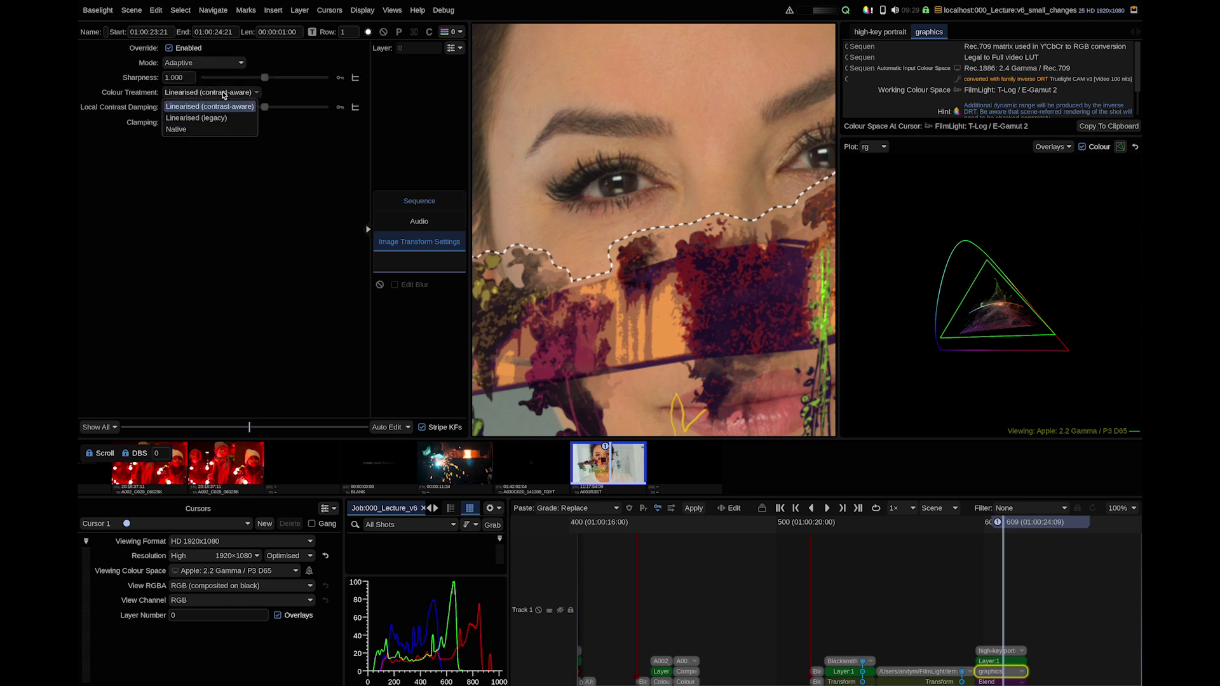
{"action": "left_click", "coordinate": [226, 106]}
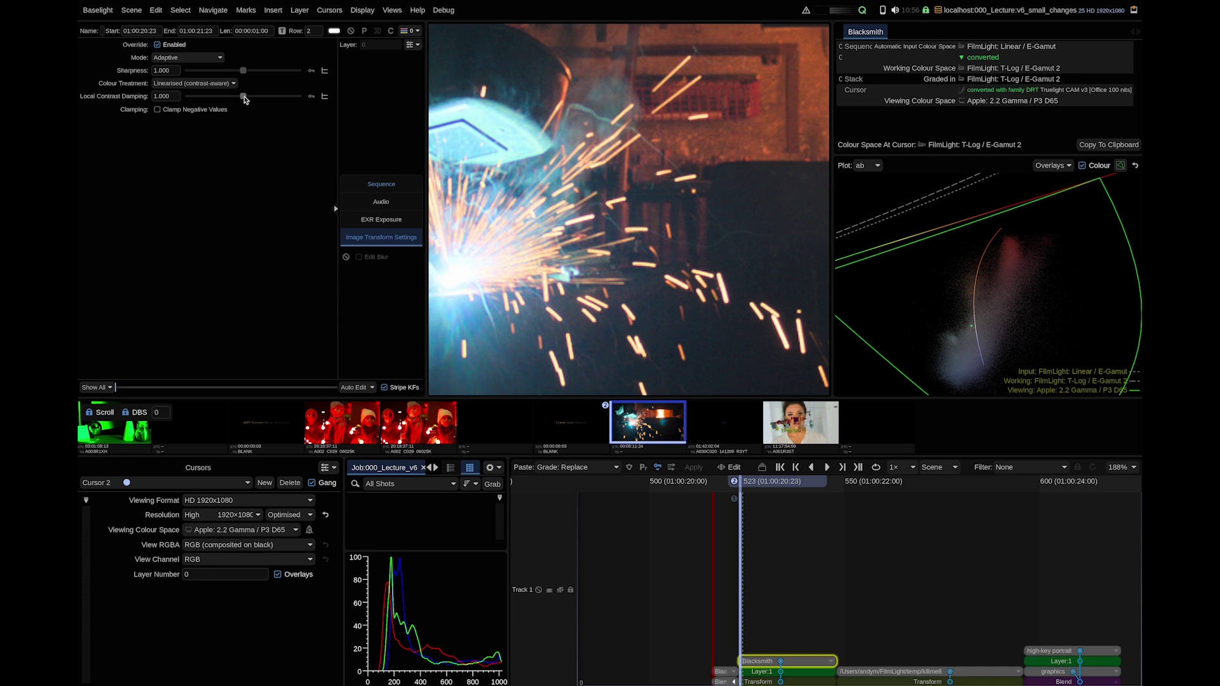
- On the Blacksmith sequence, lower Local Contrast Damping to about 0.193
{"action": "left_click_drag", "start_coordinate": [236, 99], "coordinate": [191, 106]}
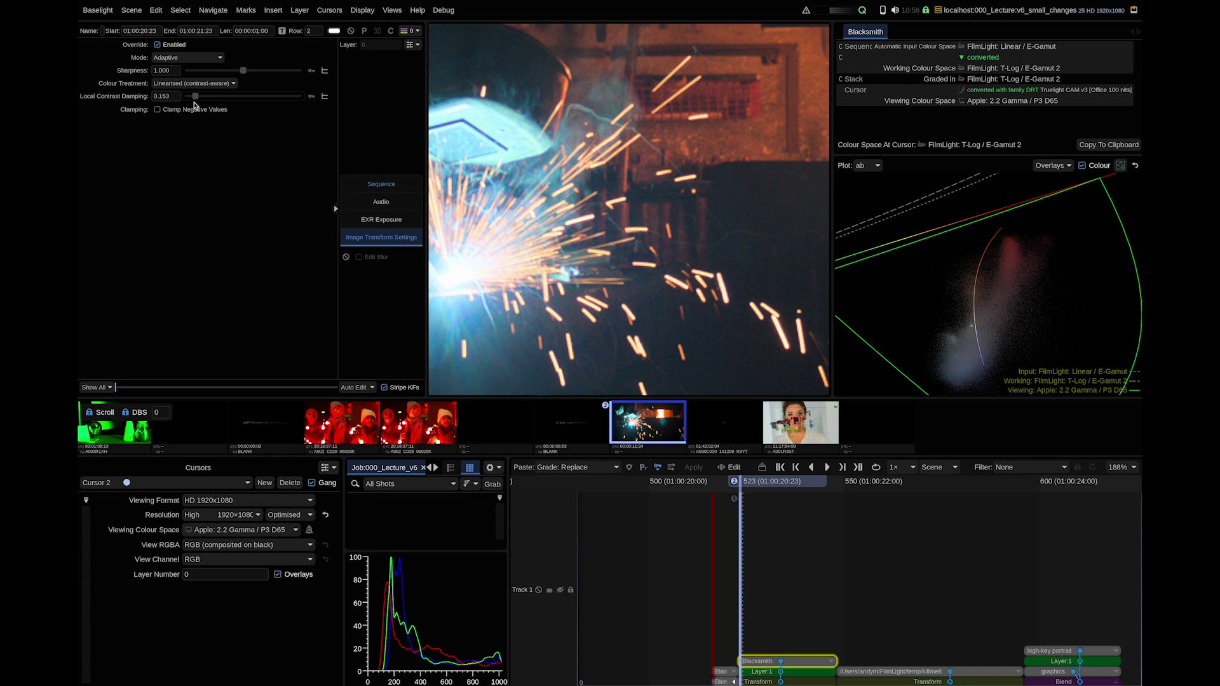